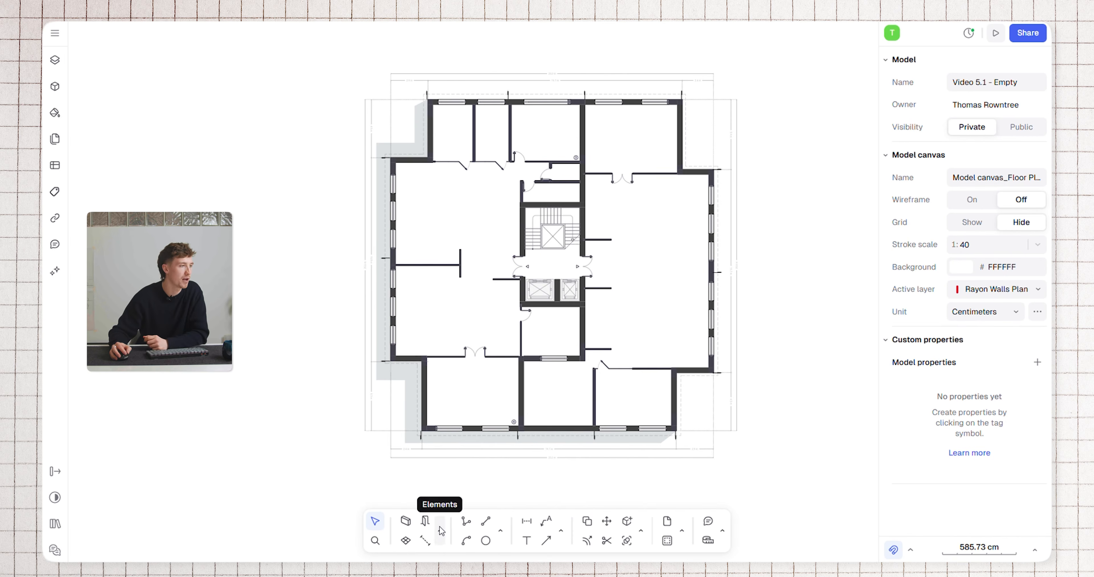
Create a zone in the large open office area west of the stair core and name it Office 1
{"action": "left_click", "coordinate": [406, 541]}
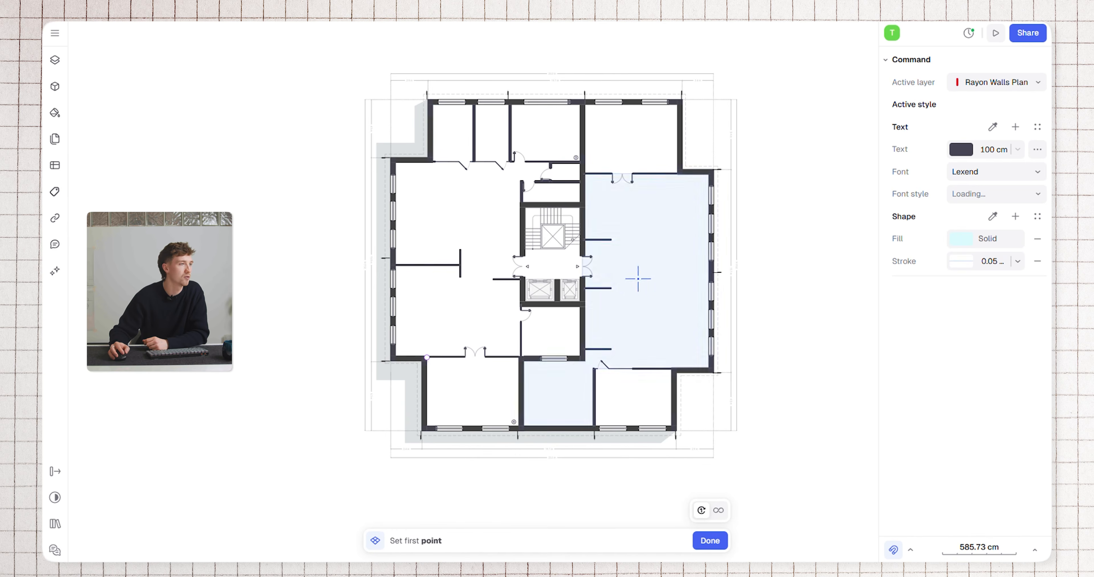
{"action": "scroll", "coordinate": [518, 278], "scroll_direction": "up", "scroll_amount": 3}
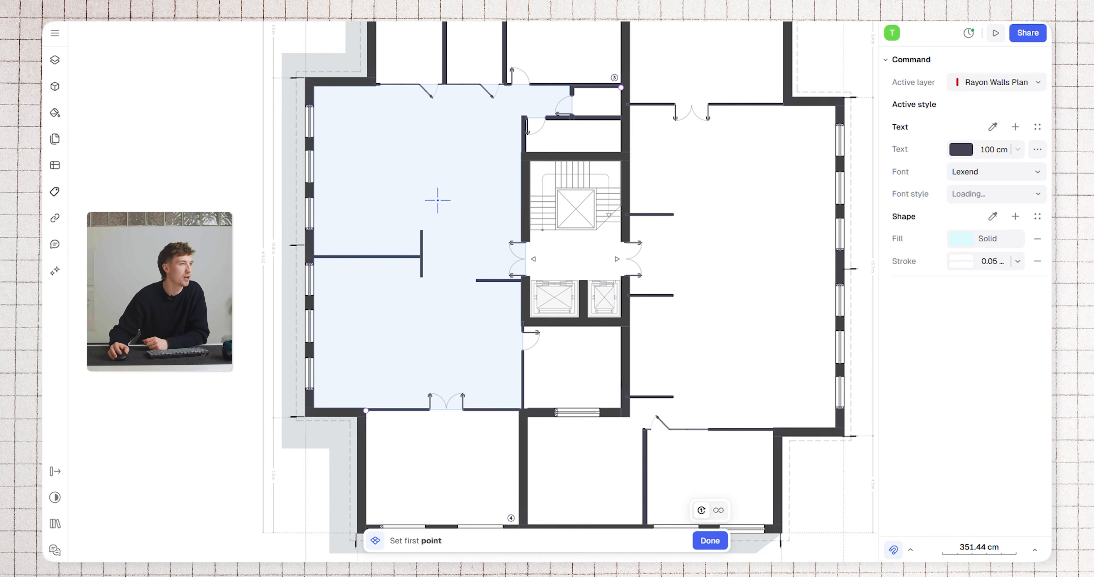
{"action": "left_click", "coordinate": [431, 174]}
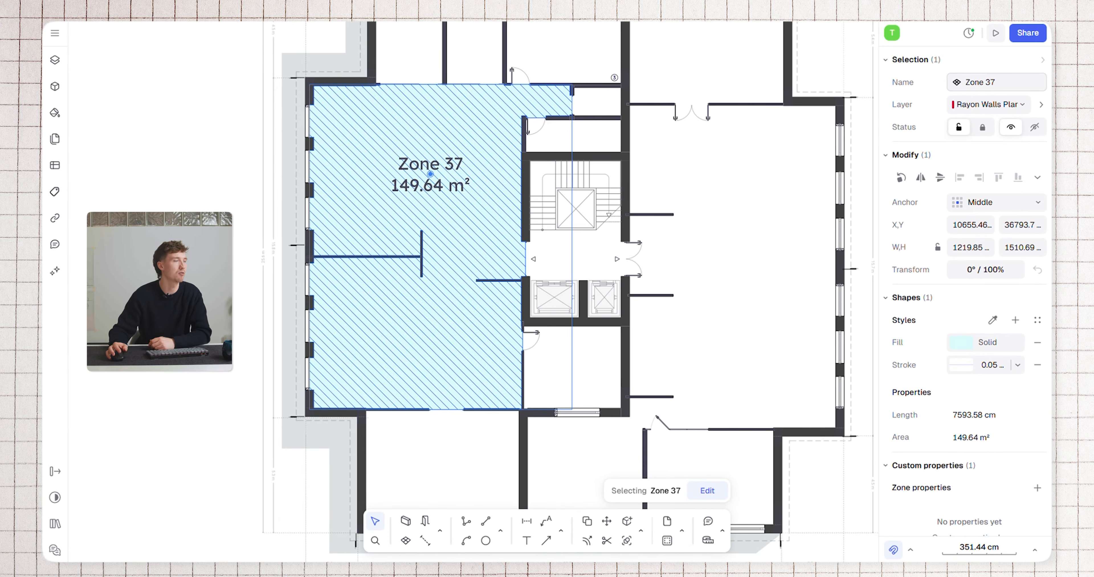
{"action": "scroll", "coordinate": [284, 96], "scroll_direction": "down", "scroll_amount": 3}
{"action": "middle_click_drag", "start_coordinate": [285, 97], "coordinate": [385, 173]}
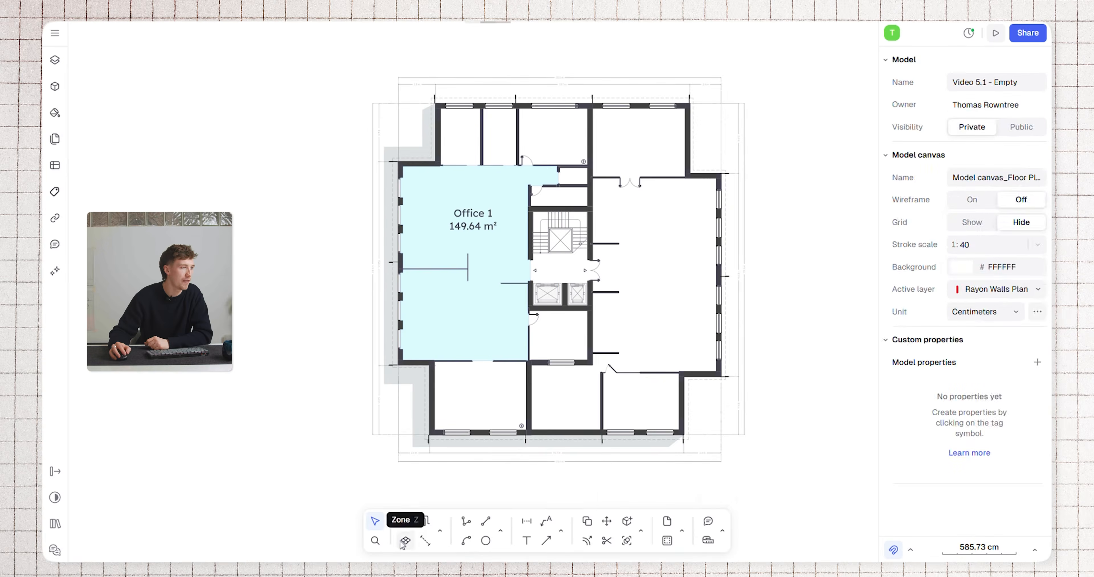
Create separate zones in the three smaller rooms along the north wall above Office 1
{"action": "left_click", "coordinate": [405, 541]}
{"action": "left_click", "coordinate": [462, 136]}
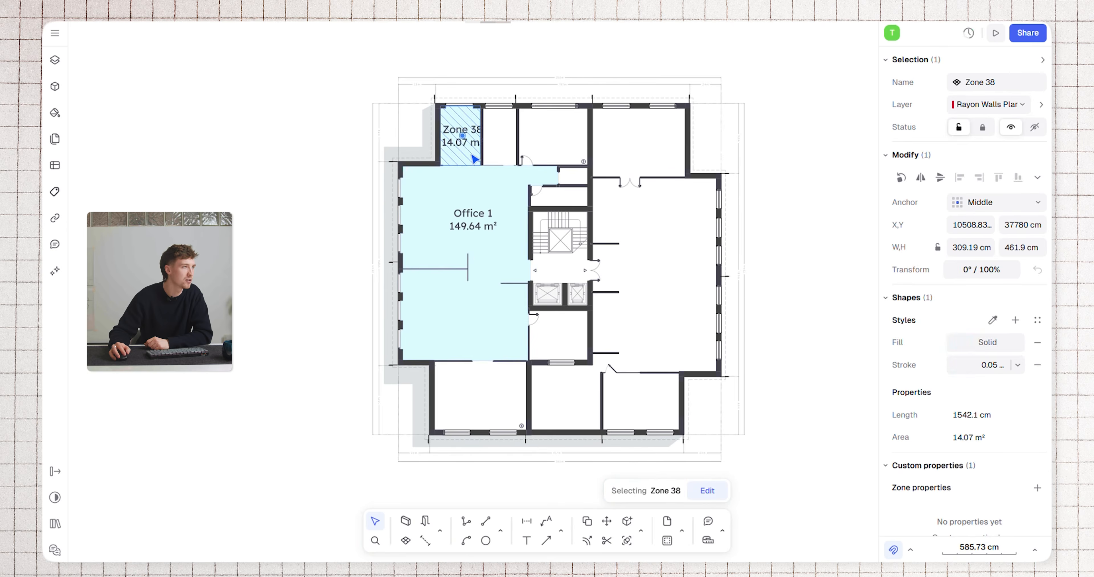
{"action": "scroll", "coordinate": [474, 157], "scroll_direction": "up", "scroll_amount": 5}
{"action": "key", "text": "z"}
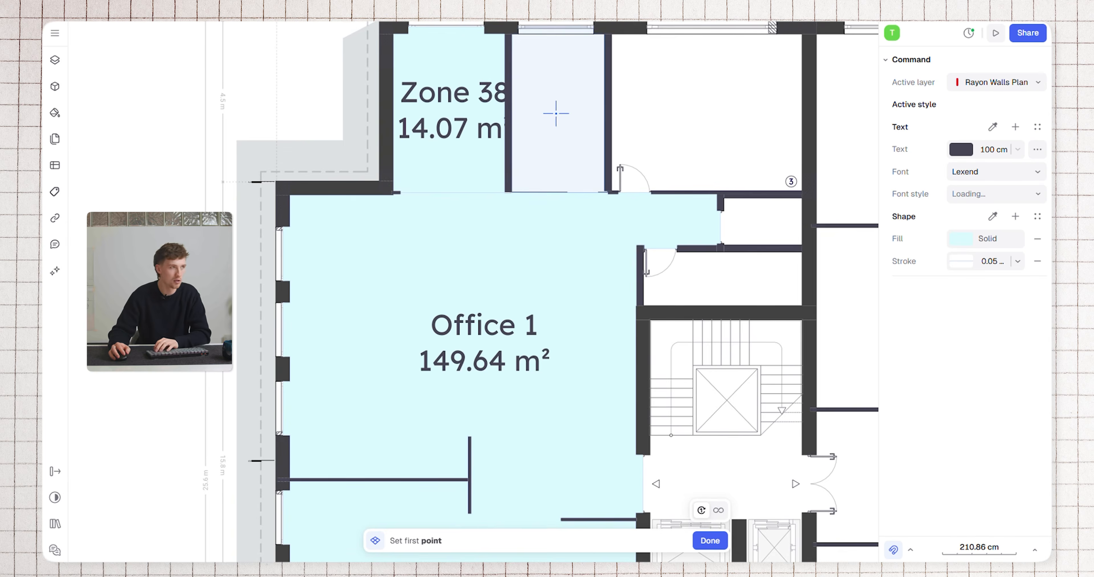
{"action": "left_click", "coordinate": [554, 113]}
{"action": "key", "text": "z"}
{"action": "left_click", "coordinate": [730, 114]}
Create zones in the northeast room, the large open area east of the stair core and the southeast corner room
{"action": "scroll", "coordinate": [680, 152], "scroll_direction": "down", "scroll_amount": 3}
{"action": "key", "text": "z"}
{"action": "left_click", "coordinate": [820, 129]}
{"action": "middle_click_drag", "start_coordinate": [685, 133], "coordinate": [493, 70]}
{"action": "key", "text": "z"}
{"action": "left_click", "coordinate": [665, 294]}
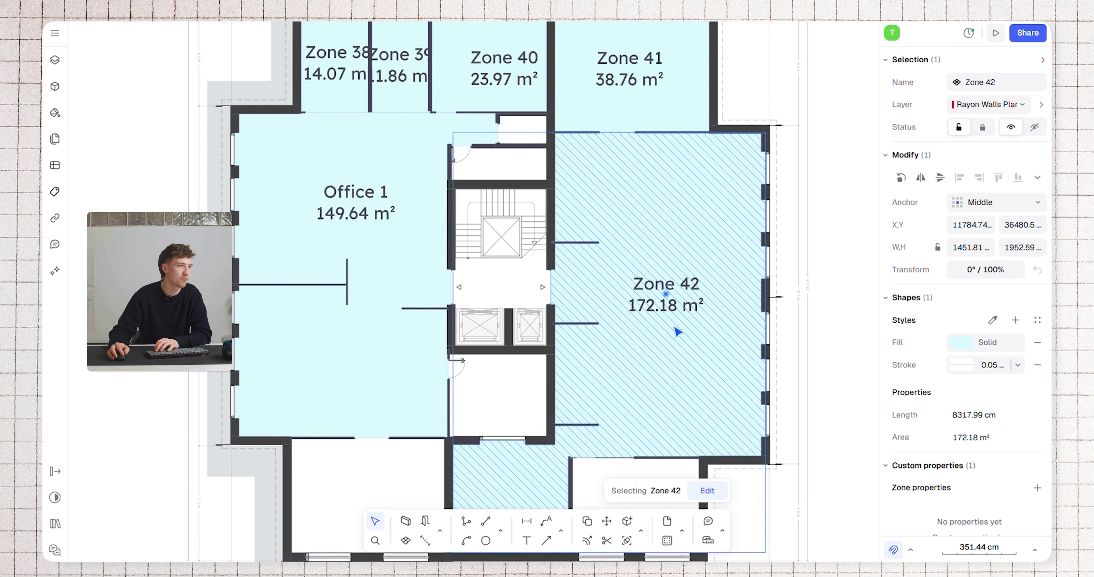
{"action": "scroll", "coordinate": [670, 403], "scroll_direction": "down", "scroll_amount": 3}
{"action": "key", "text": "z"}
{"action": "left_click", "coordinate": [664, 435]}
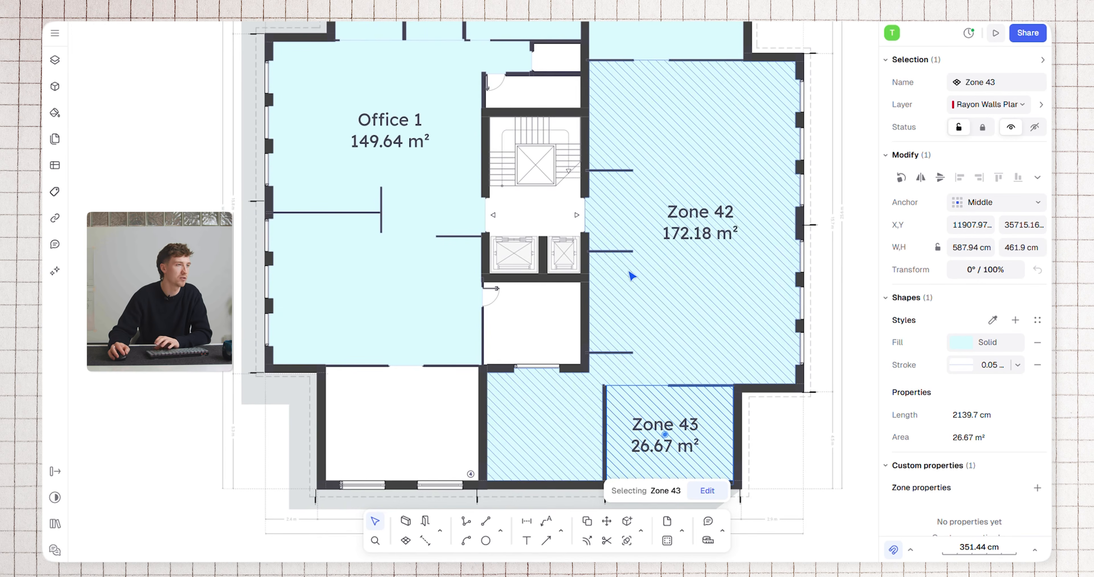
{"action": "left_click", "coordinate": [310, 393]}
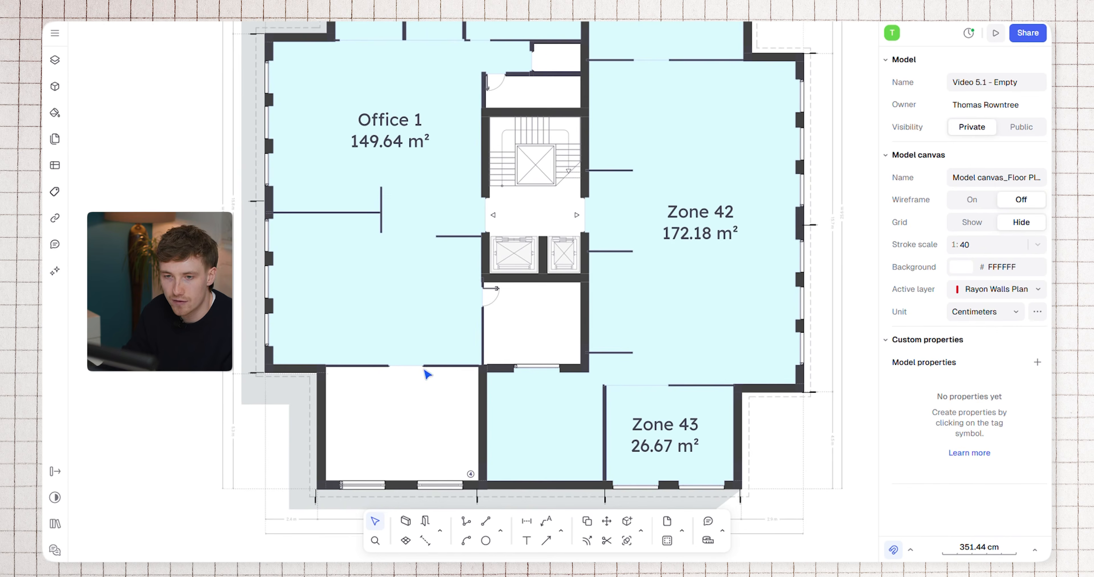
Rename the zone in the northwest corner room as Office 2 and the narrow zone beside it as WC
{"action": "scroll", "coordinate": [536, 302], "scroll_direction": "down", "scroll_amount": 3}
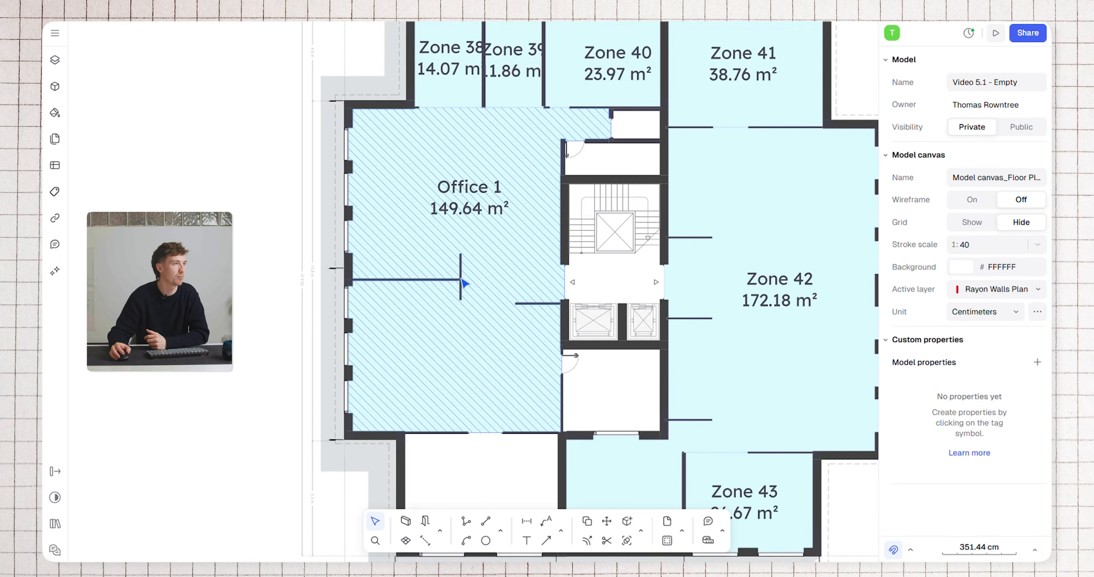
{"action": "scroll", "coordinate": [463, 280], "scroll_direction": "down", "scroll_amount": 2}
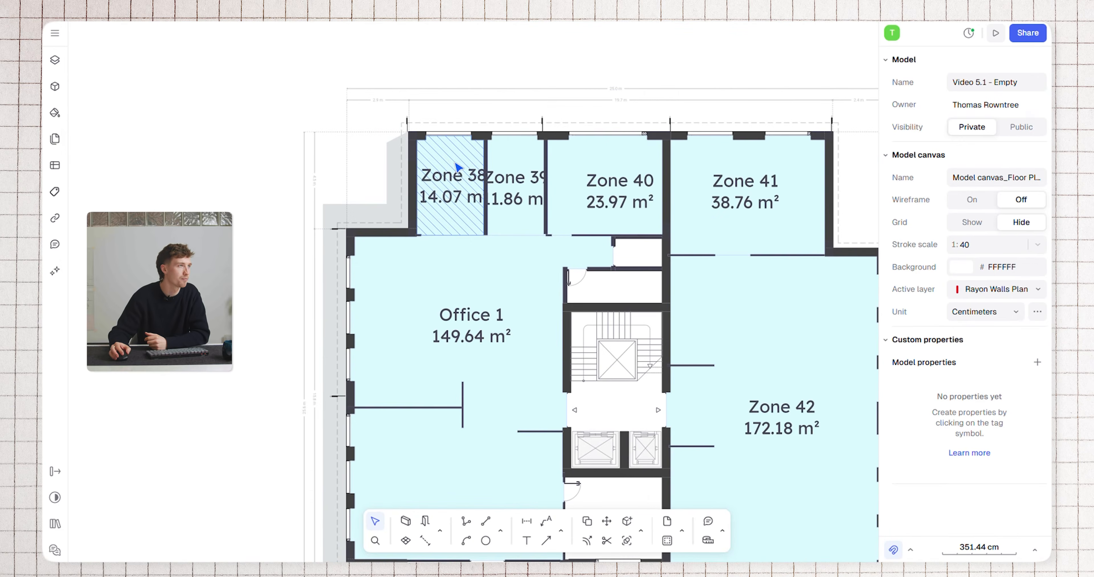
{"action": "left_click", "coordinate": [454, 183]}
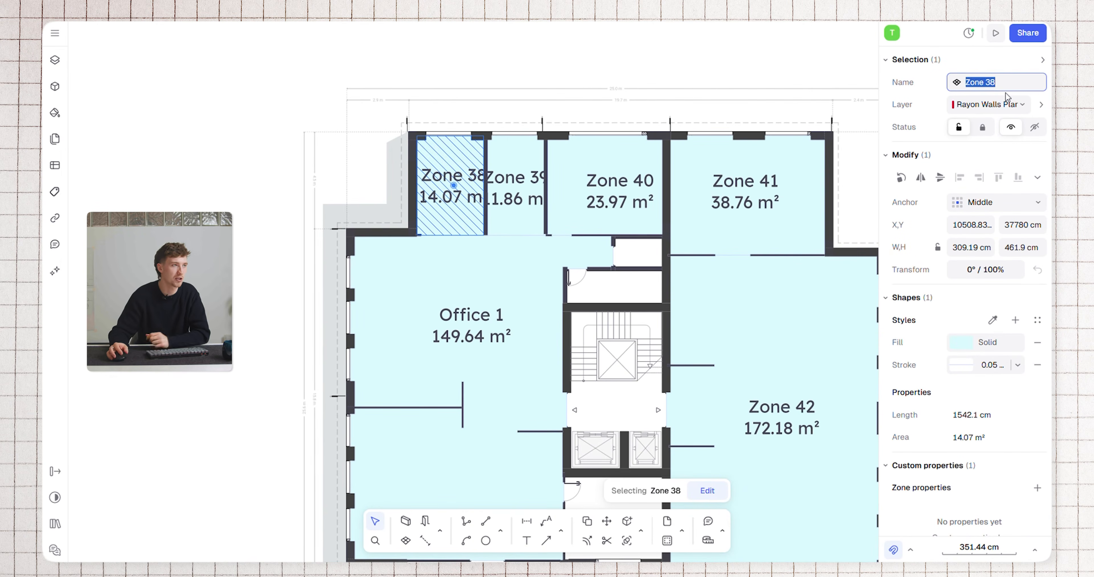
{"action": "type", "text": "2"}
{"action": "key", "text": "Return"}
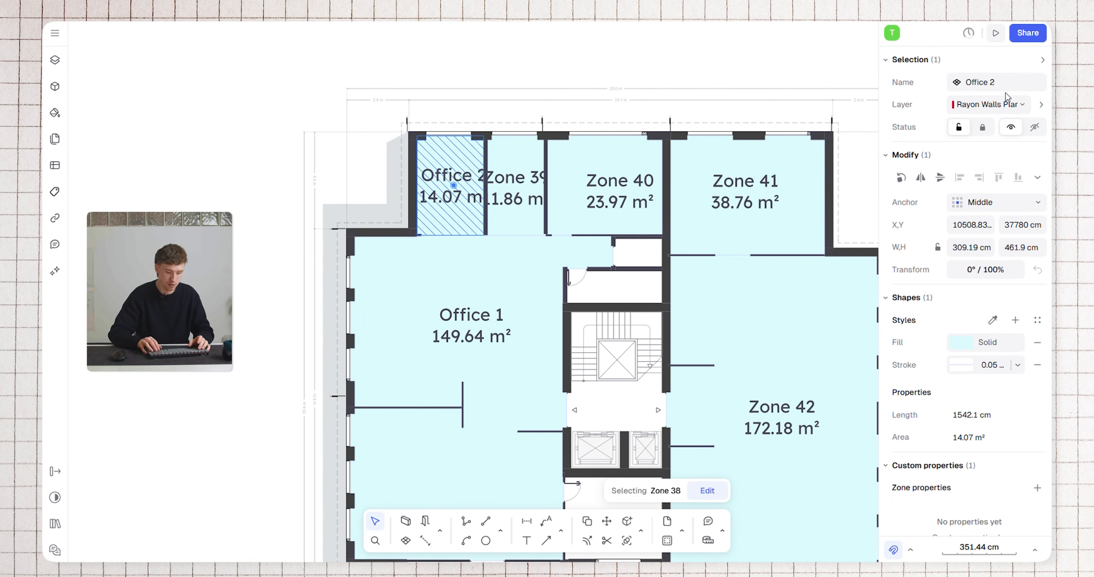
{"action": "left_click", "coordinate": [497, 165]}
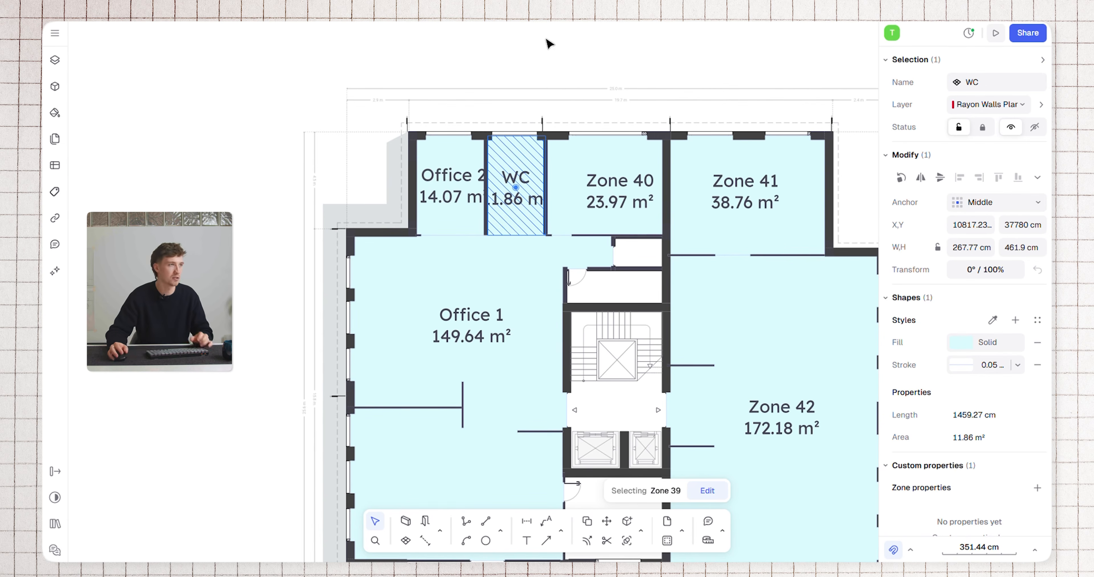
{"action": "left_click", "coordinate": [512, 106]}
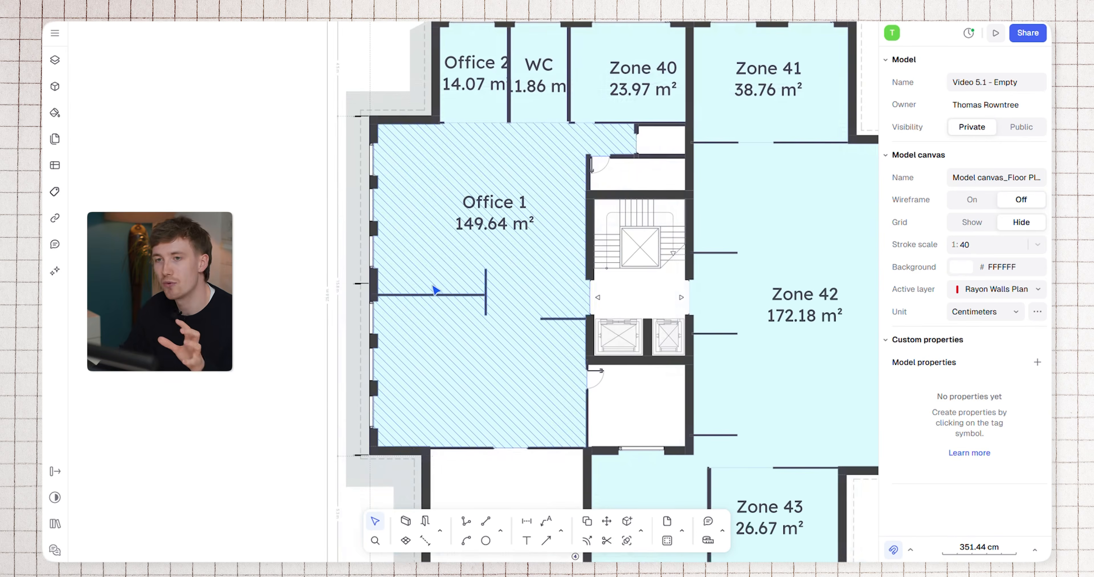
Draw a vertical zone divider in Office 1 from the upper end of the short partition to the room's north wall
{"action": "scroll", "coordinate": [433, 284], "scroll_direction": "up", "scroll_amount": 3}
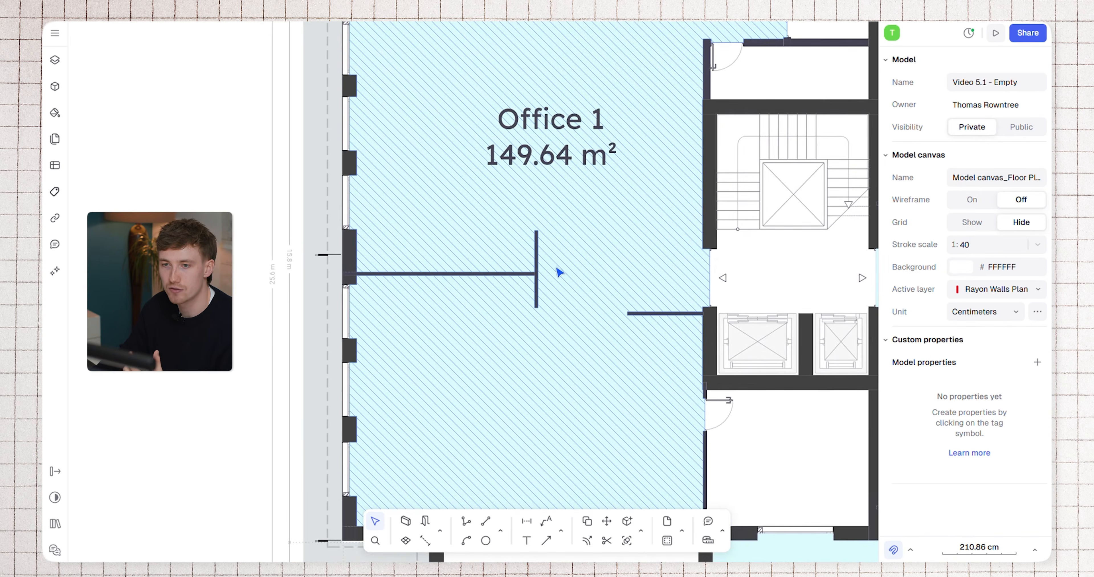
{"action": "scroll", "coordinate": [586, 268], "scroll_direction": "down", "scroll_amount": 3}
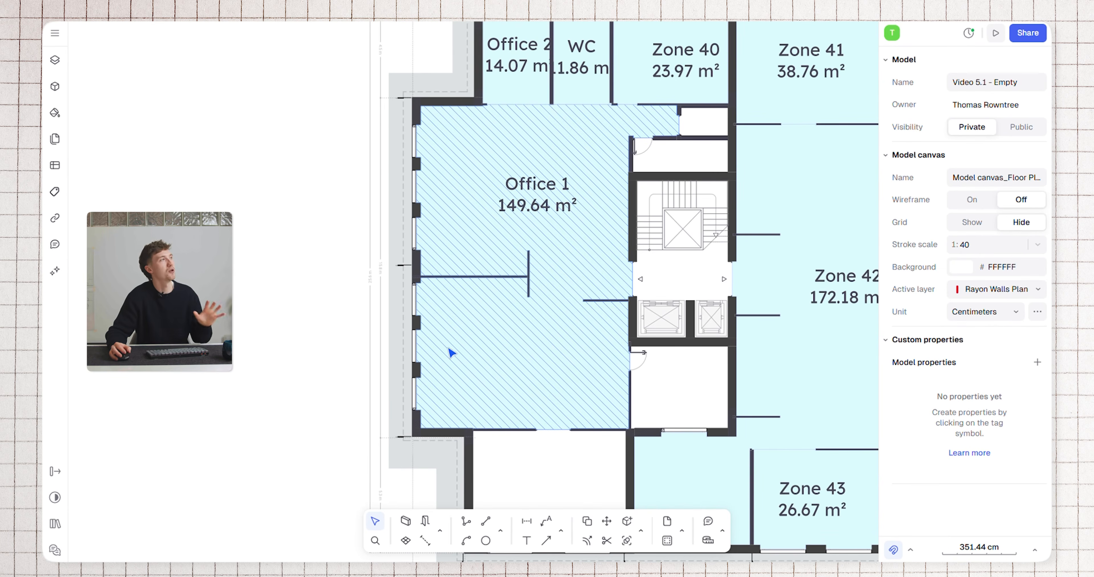
{"action": "left_click", "coordinate": [425, 543]}
{"action": "scroll", "coordinate": [513, 154], "scroll_direction": "up", "scroll_amount": 3}
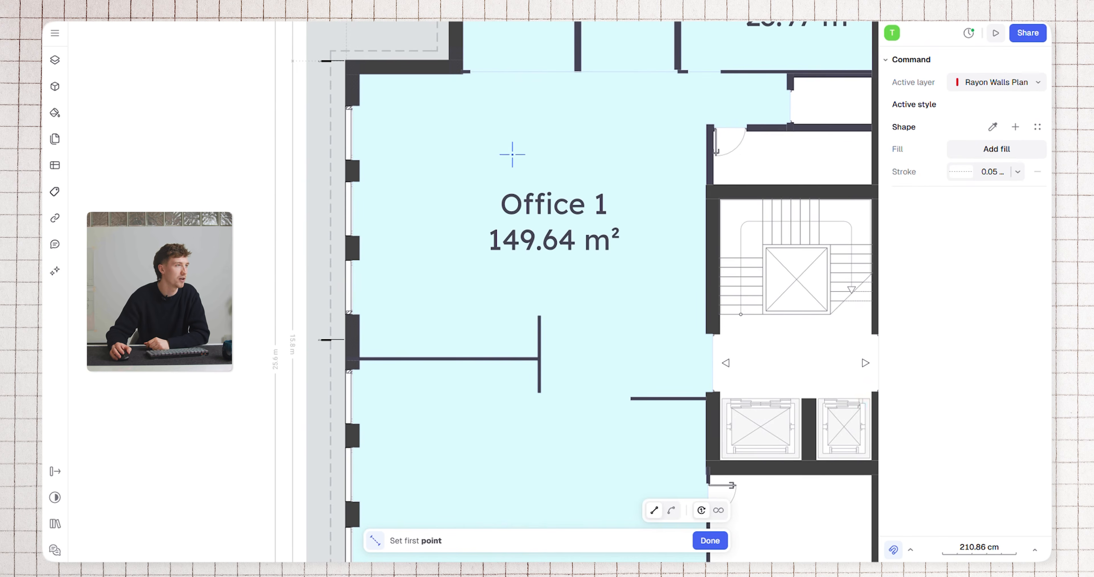
{"action": "left_click", "coordinate": [540, 315]}
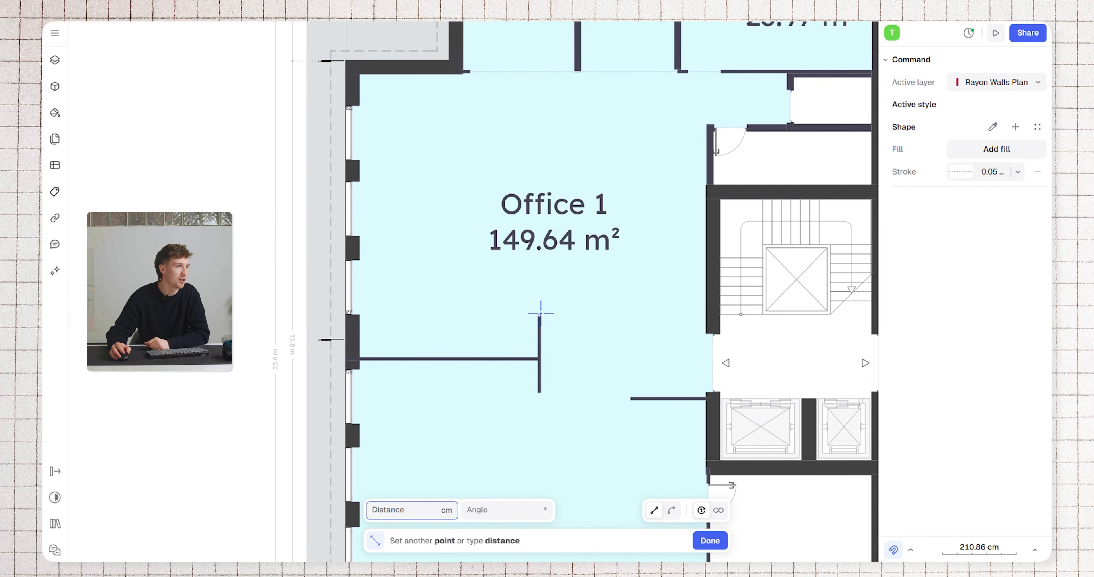
{"action": "left_click", "coordinate": [539, 72]}
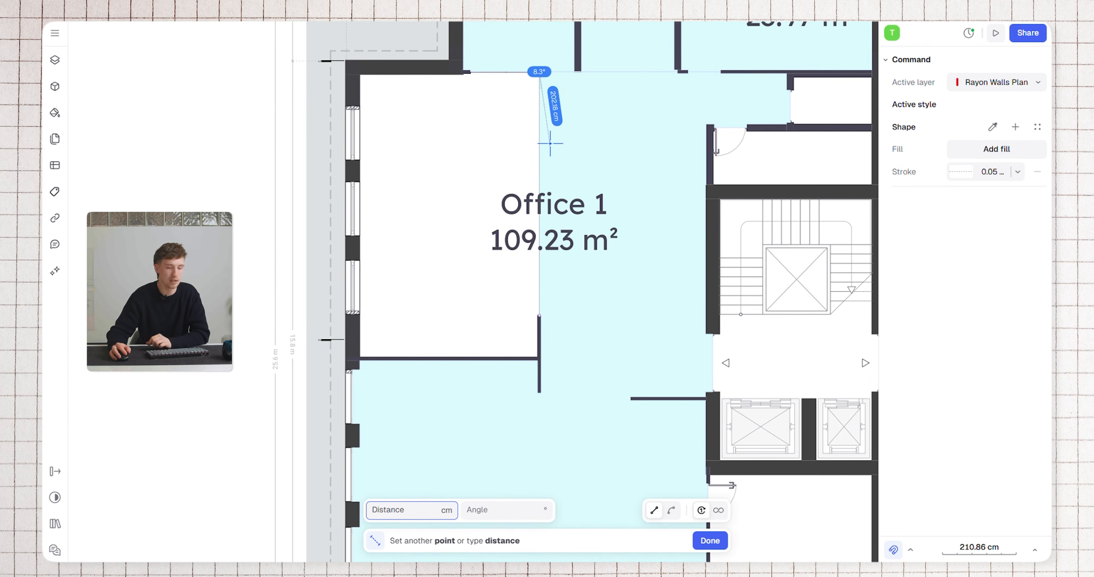
{"action": "key", "text": "Return"}
Draw a second zone divider, about 615 cm long, from the partition's lower end straight down to the room's south wall
{"action": "middle_click_drag", "start_coordinate": [572, 292], "coordinate": [608, 170]}
{"action": "key", "text": "Return"}
{"action": "scroll", "coordinate": [576, 276], "scroll_direction": "up", "scroll_amount": 5}
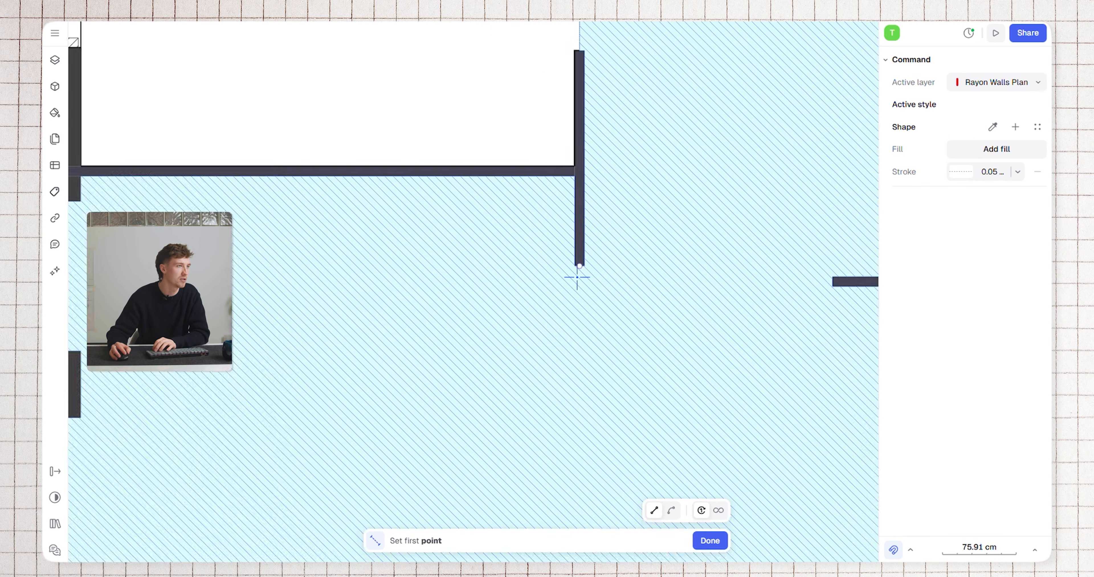
{"action": "left_click", "coordinate": [576, 277]}
{"action": "scroll", "coordinate": [579, 269], "scroll_direction": "down", "scroll_amount": 5}
{"action": "scroll", "coordinate": [700, 161], "scroll_direction": "up", "scroll_amount": 5}
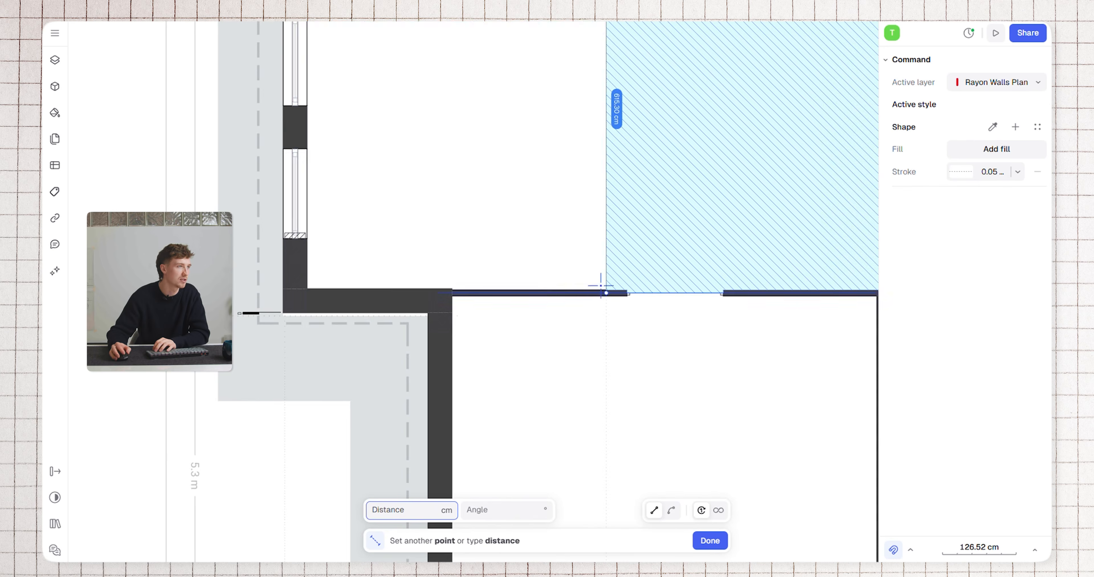
{"action": "left_click", "coordinate": [603, 287]}
{"action": "key", "text": "Return"}
{"action": "scroll", "coordinate": [547, 178], "scroll_direction": "down", "scroll_amount": 6}
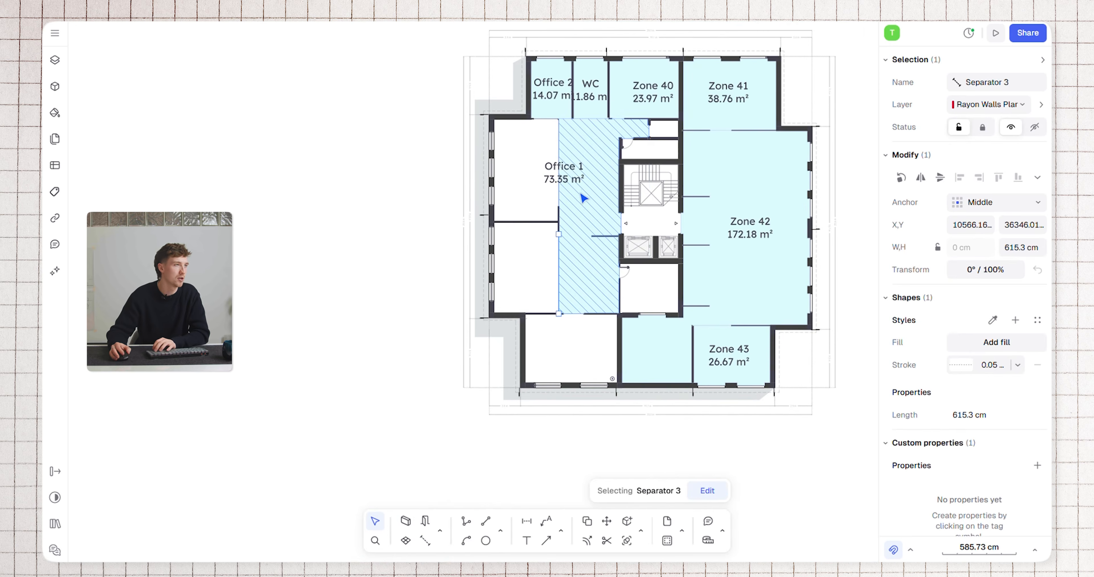
Centre the Office 1 label in its narrowed zone and create zones in the two areas west of the dividers
{"action": "left_click", "coordinate": [580, 190]}
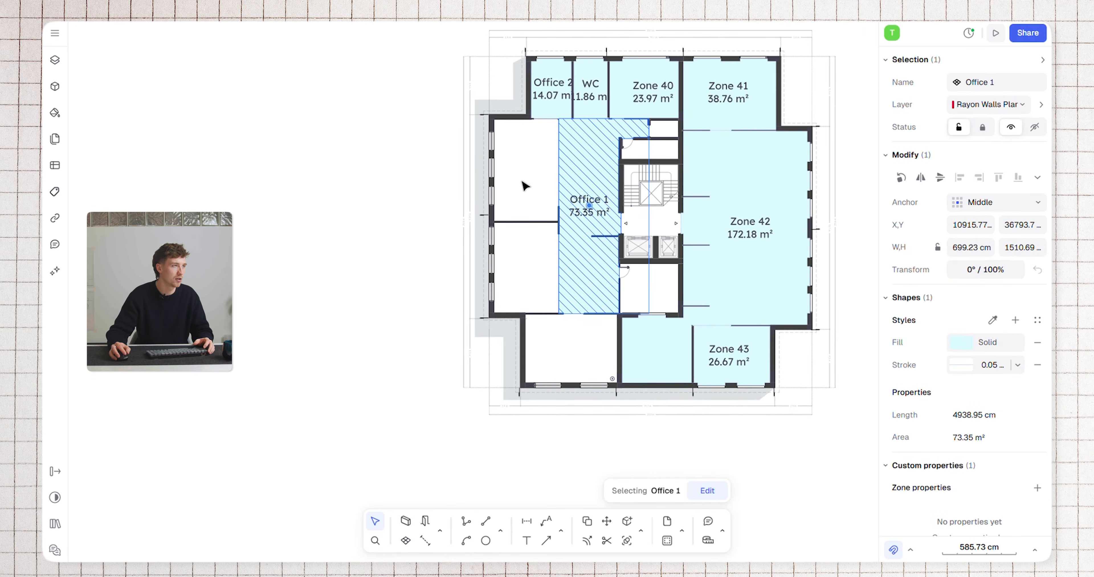
{"action": "scroll", "coordinate": [525, 185], "scroll_direction": "up", "scroll_amount": 3}
{"action": "key", "text": "Escape"}
{"action": "key", "text": "z"}
{"action": "left_click", "coordinate": [530, 158]}
{"action": "key", "text": "z"}
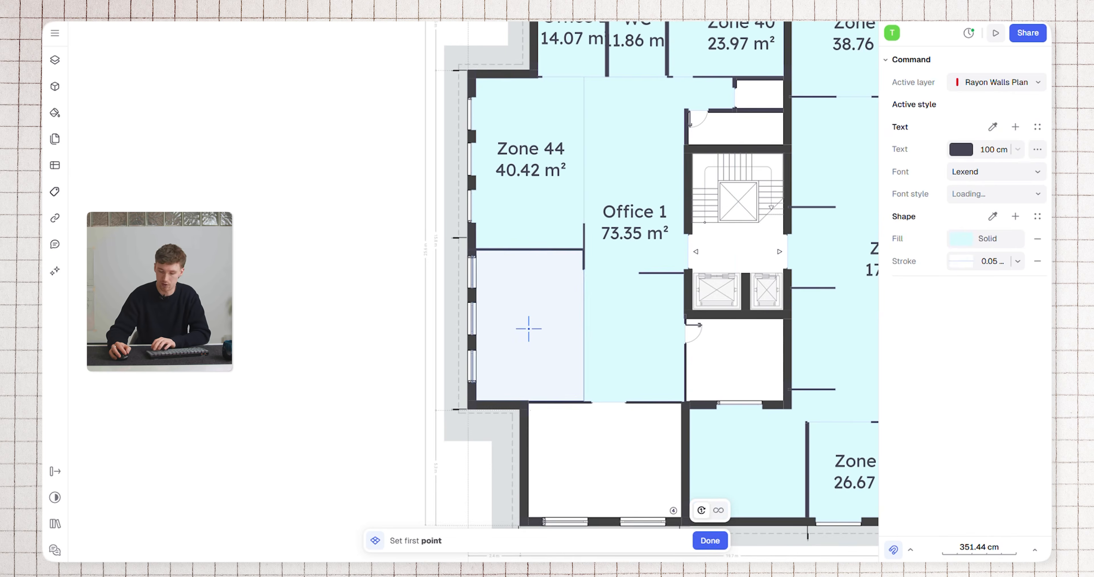
{"action": "left_click", "coordinate": [527, 327]}
{"action": "key", "text": "Escape"}
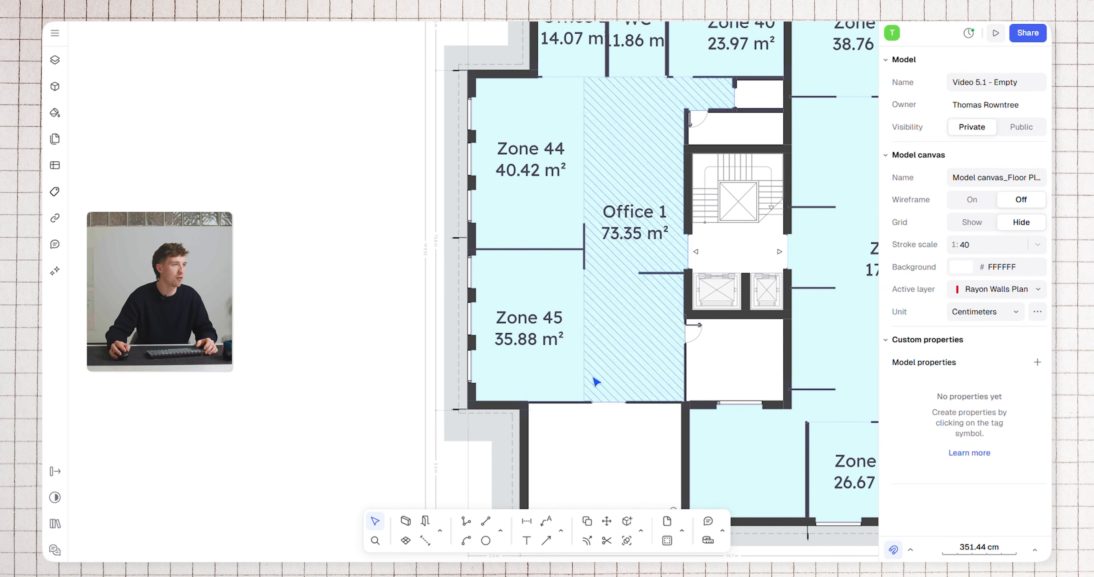
{"action": "scroll", "coordinate": [637, 220], "scroll_direction": "up", "scroll_amount": 3}
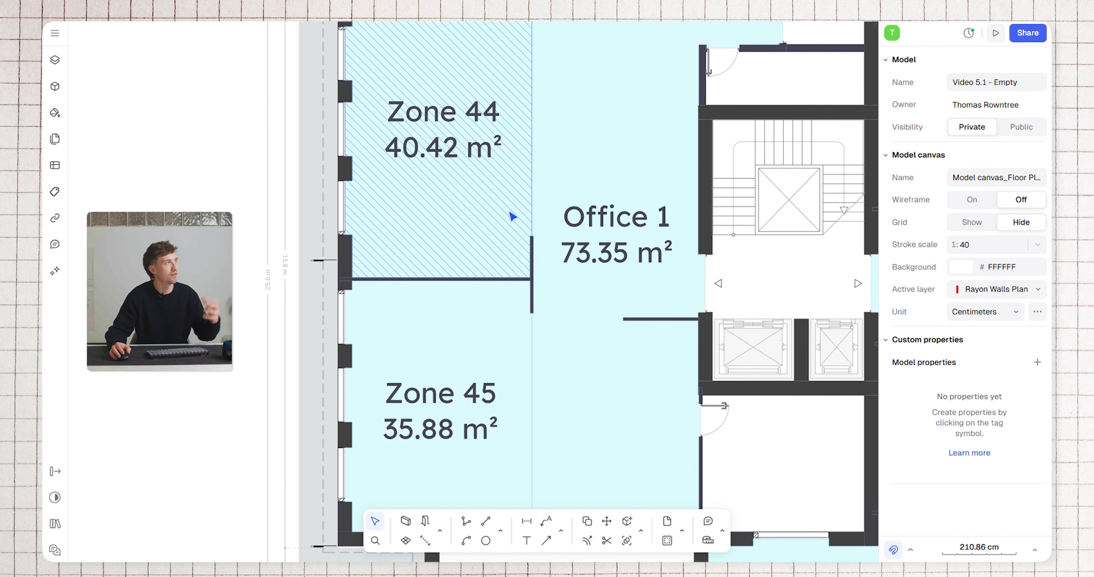
{"action": "scroll", "coordinate": [512, 217], "scroll_direction": "down", "scroll_amount": 5}
{"action": "scroll", "coordinate": [554, 183], "scroll_direction": "up", "scroll_amount": 2}
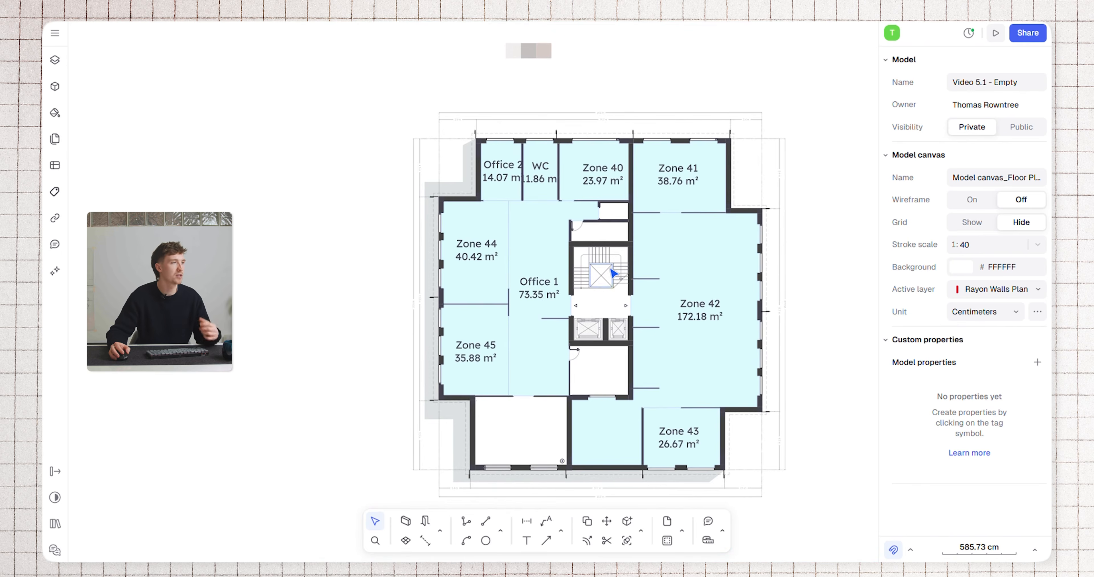
{"action": "scroll", "coordinate": [450, 297], "scroll_direction": "up", "scroll_amount": 3}
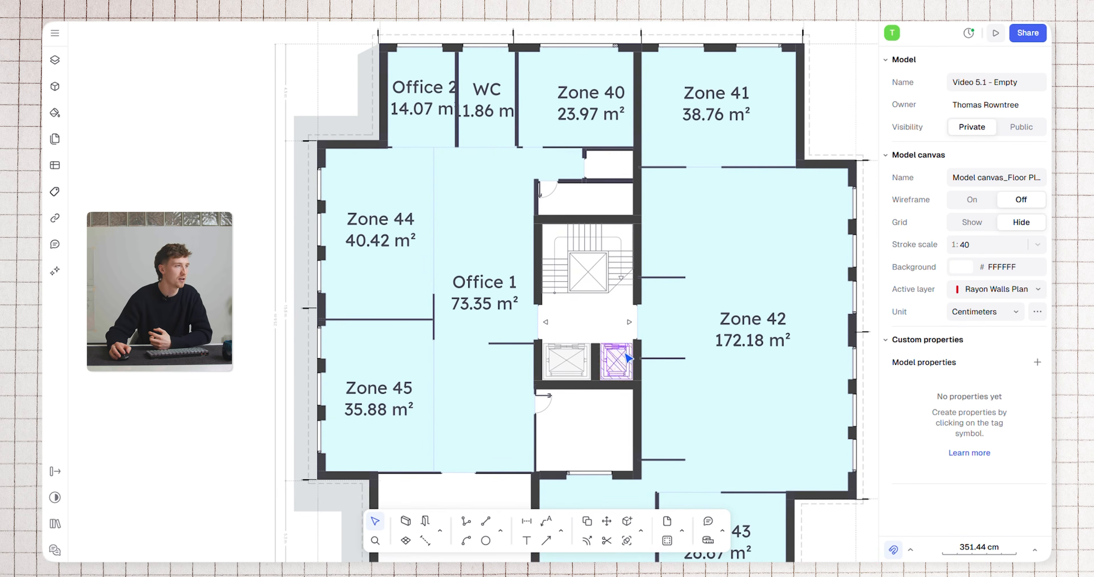
{"action": "scroll", "coordinate": [619, 412], "scroll_direction": "down", "scroll_amount": 2}
Apply the Light Blue 02 style, picked from the lightest reference swatch, to Zone 42
{"action": "left_click", "coordinate": [698, 305]}
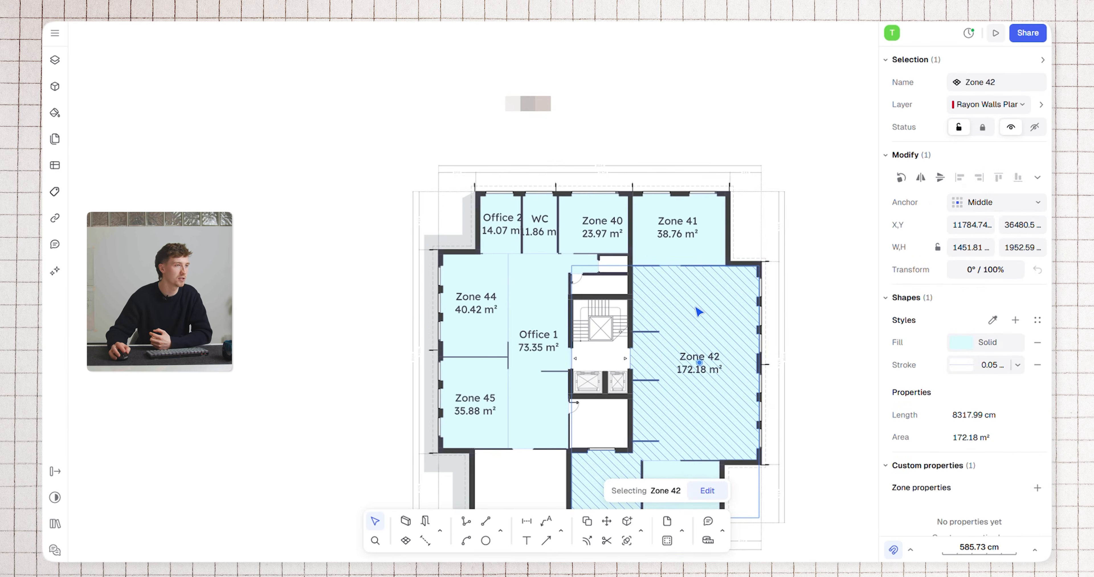
{"action": "scroll", "coordinate": [520, 87], "scroll_direction": "up", "scroll_amount": 5}
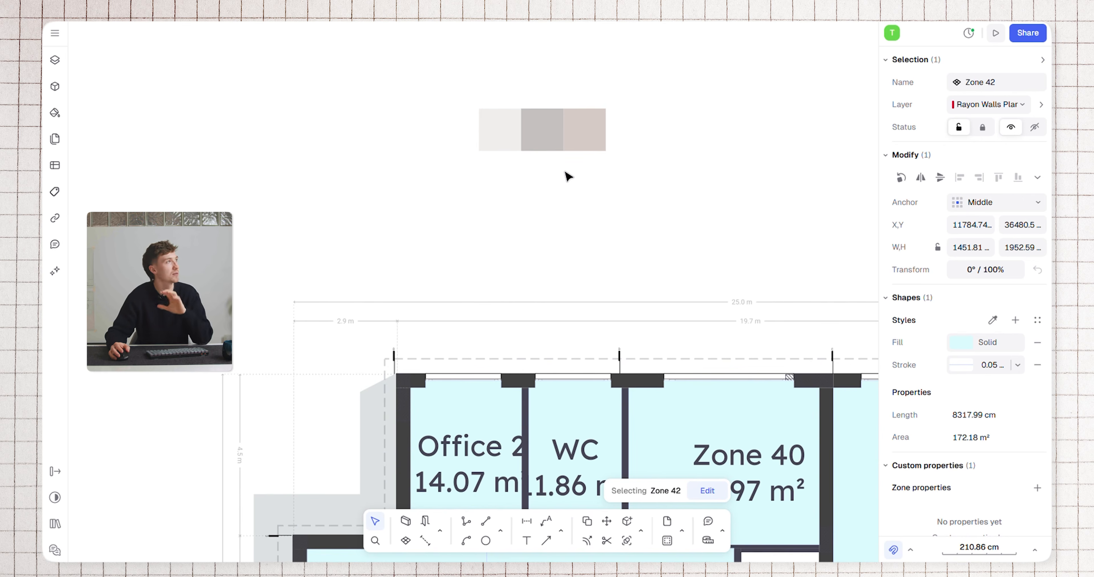
{"action": "scroll", "coordinate": [602, 184], "scroll_direction": "down", "scroll_amount": 2}
{"action": "scroll", "coordinate": [602, 183], "scroll_direction": "right", "scroll_amount": 2}
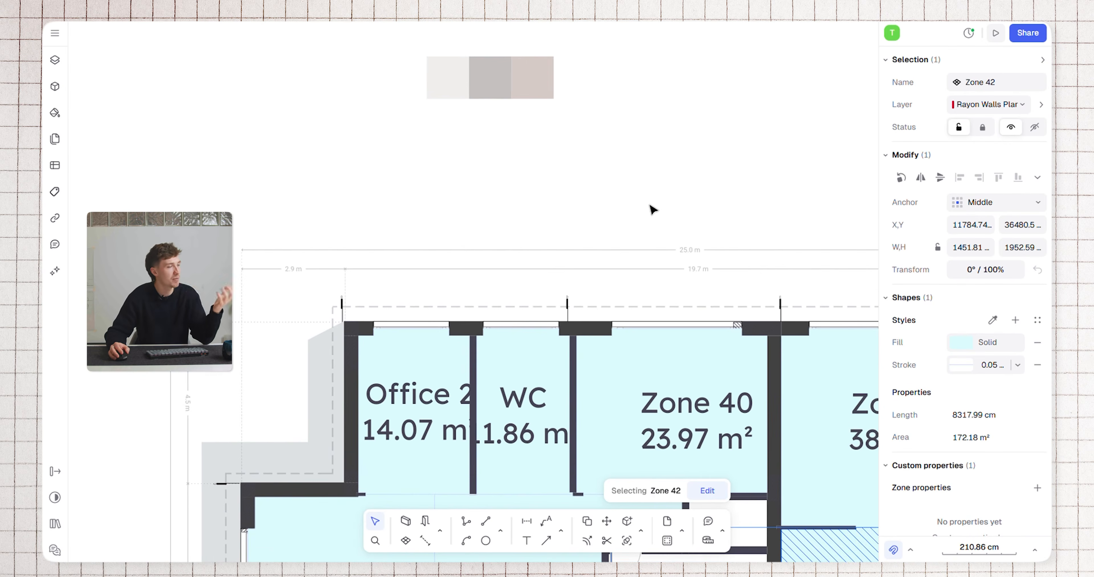
{"action": "scroll", "coordinate": [641, 178], "scroll_direction": "down", "scroll_amount": 1}
{"action": "middle_click_drag", "start_coordinate": [701, 178], "coordinate": [631, 85]}
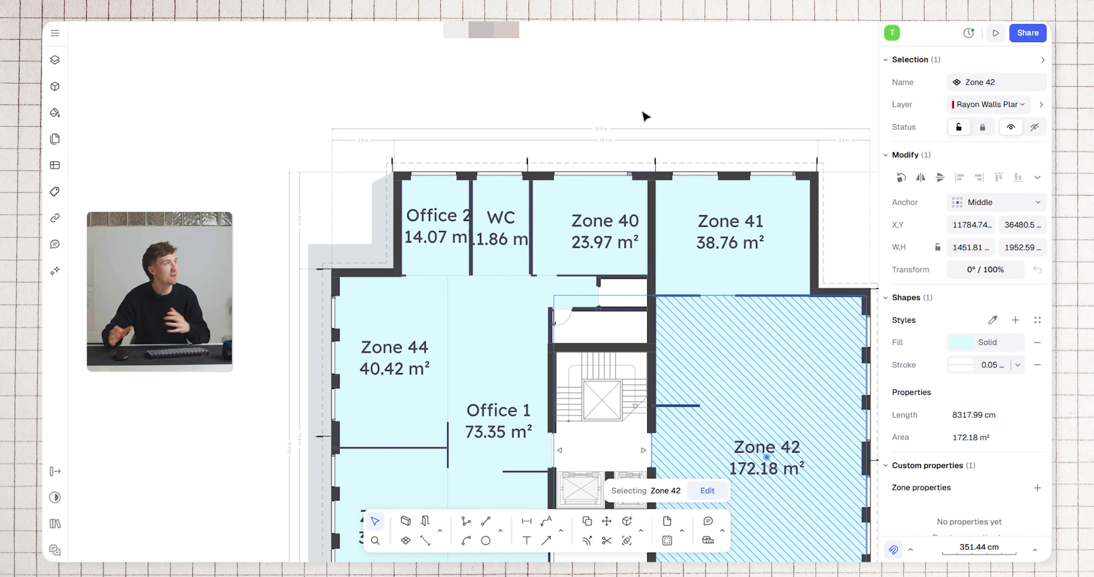
{"action": "scroll", "coordinate": [693, 115], "scroll_direction": "down", "scroll_amount": 1}
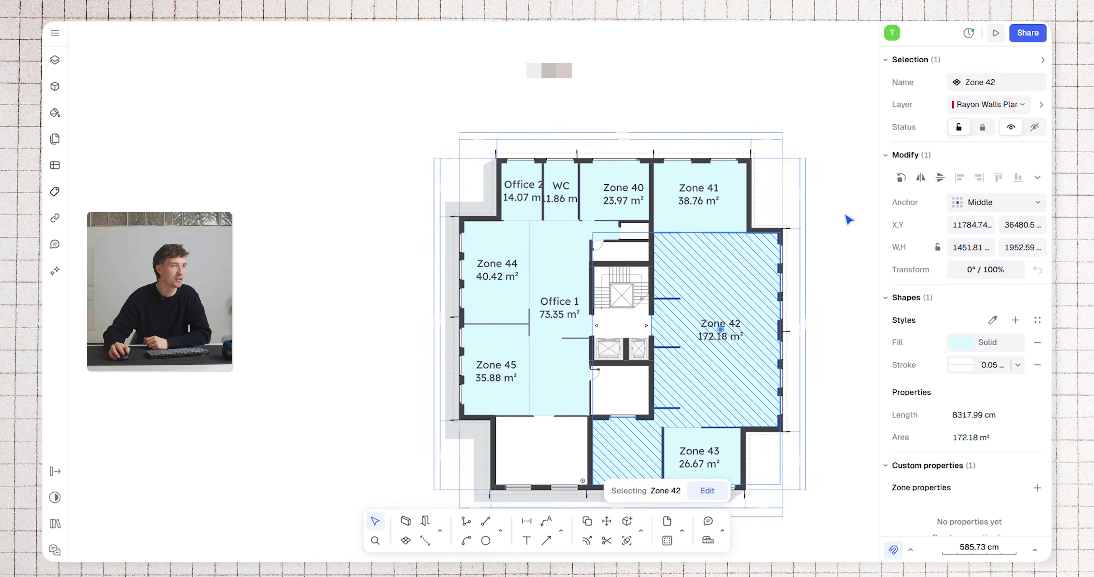
{"action": "left_click", "coordinate": [992, 320]}
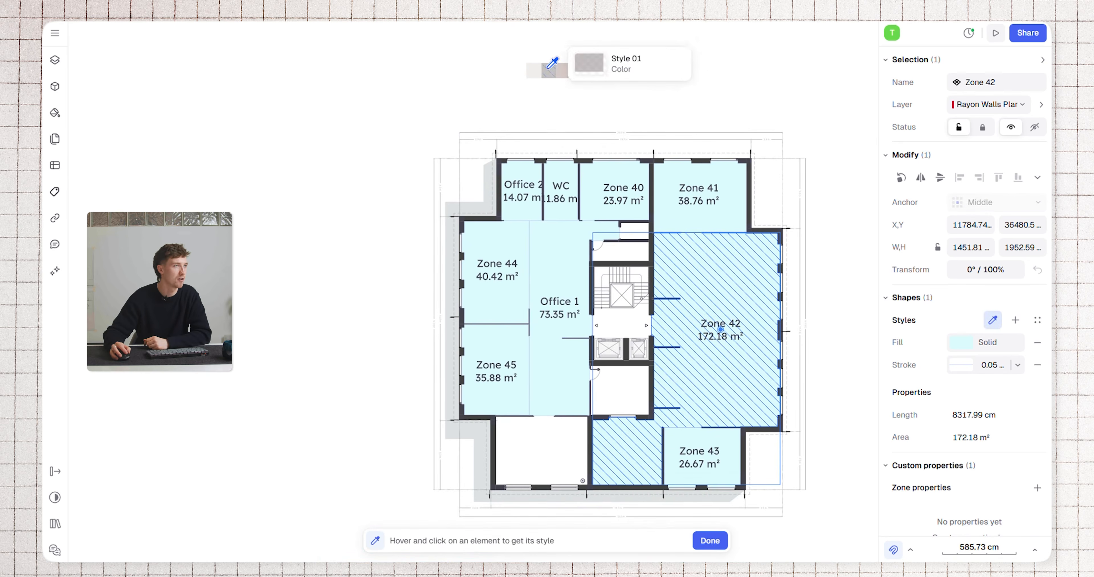
{"action": "left_click", "coordinate": [530, 71]}
{"action": "key", "text": "Escape"}
Apply the Light Blue 02 style from the lightest swatch to Zone 43 and Zone 41 as well
{"action": "scroll", "coordinate": [741, 397], "scroll_direction": "down", "scroll_amount": 2}
{"action": "left_click", "coordinate": [741, 396]}
{"action": "left_click", "coordinate": [993, 321]}
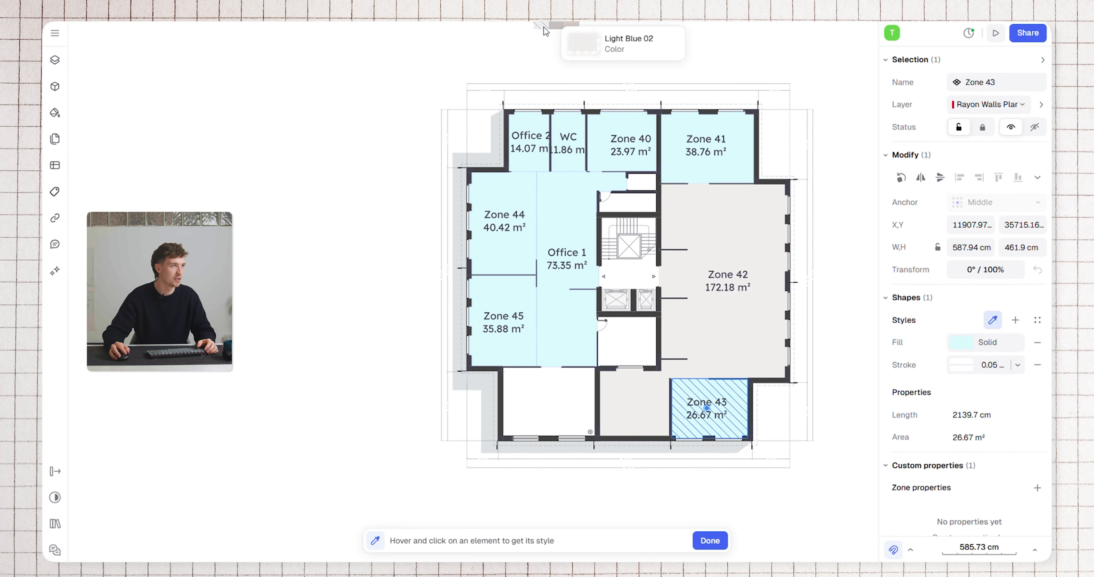
{"action": "scroll", "coordinate": [552, 72], "scroll_direction": "up", "scroll_amount": 2}
{"action": "left_click", "coordinate": [549, 69]}
{"action": "key", "text": "Escape"}
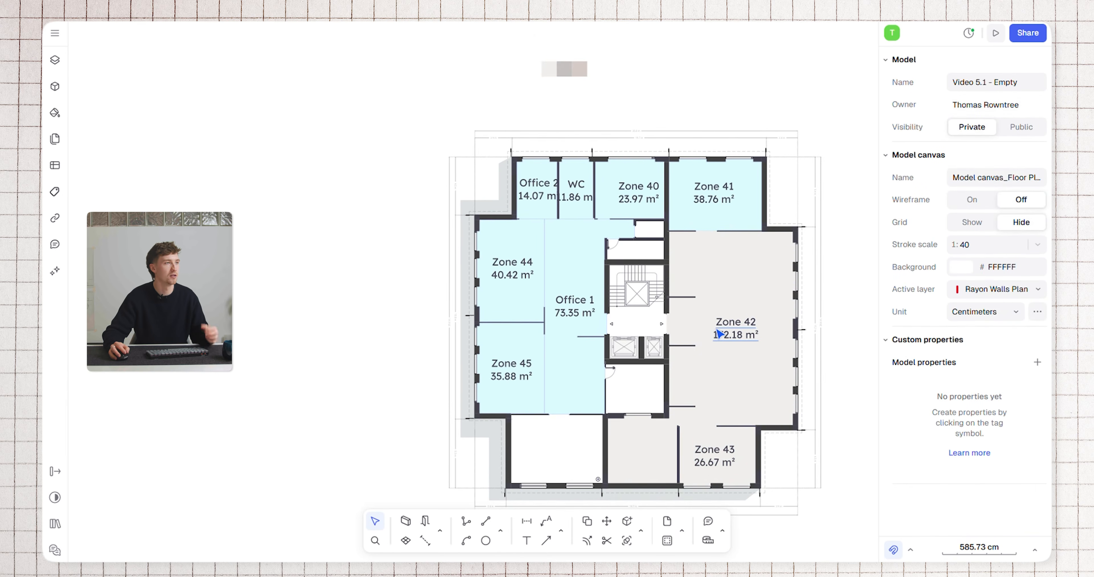
{"action": "left_click", "coordinate": [718, 199]}
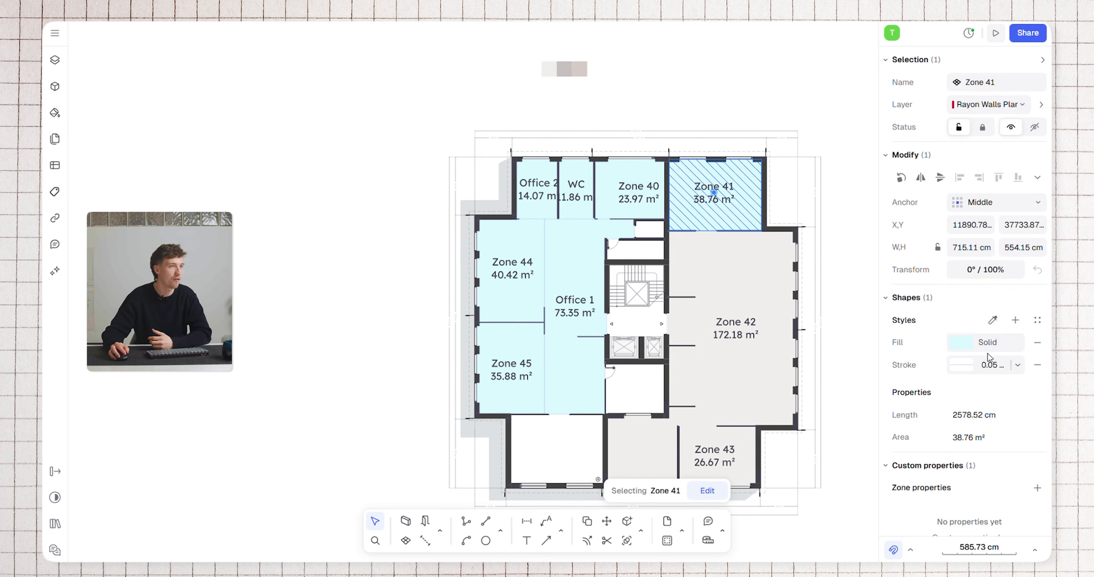
{"action": "left_click", "coordinate": [993, 321]}
{"action": "left_click", "coordinate": [595, 68]}
{"action": "key", "text": "Escape"}
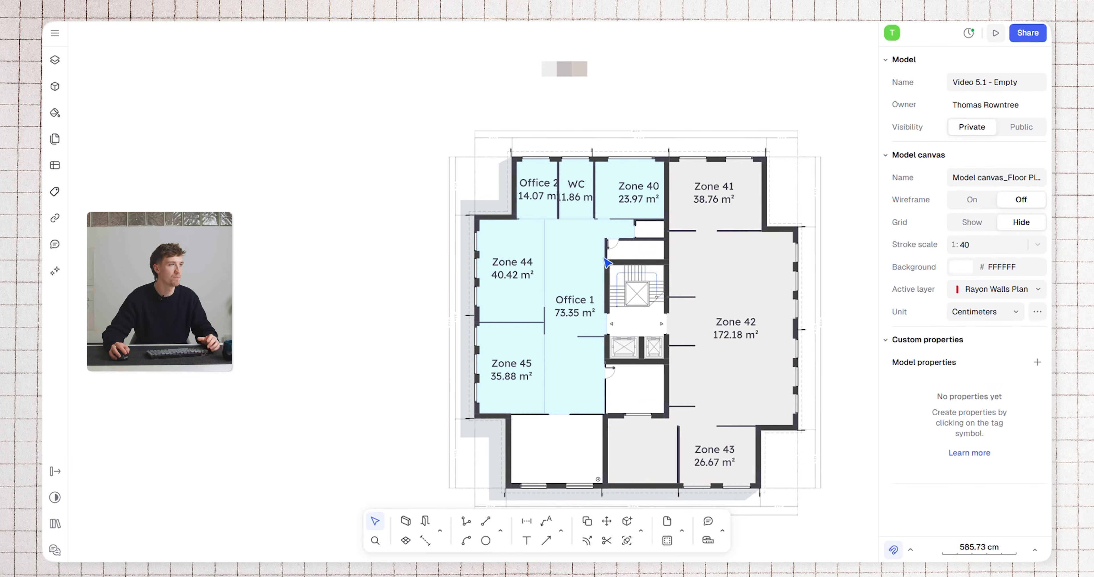
Apply Style 01, picked from the middle grey reference swatch, to Zone 40
{"action": "left_click", "coordinate": [623, 208]}
{"action": "left_click", "coordinate": [992, 319]}
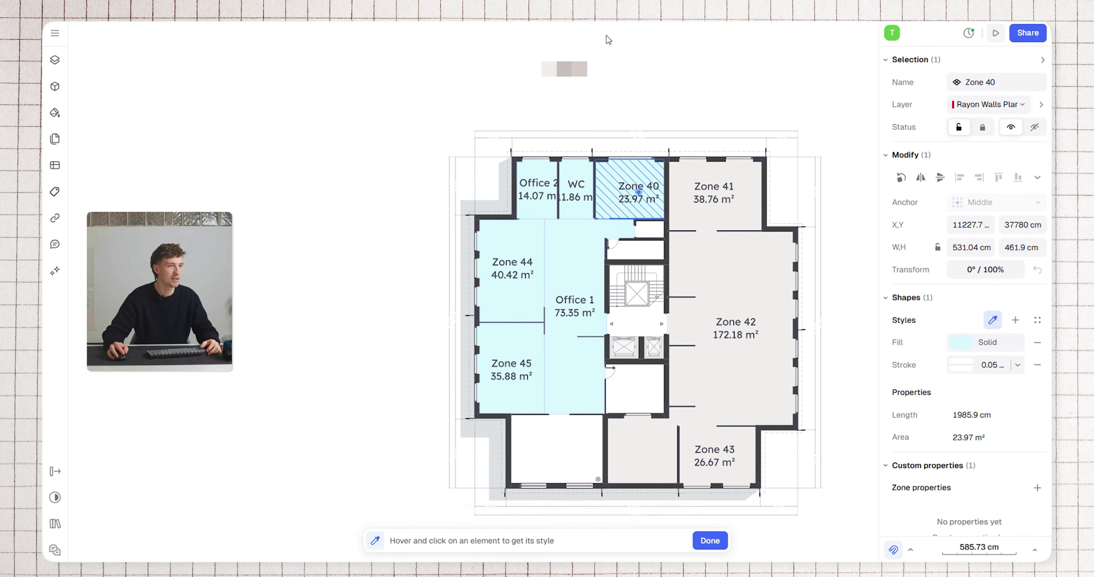
{"action": "scroll", "coordinate": [564, 66], "scroll_direction": "up", "scroll_amount": 3}
{"action": "left_click", "coordinate": [567, 63]}
{"action": "key", "text": "Escape"}
Select the WC and Office 2 zones together and give both Style 01 from the middle swatch
{"action": "left_click", "coordinate": [590, 245]}
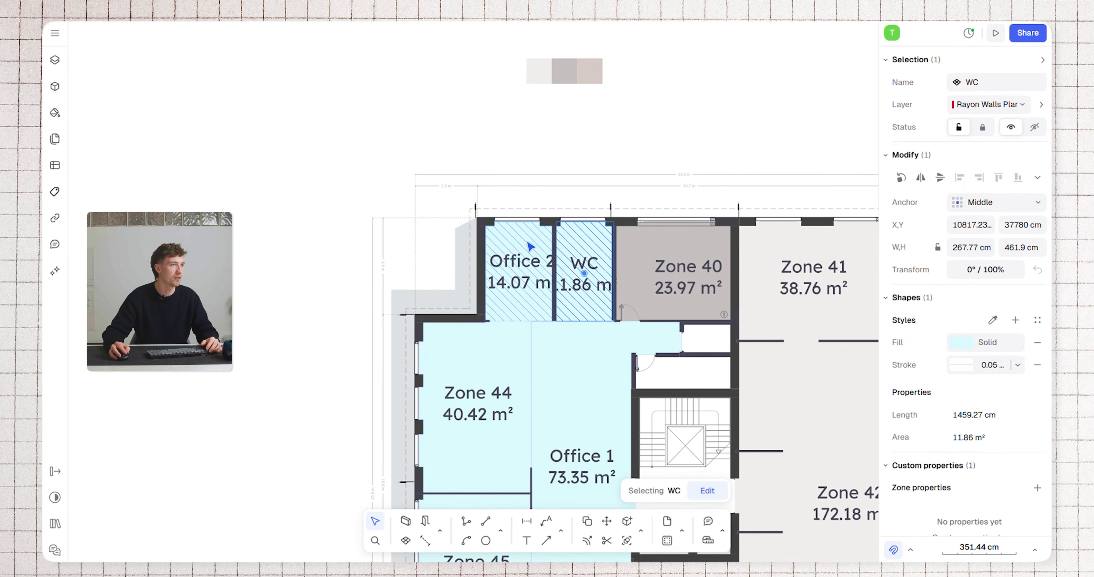
{"action": "left_click", "coordinate": [530, 245], "text": "shift"}
{"action": "left_click", "coordinate": [993, 320]}
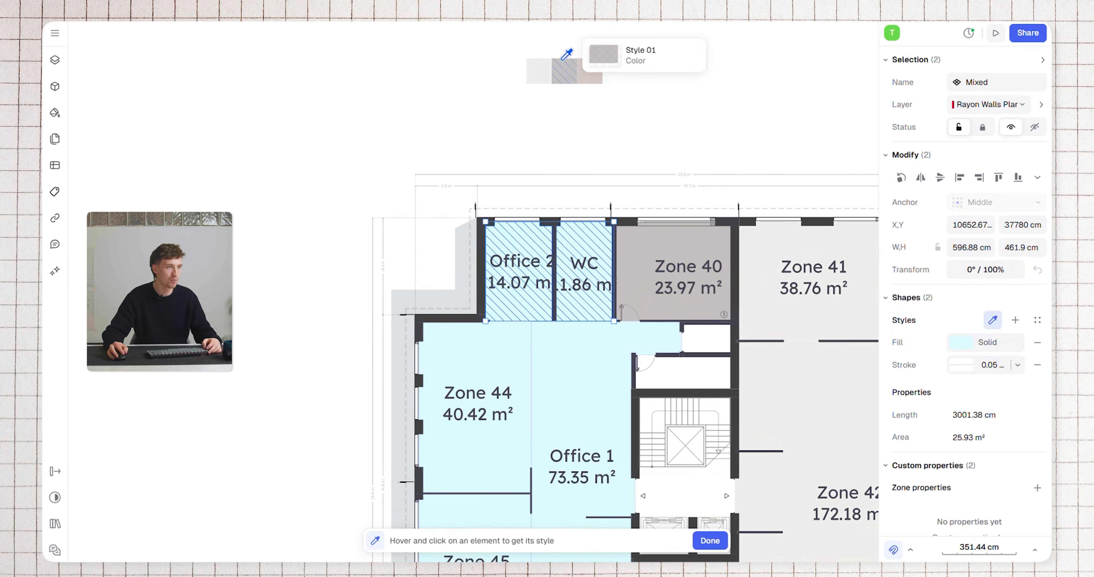
{"action": "left_click", "coordinate": [563, 66]}
{"action": "key", "text": "Escape"}
Select the Office 1 zone and Zone 44 together and give both Style 01 from the middle swatch
{"action": "middle_click_drag", "start_coordinate": [599, 350], "coordinate": [613, 217]}
{"action": "left_click", "coordinate": [588, 231]}
{"action": "left_click", "coordinate": [515, 238], "text": "shift"}
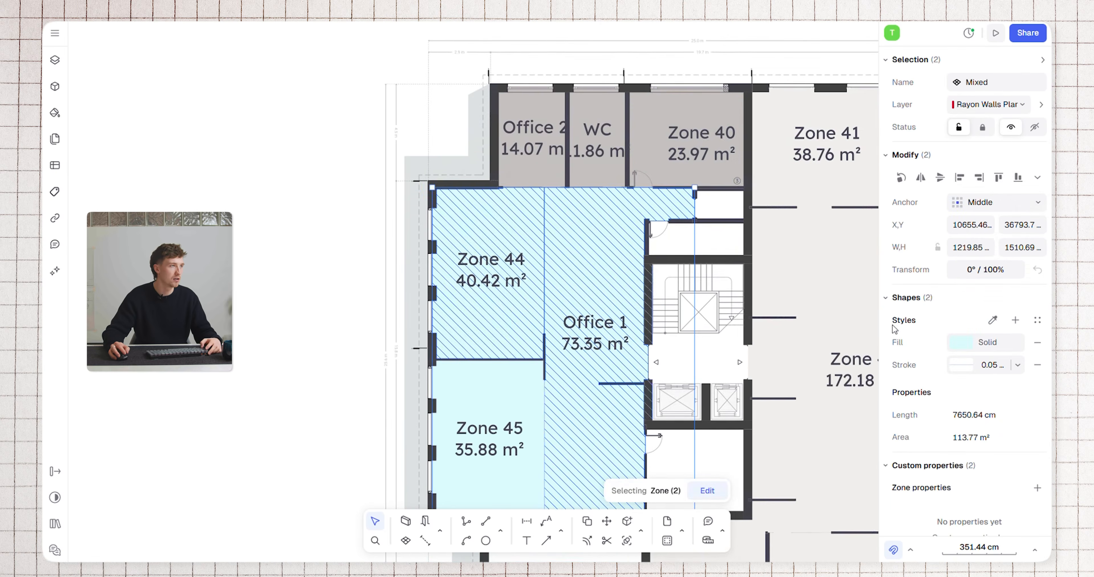
{"action": "left_click", "coordinate": [993, 320]}
{"action": "scroll", "coordinate": [660, 256], "scroll_direction": "up", "scroll_amount": 3}
{"action": "left_click", "coordinate": [577, 33]}
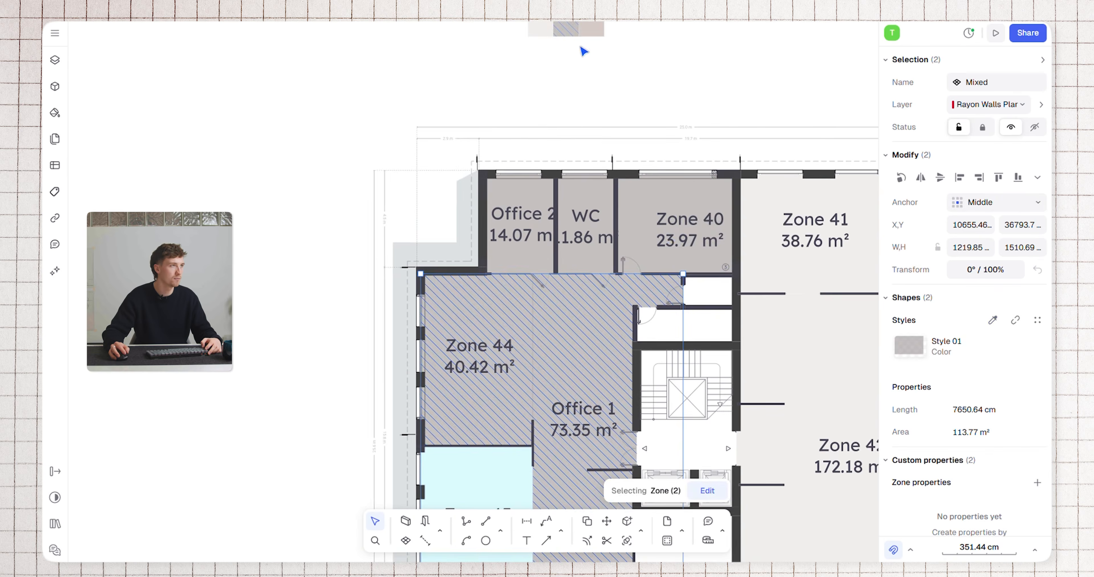
{"action": "key", "text": "Escape"}
Create a zone in the uncoloured room directly south of Office 1
{"action": "scroll", "coordinate": [669, 220], "scroll_direction": "down", "scroll_amount": 5}
{"action": "middle_click_drag", "start_coordinate": [669, 221], "coordinate": [659, 117]}
{"action": "scroll", "coordinate": [631, 186], "scroll_direction": "up", "scroll_amount": 4}
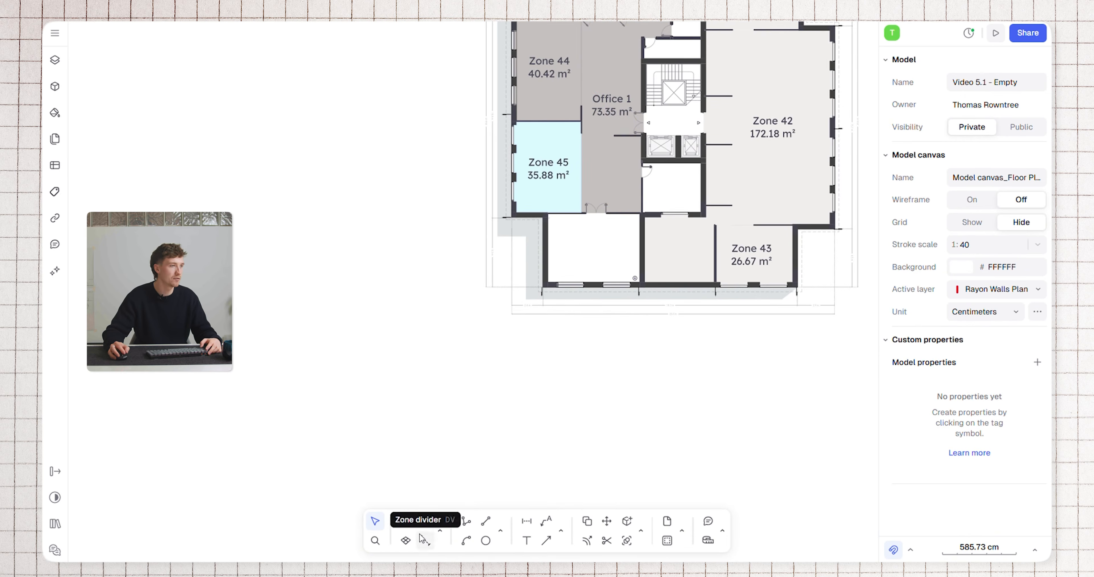
{"action": "left_click", "coordinate": [405, 540]}
{"action": "scroll", "coordinate": [575, 228], "scroll_direction": "up", "scroll_amount": 3}
{"action": "left_click", "coordinate": [579, 227]}
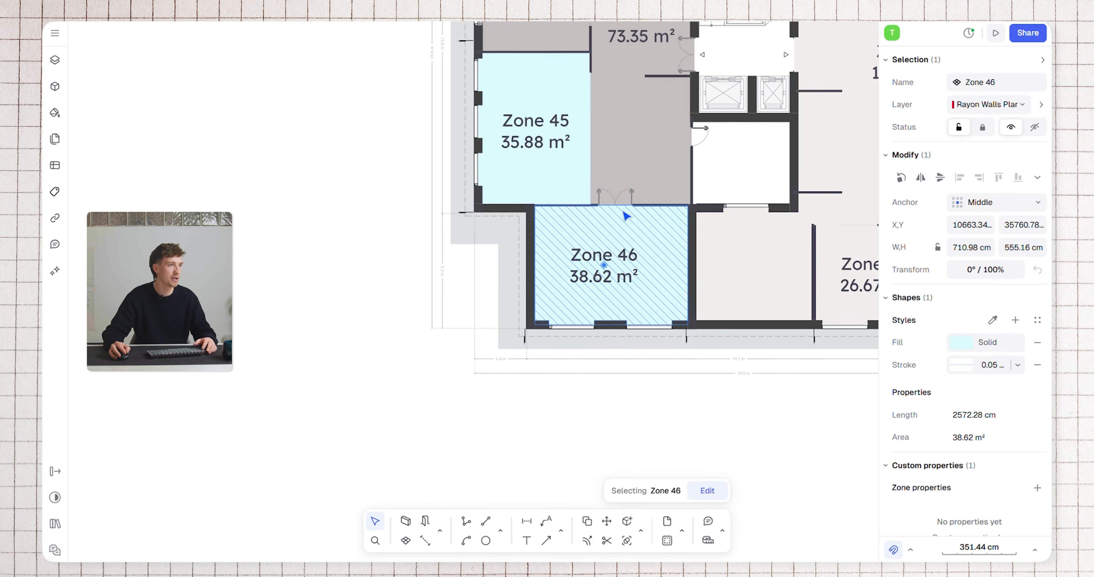
Apply the style of the pinkish-beige reference swatch to Zone 45 and Zone 46 together
{"action": "scroll", "coordinate": [586, 226], "scroll_direction": "up", "scroll_amount": 5}
{"action": "left_click", "coordinate": [548, 260]}
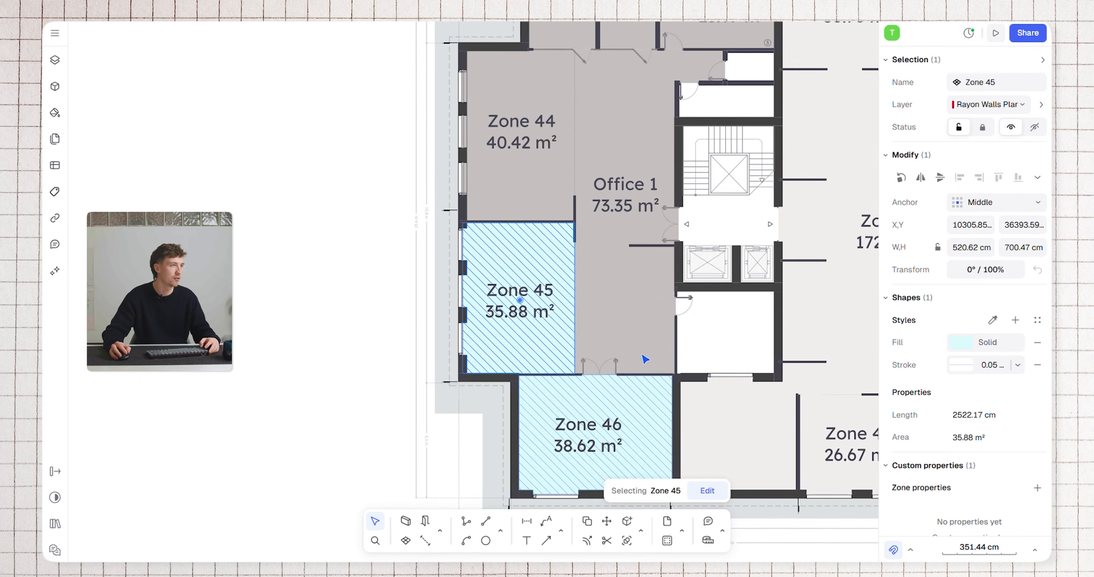
{"action": "left_click", "coordinate": [654, 399], "text": "shift"}
{"action": "scroll", "coordinate": [659, 250], "scroll_direction": "down", "scroll_amount": 3}
{"action": "middle_click_drag", "start_coordinate": [661, 248], "coordinate": [616, 293]}
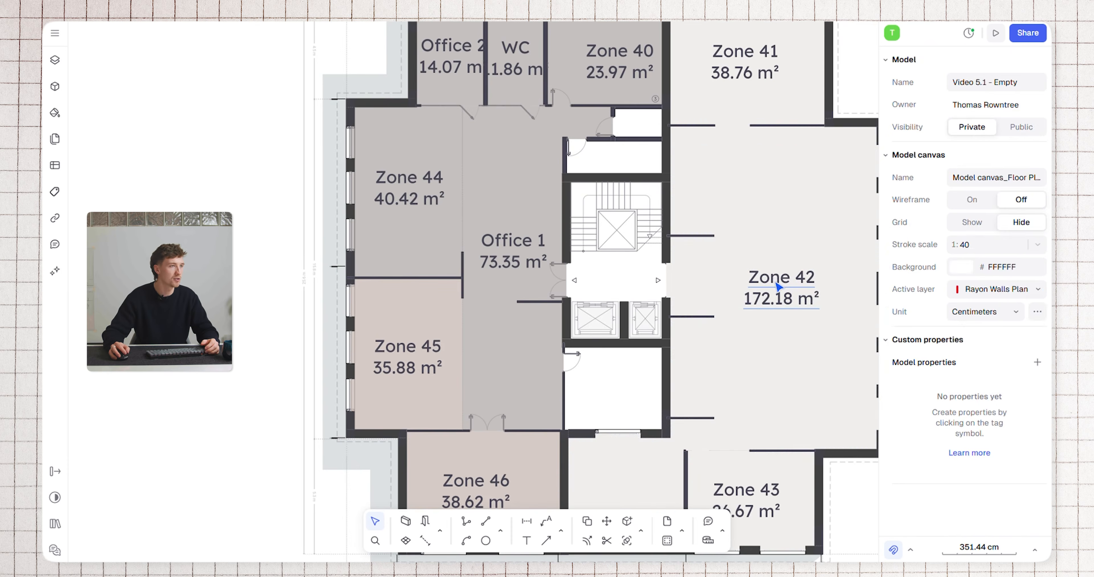
Set the text size of the Zone 42 and Zone 41 labels to 50 cm
{"action": "left_click", "coordinate": [780, 292]}
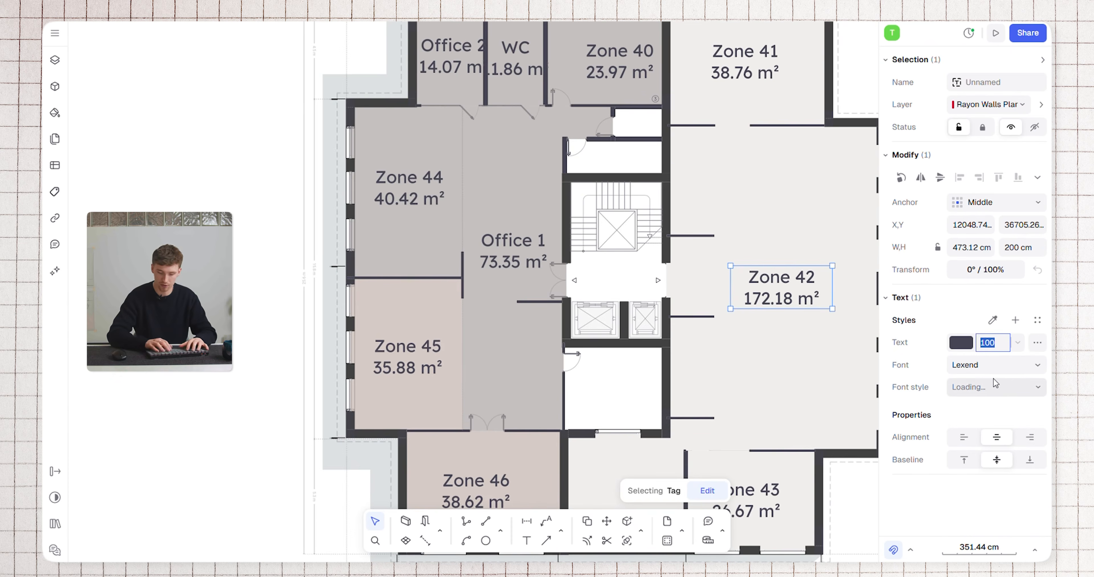
{"action": "type", "text": "50"}
{"action": "key", "text": "Return"}
{"action": "middle_click_drag", "start_coordinate": [769, 192], "coordinate": [721, 281]}
{"action": "left_click", "coordinate": [696, 148]}
{"action": "type", "text": "50"}
{"action": "key", "text": "Return"}
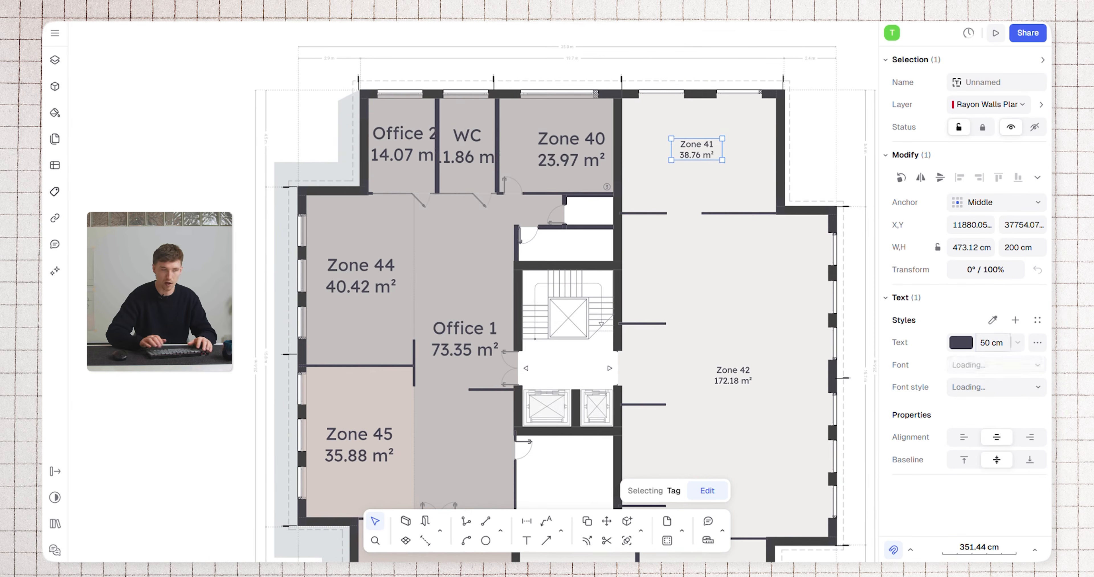
Change the Zone 41 label's font to Geist with the Bold font style and deselect it
{"action": "left_click", "coordinate": [1009, 367]}
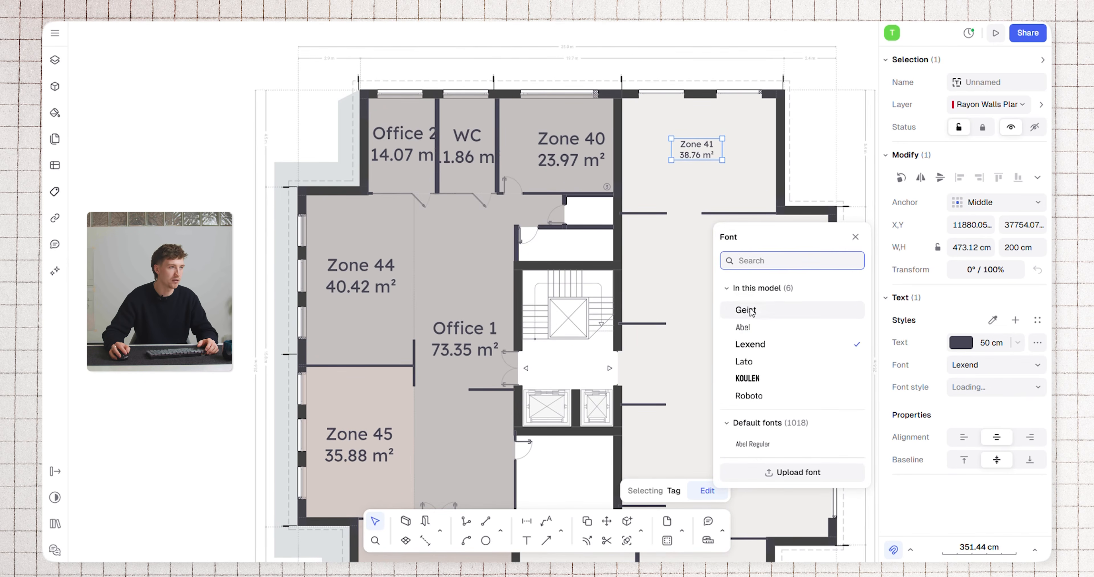
{"action": "left_click", "coordinate": [972, 389]}
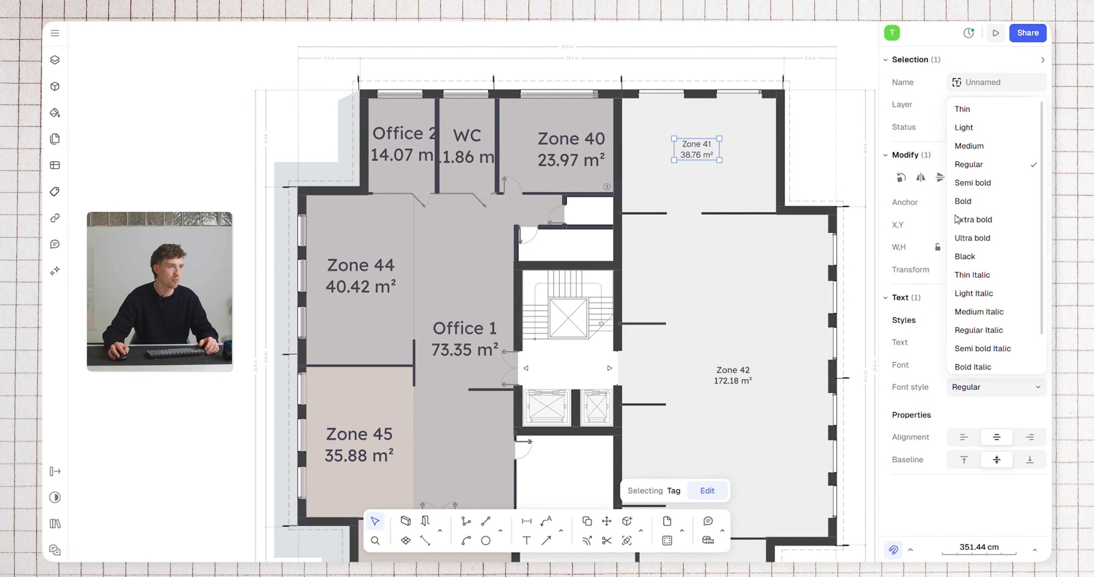
{"action": "left_click", "coordinate": [964, 200]}
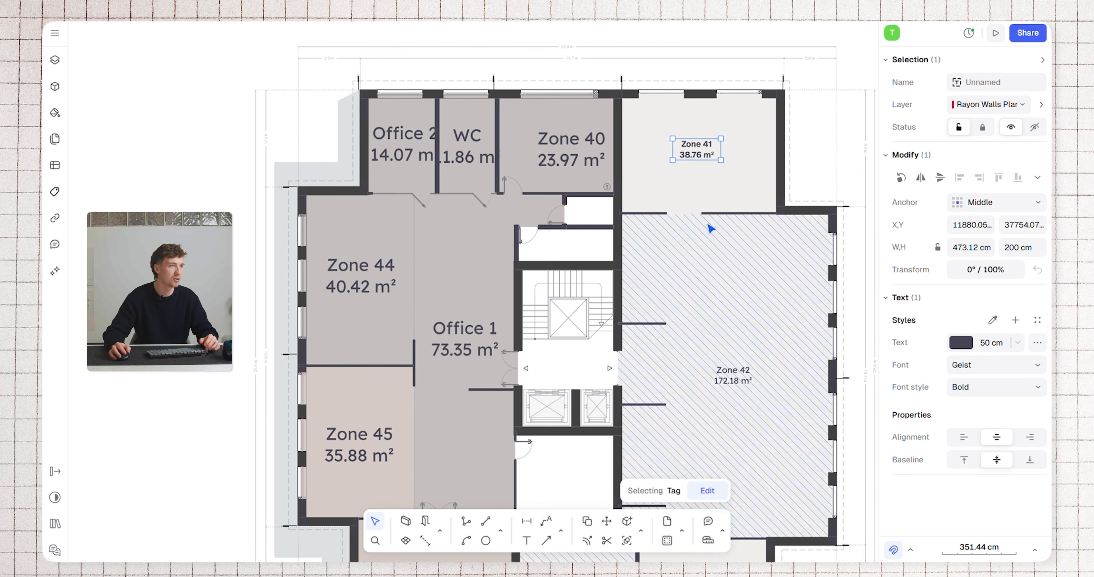
{"action": "key", "text": "Escape"}
{"action": "left_click", "coordinate": [745, 184]}
{"action": "scroll", "coordinate": [681, 254], "scroll_direction": "down", "scroll_amount": 3}
{"action": "key", "text": "Escape"}
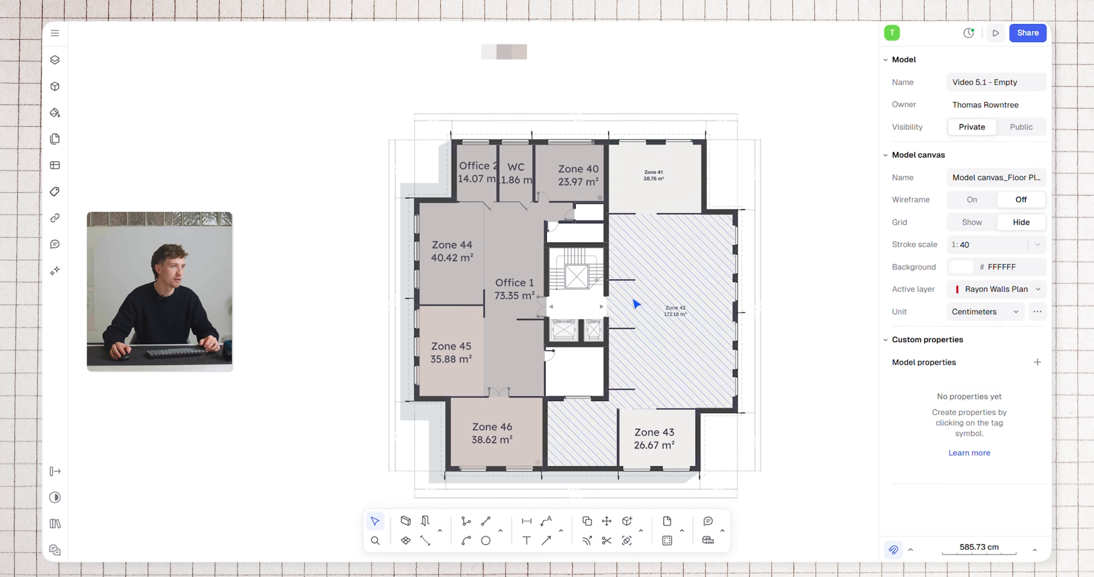
Look over the neighbouring floor plan layouts that have no zones yet
{"action": "scroll", "coordinate": [552, 231], "scroll_direction": "down", "scroll_amount": 6}
{"action": "middle_click_drag", "start_coordinate": [632, 247], "coordinate": [487, 248]}
{"action": "scroll", "coordinate": [640, 260], "scroll_direction": "up", "scroll_amount": 5}
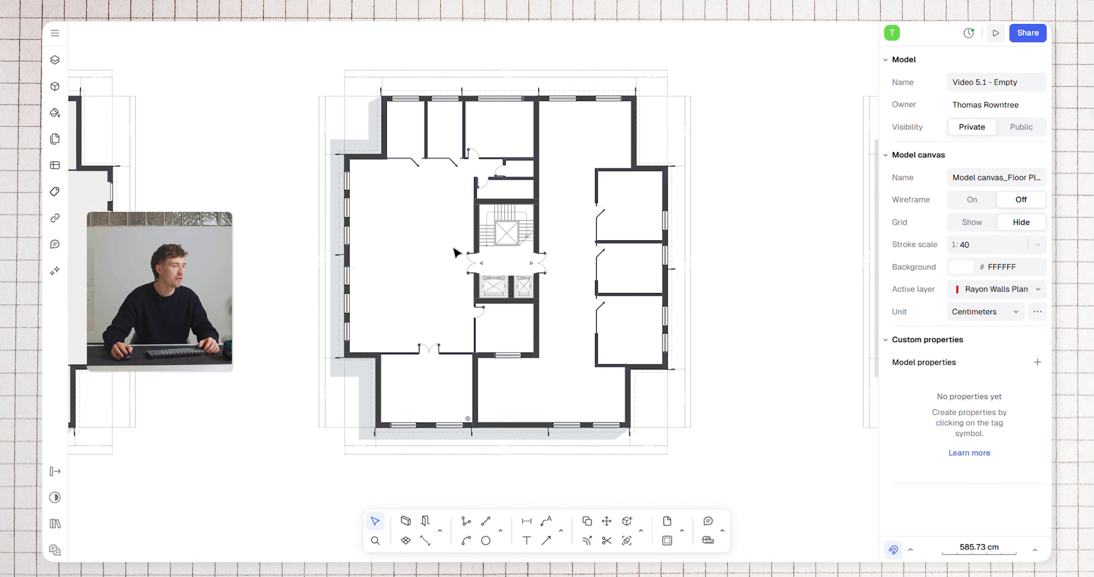
{"action": "scroll", "coordinate": [471, 243], "scroll_direction": "down", "scroll_amount": 2}
{"action": "middle_click_drag", "start_coordinate": [344, 170], "coordinate": [378, 170]}
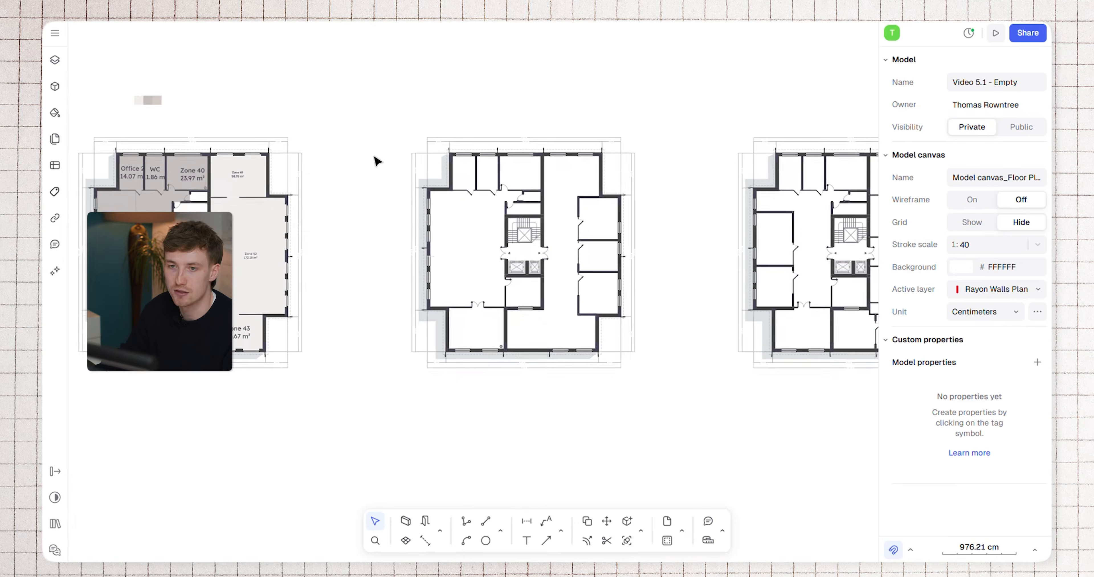
{"action": "middle_click_drag", "start_coordinate": [409, 210], "coordinate": [433, 231]}
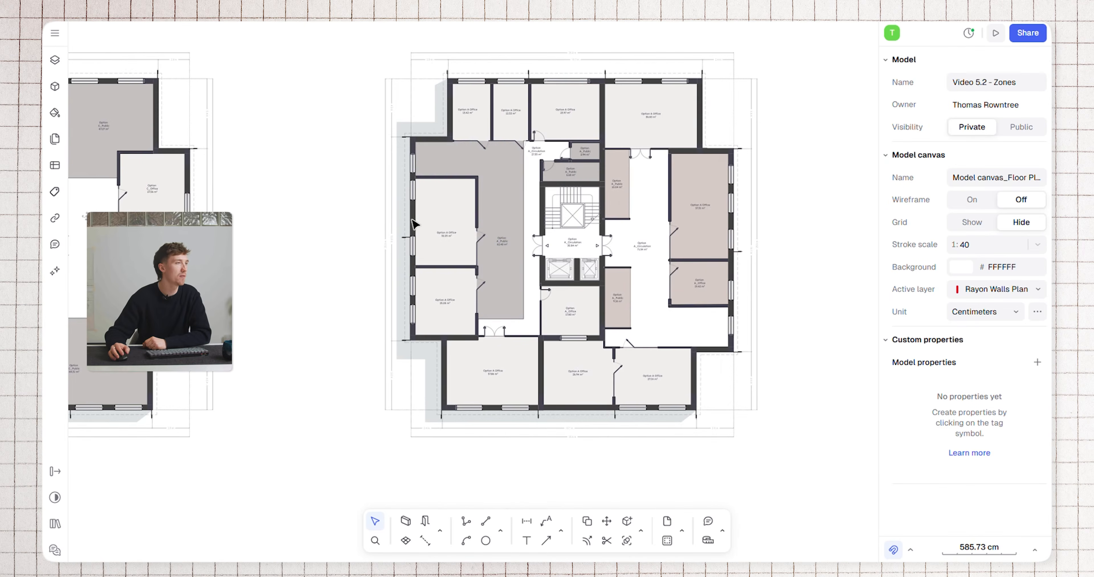
{"action": "scroll", "coordinate": [511, 204], "scroll_direction": "up", "scroll_amount": 3}
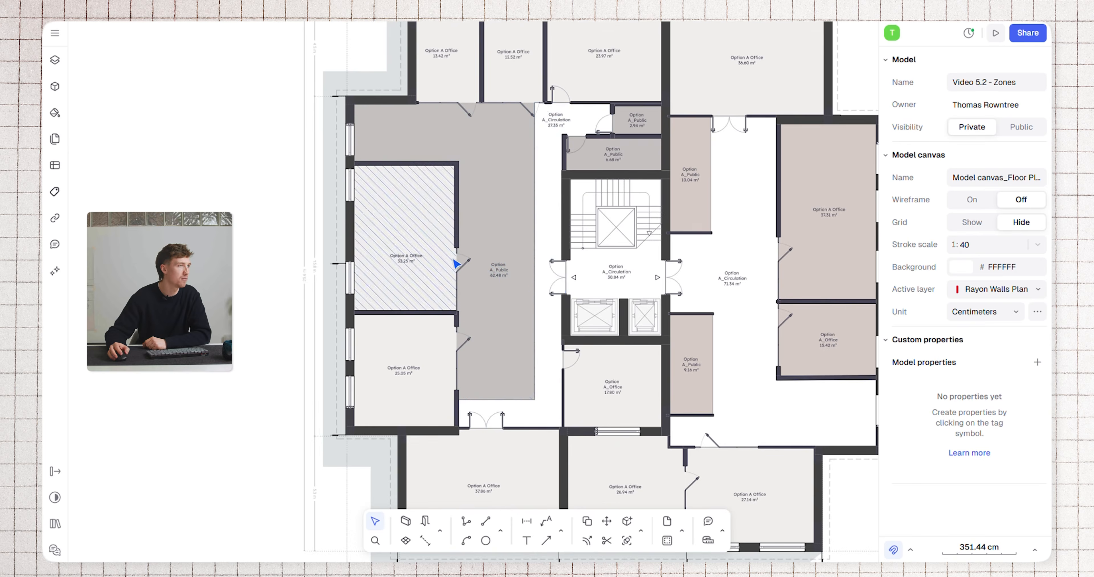
Examine the zone names, areas and colours in the finished Option A plan and compare the three layout options side by side
{"action": "scroll", "coordinate": [513, 295], "scroll_direction": "up", "scroll_amount": 3}
{"action": "scroll", "coordinate": [461, 204], "scroll_direction": "down", "scroll_amount": 1}
{"action": "middle_click_drag", "start_coordinate": [475, 215], "coordinate": [571, 255]}
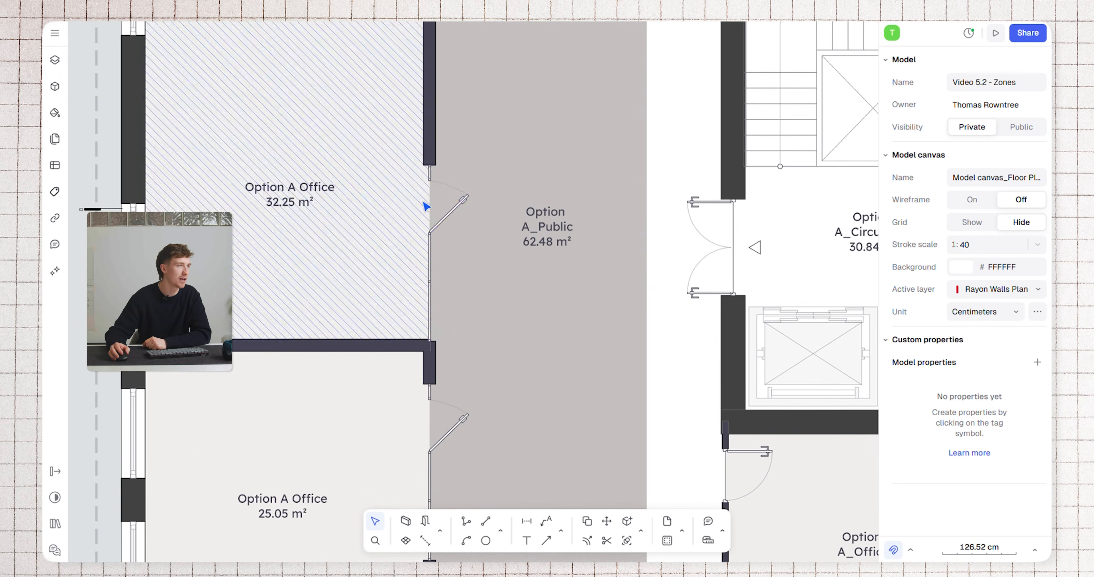
{"action": "middle_click_drag", "start_coordinate": [472, 252], "coordinate": [536, 276]}
{"action": "scroll", "coordinate": [494, 247], "scroll_direction": "down", "scroll_amount": 3}
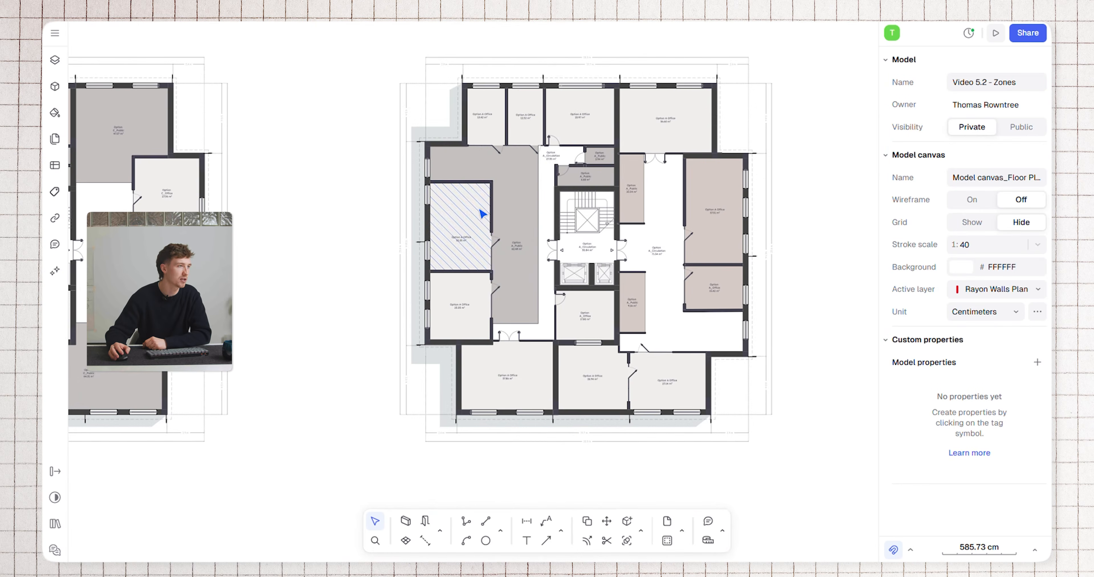
{"action": "scroll", "coordinate": [522, 183], "scroll_direction": "up", "scroll_amount": 2}
{"action": "middle_click_drag", "start_coordinate": [559, 331], "coordinate": [611, 209]}
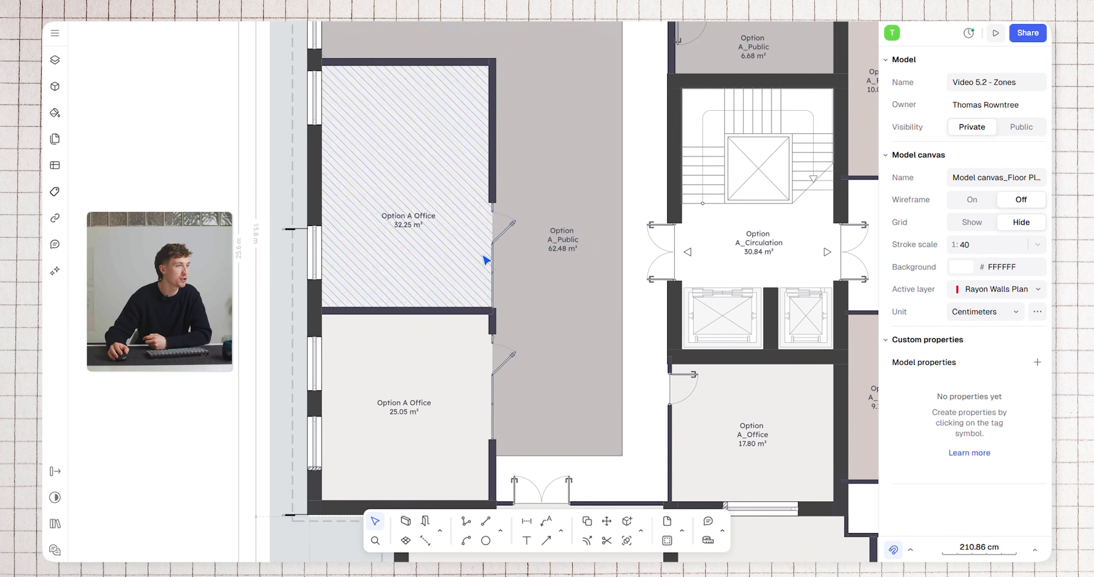
{"action": "scroll", "coordinate": [490, 256], "scroll_direction": "down", "scroll_amount": 1}
{"action": "middle_click_drag", "start_coordinate": [580, 257], "coordinate": [405, 289]}
{"action": "scroll", "coordinate": [679, 204], "scroll_direction": "up", "scroll_amount": 2}
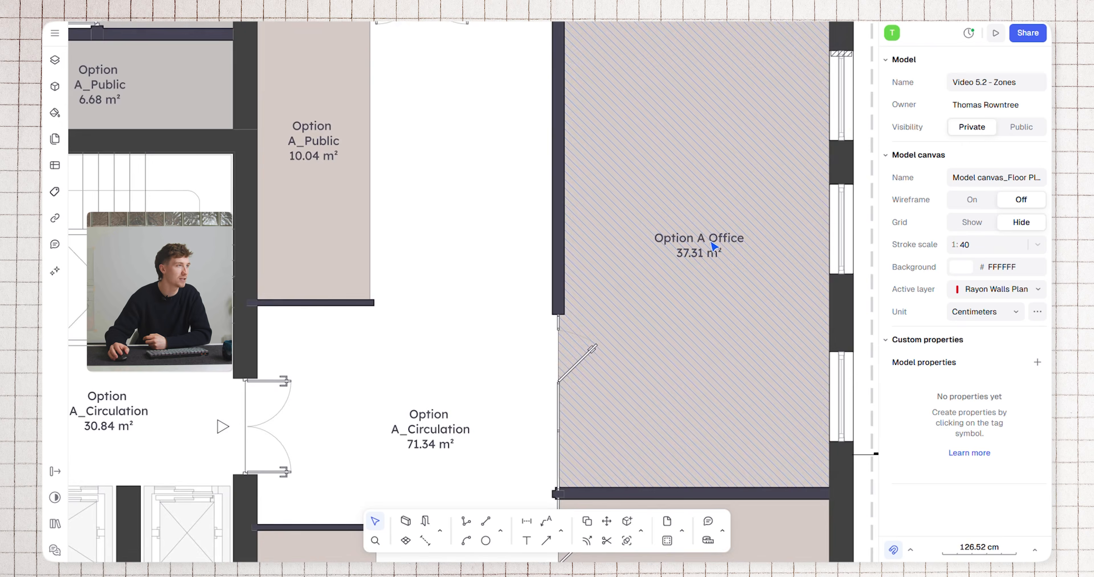
{"action": "scroll", "coordinate": [683, 191], "scroll_direction": "down", "scroll_amount": 3}
{"action": "scroll", "coordinate": [610, 154], "scroll_direction": "up", "scroll_amount": 2}
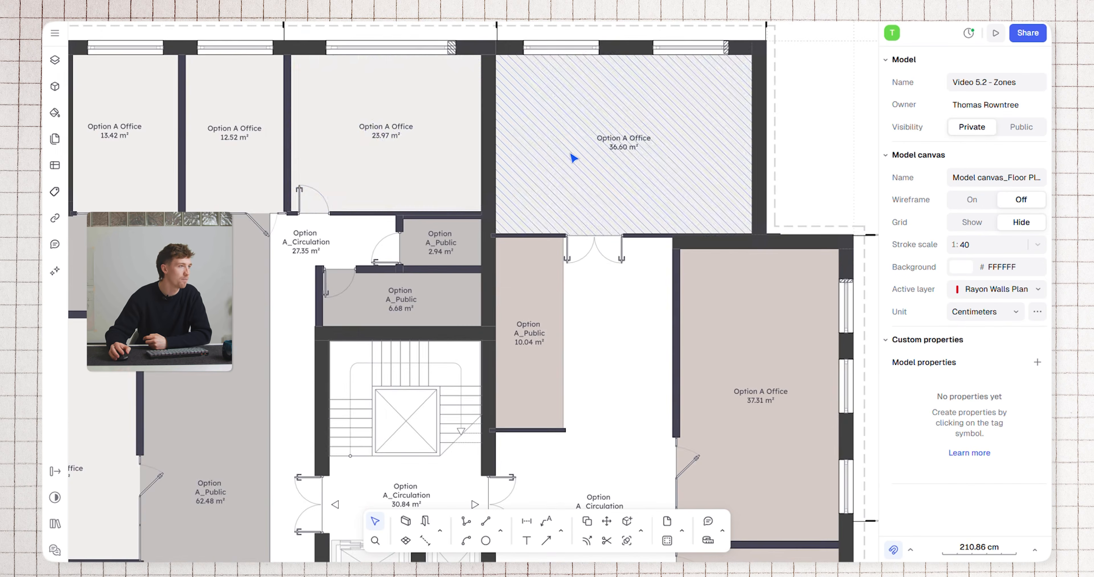
{"action": "middle_click_drag", "start_coordinate": [321, 268], "coordinate": [604, 184]}
{"action": "middle_click_drag", "start_coordinate": [296, 490], "coordinate": [489, 302]}
{"action": "scroll", "coordinate": [489, 302], "scroll_direction": "down", "scroll_amount": 3}
{"action": "middle_click_drag", "start_coordinate": [251, 300], "coordinate": [616, 279]}
{"action": "middle_click_drag", "start_coordinate": [318, 127], "coordinate": [447, 87]}
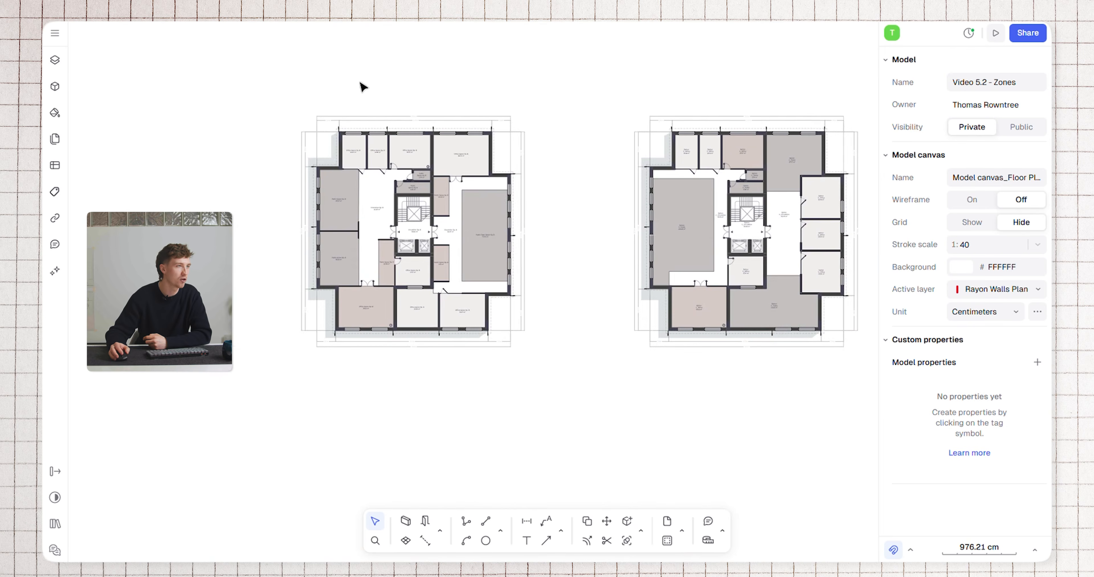
{"action": "middle_click_drag", "start_coordinate": [584, 312], "coordinate": [534, 261]}
{"action": "scroll", "coordinate": [535, 261], "scroll_direction": "down", "scroll_amount": 1}
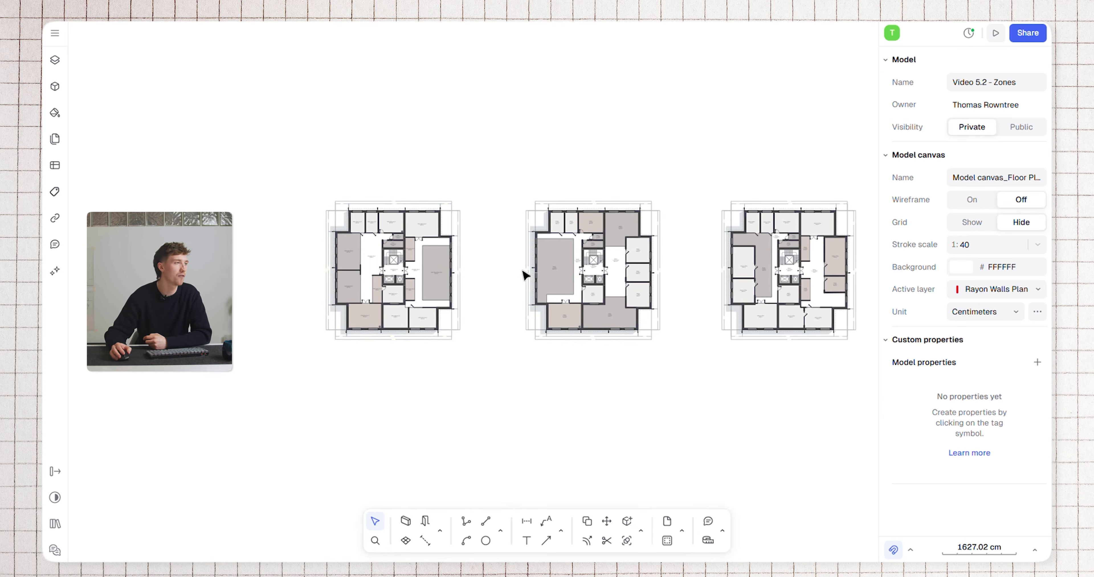
Create a new table for the Floor Plans model canvas
{"action": "scroll", "coordinate": [332, 259], "scroll_direction": "up", "scroll_amount": 2}
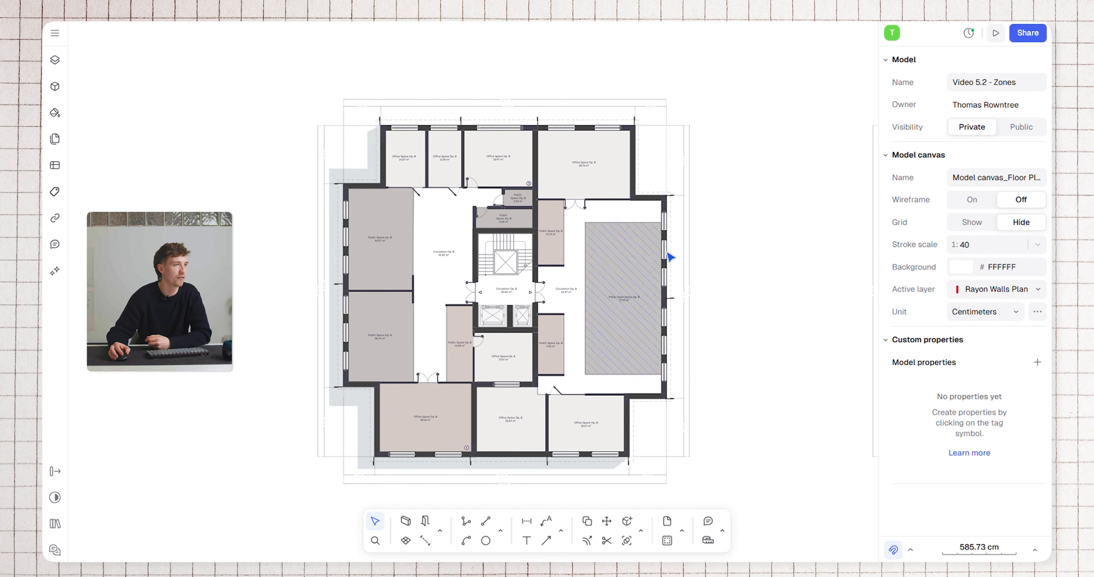
{"action": "middle_click_drag", "start_coordinate": [787, 257], "coordinate": [354, 245]}
{"action": "middle_click_drag", "start_coordinate": [642, 264], "coordinate": [348, 268]}
{"action": "mouse_move", "coordinate": [573, 275]}
{"action": "middle_mouse_down"}
{"action": "mouse_move", "coordinate": [352, 283]}
{"action": "mouse_move", "coordinate": [575, 284]}
{"action": "middle_mouse_up"}
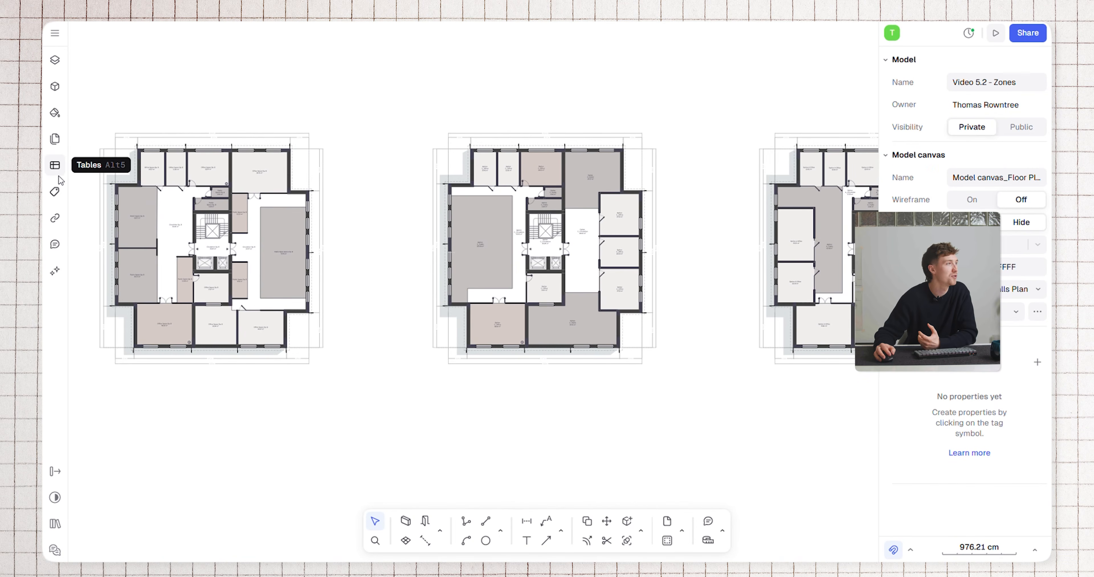
{"action": "left_click", "coordinate": [58, 170]}
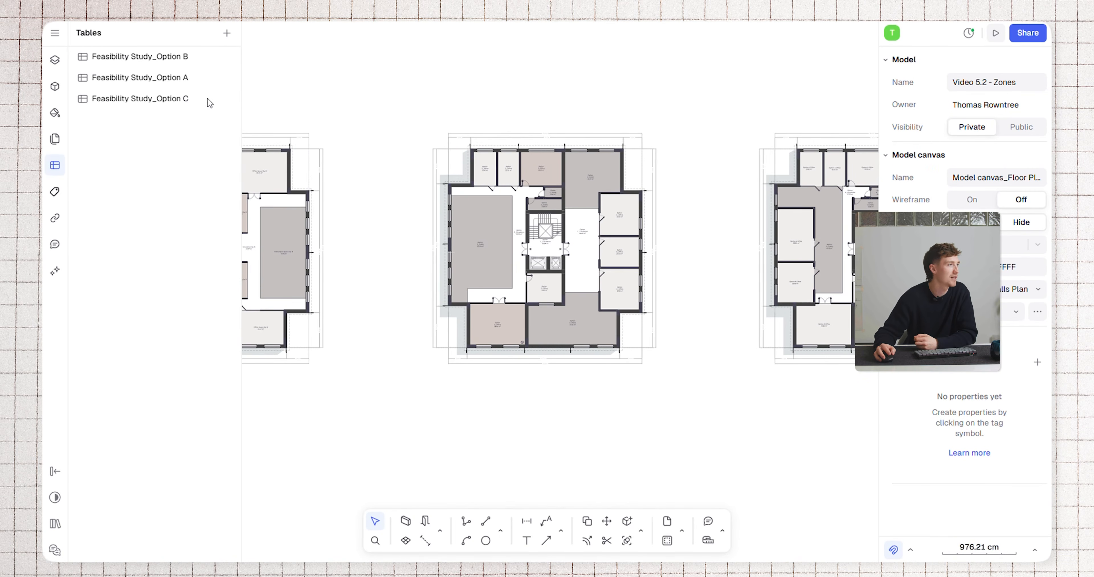
{"action": "left_click", "coordinate": [227, 37]}
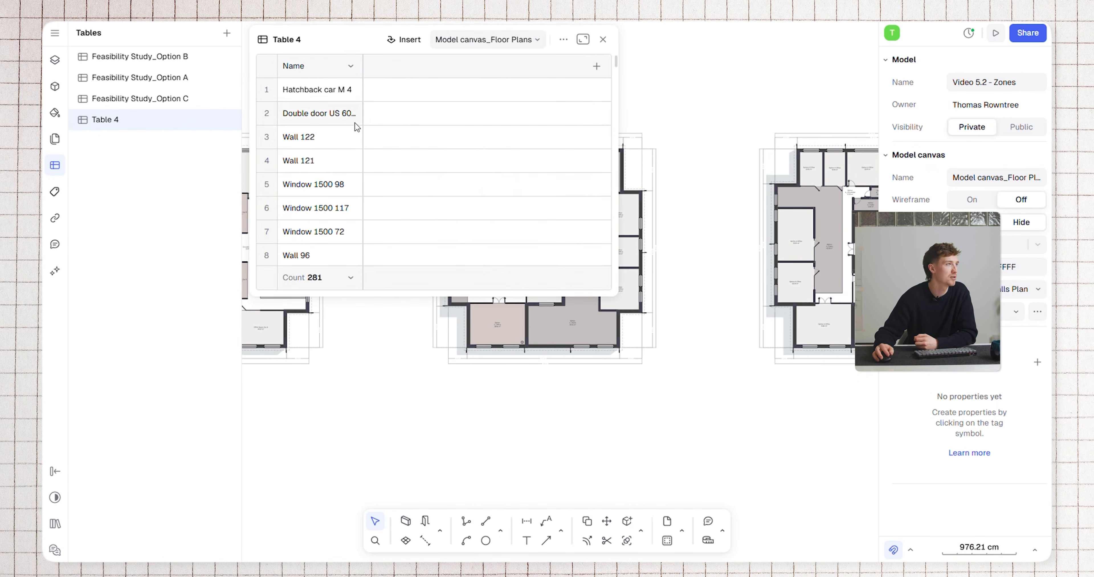
{"action": "scroll", "coordinate": [373, 180], "scroll_direction": "down", "scroll_amount": 5}
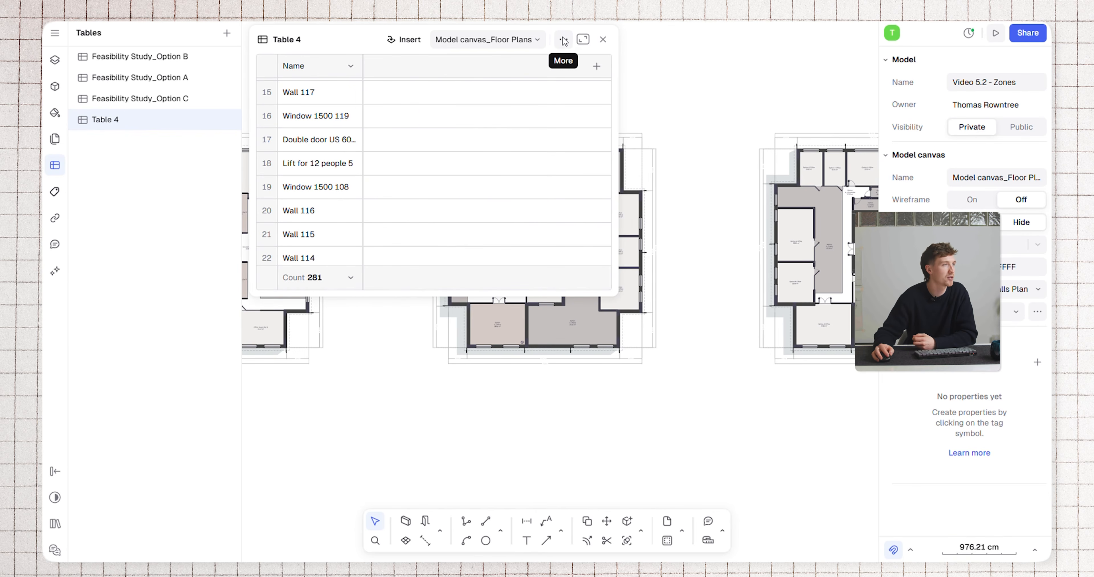
Restrict Table 4 to the Zone category by excluding the Wall and Block instance categories
{"action": "left_click", "coordinate": [564, 40]}
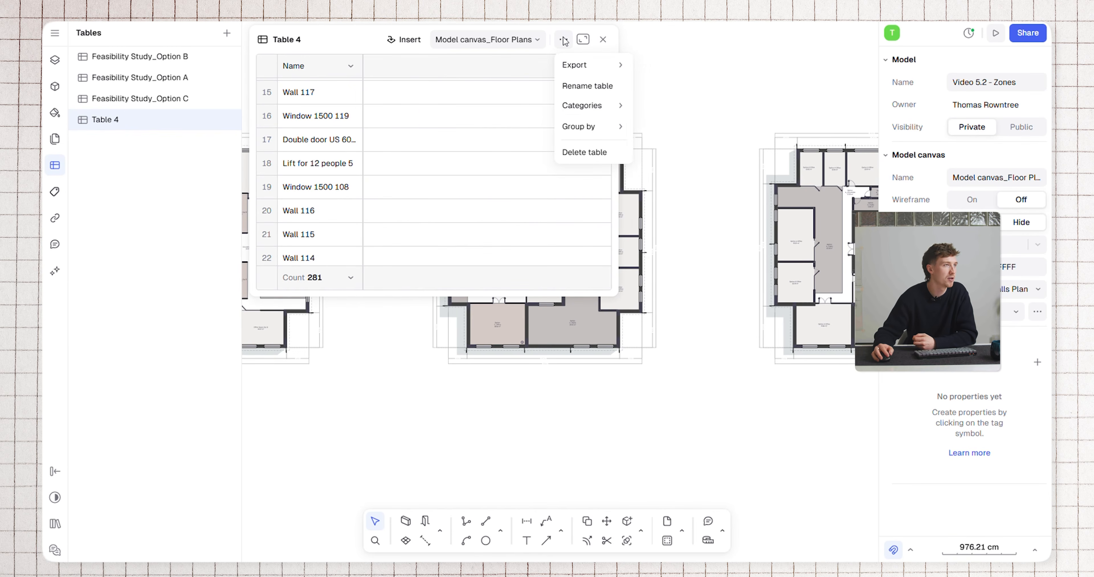
{"action": "mouse_move", "coordinate": [589, 104]}
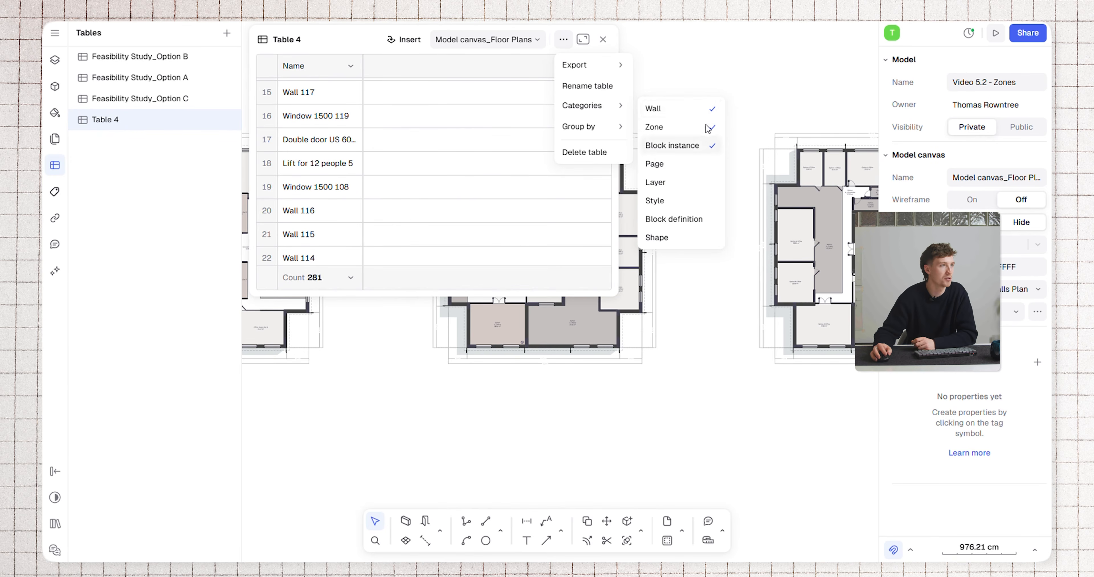
{"action": "left_click", "coordinate": [710, 111]}
{"action": "left_click", "coordinate": [711, 147]}
{"action": "left_click", "coordinate": [340, 46]}
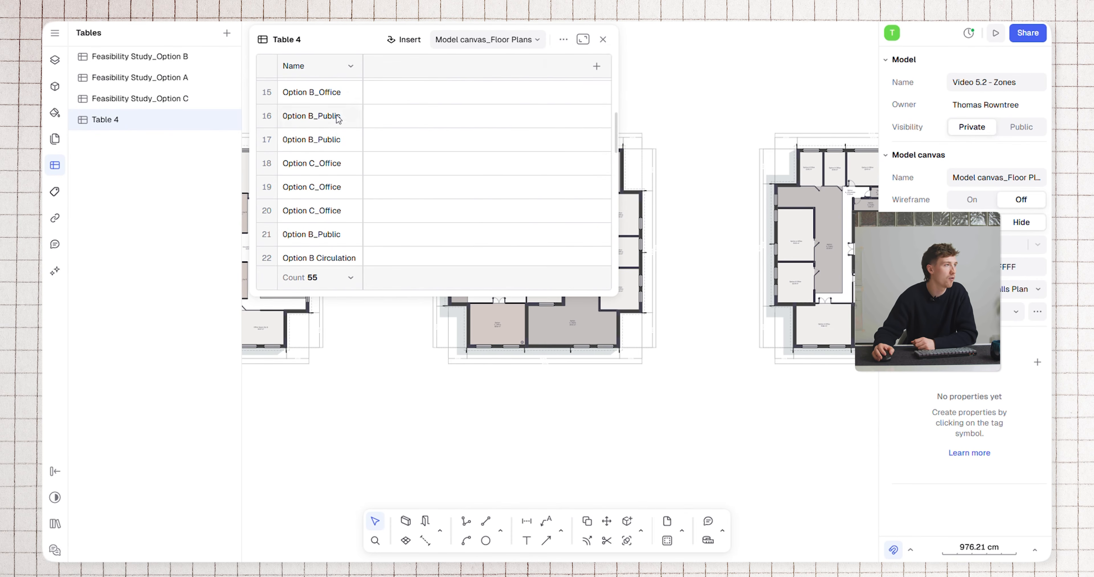
{"action": "scroll", "coordinate": [327, 169], "scroll_direction": "up", "scroll_amount": 7}
{"action": "scroll", "coordinate": [319, 141], "scroll_direction": "down", "scroll_amount": 15}
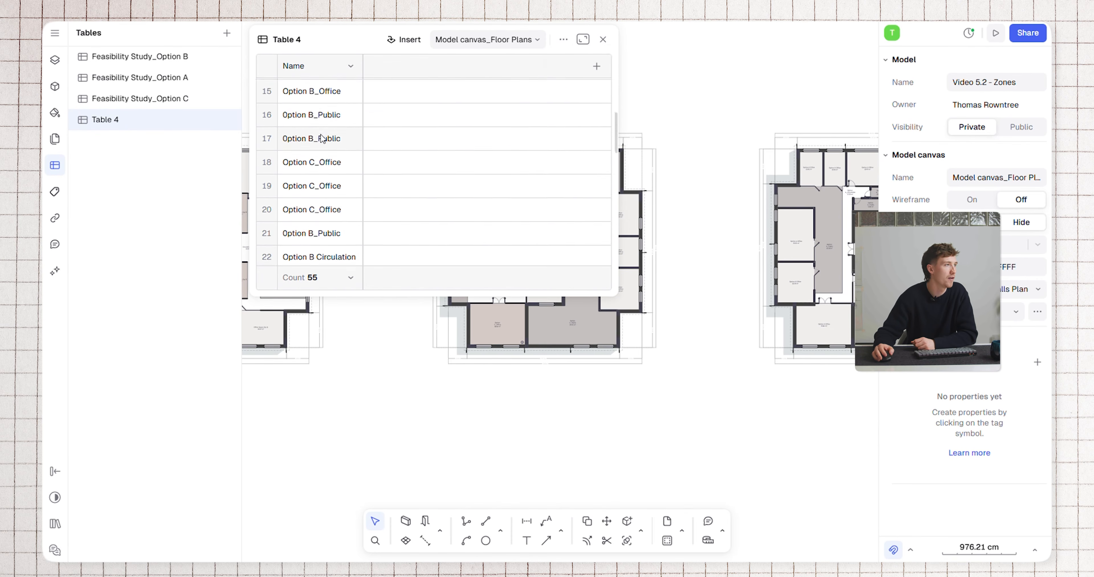
{"action": "scroll", "coordinate": [331, 193], "scroll_direction": "up", "scroll_amount": 9}
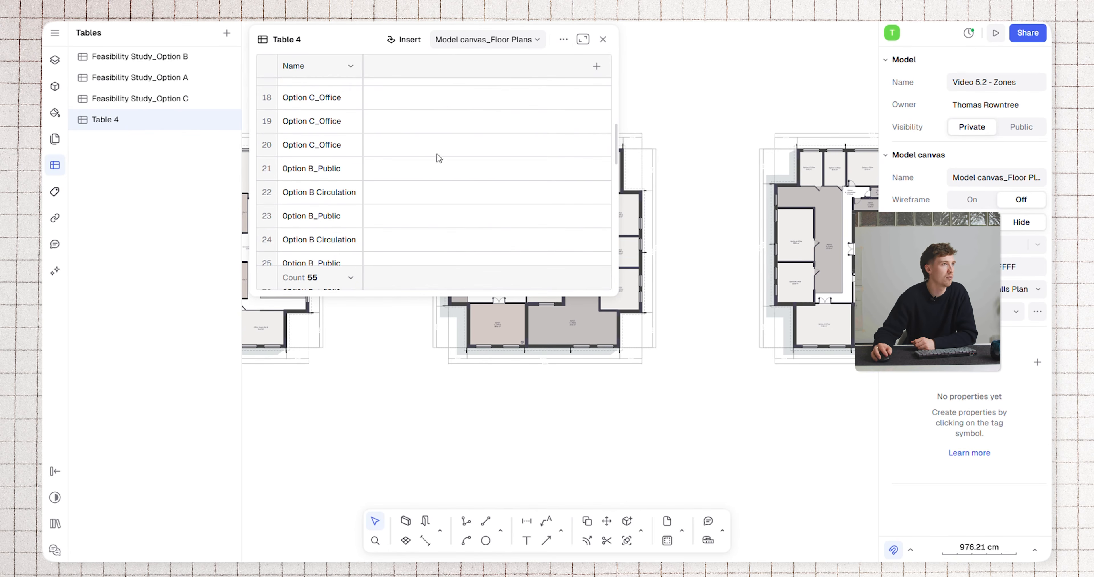
Expand Table 4 to full size and add an Area column for the listed zones
{"action": "left_click", "coordinate": [583, 39]}
{"action": "scroll", "coordinate": [425, 345], "scroll_direction": "down", "scroll_amount": 8}
{"action": "scroll", "coordinate": [432, 344], "scroll_direction": "up", "scroll_amount": 8}
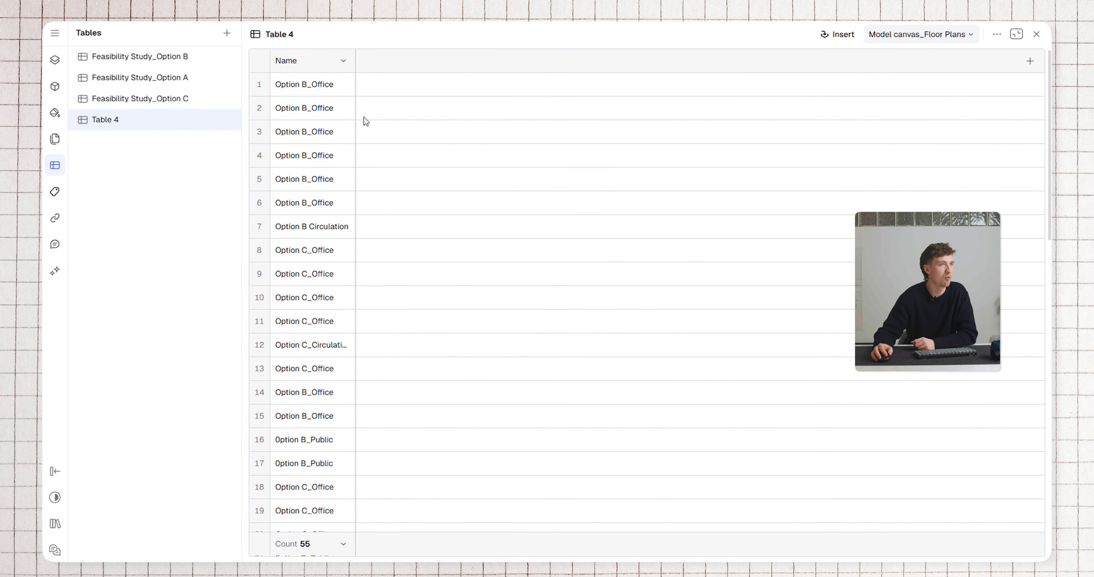
{"action": "left_click", "coordinate": [1030, 62]}
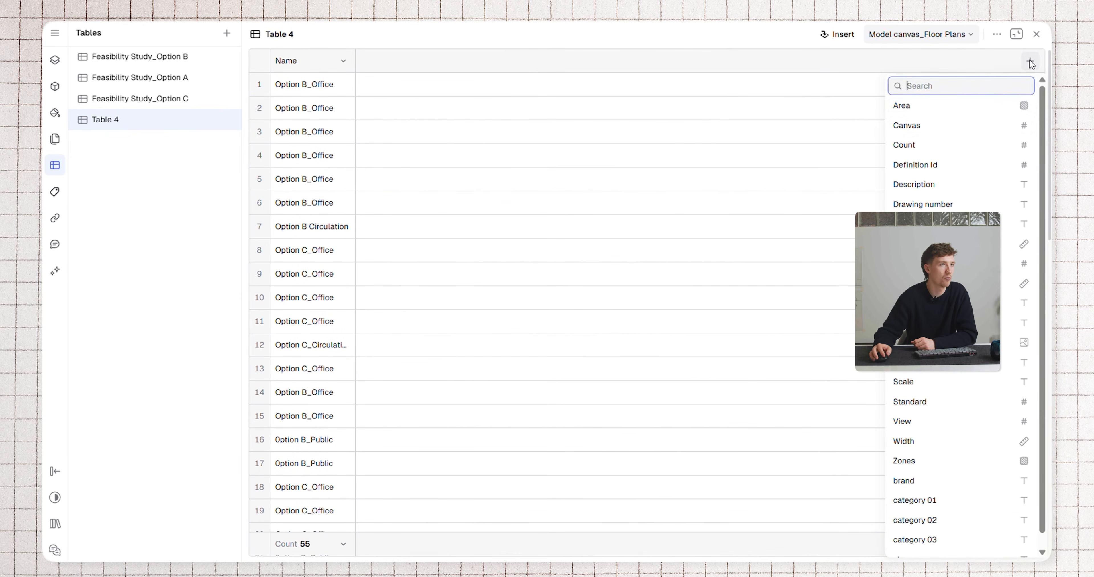
{"action": "left_click", "coordinate": [979, 106]}
{"action": "scroll", "coordinate": [400, 358], "scroll_direction": "down", "scroll_amount": 10}
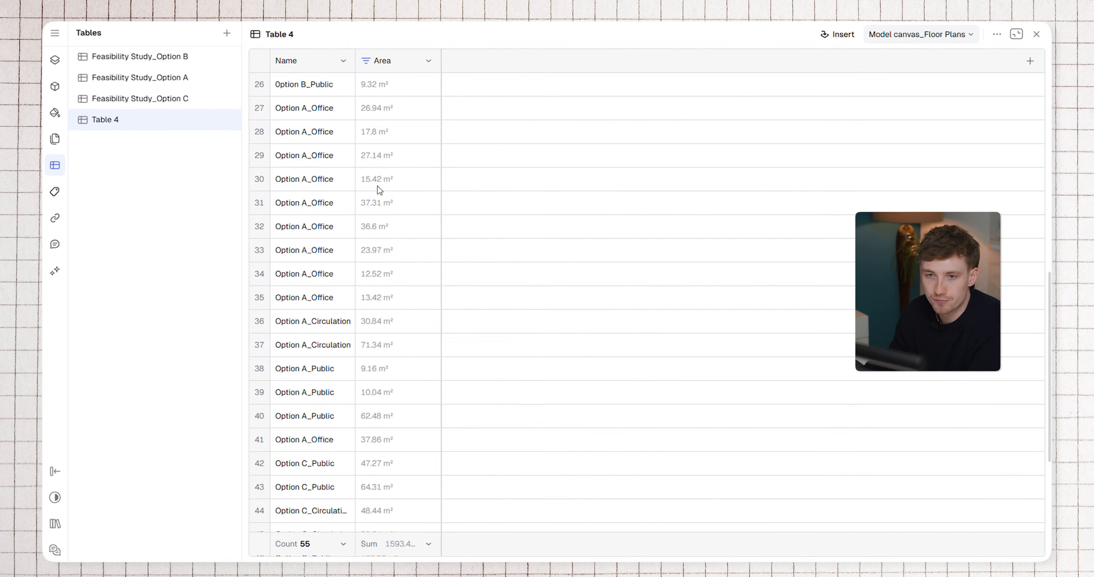
{"action": "scroll", "coordinate": [352, 330], "scroll_direction": "down", "scroll_amount": 5}
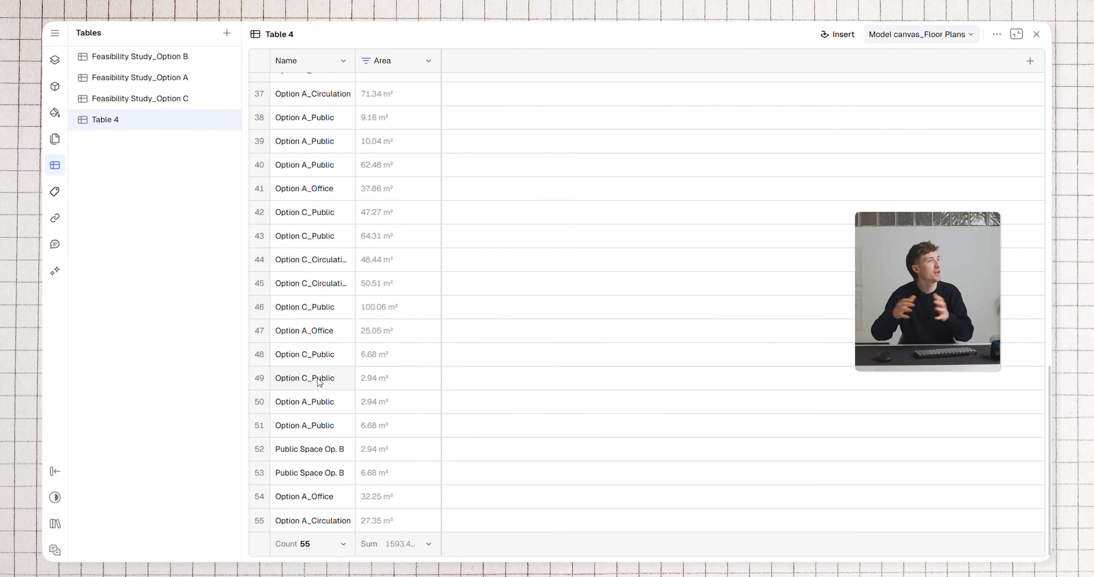
Filter the table's Name column to entries that include "Option A"
{"action": "left_click", "coordinate": [342, 61]}
{"action": "left_click", "coordinate": [322, 129]}
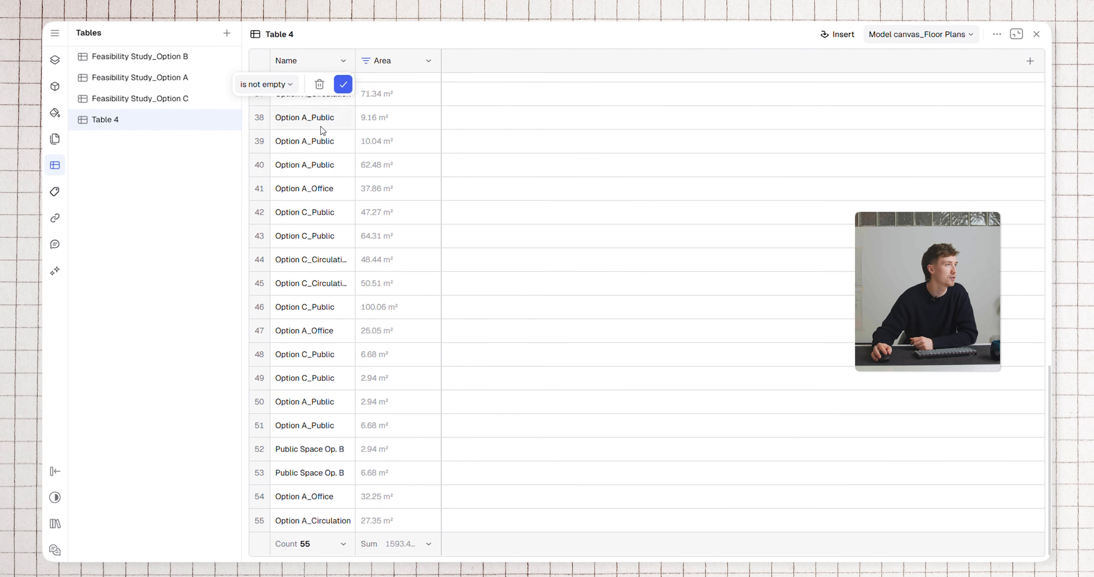
{"action": "left_click", "coordinate": [287, 84]}
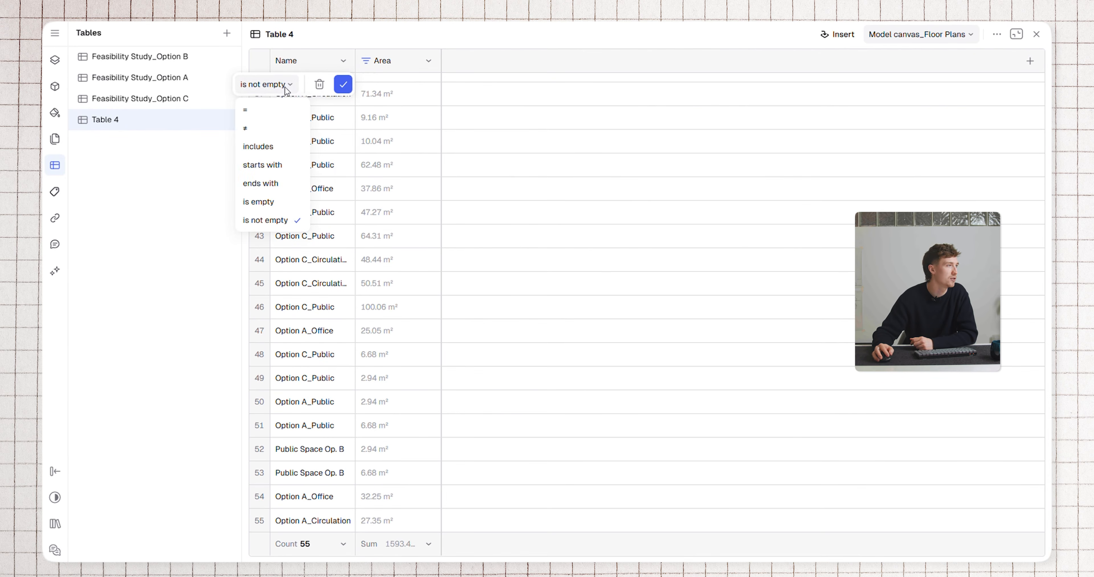
{"action": "left_click", "coordinate": [279, 147]}
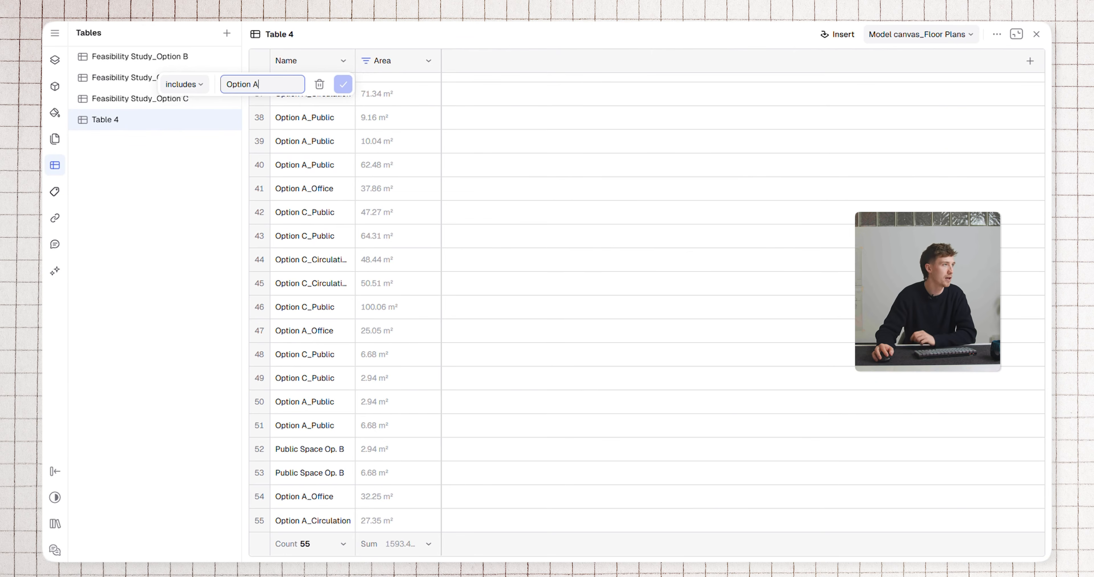
{"action": "left_click", "coordinate": [343, 85]}
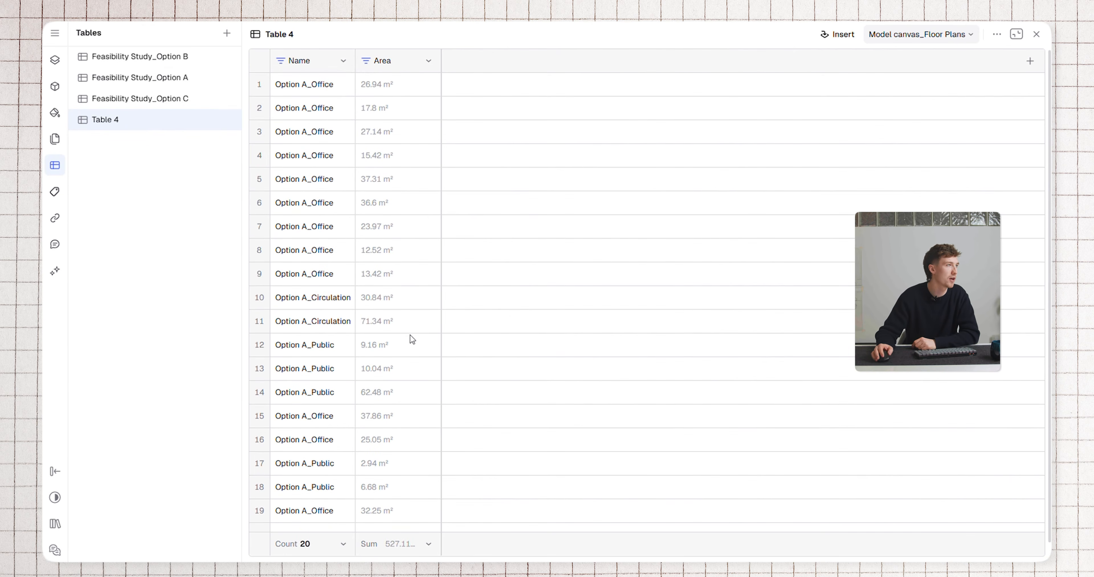
{"action": "scroll", "coordinate": [358, 393], "scroll_direction": "down", "scroll_amount": 1}
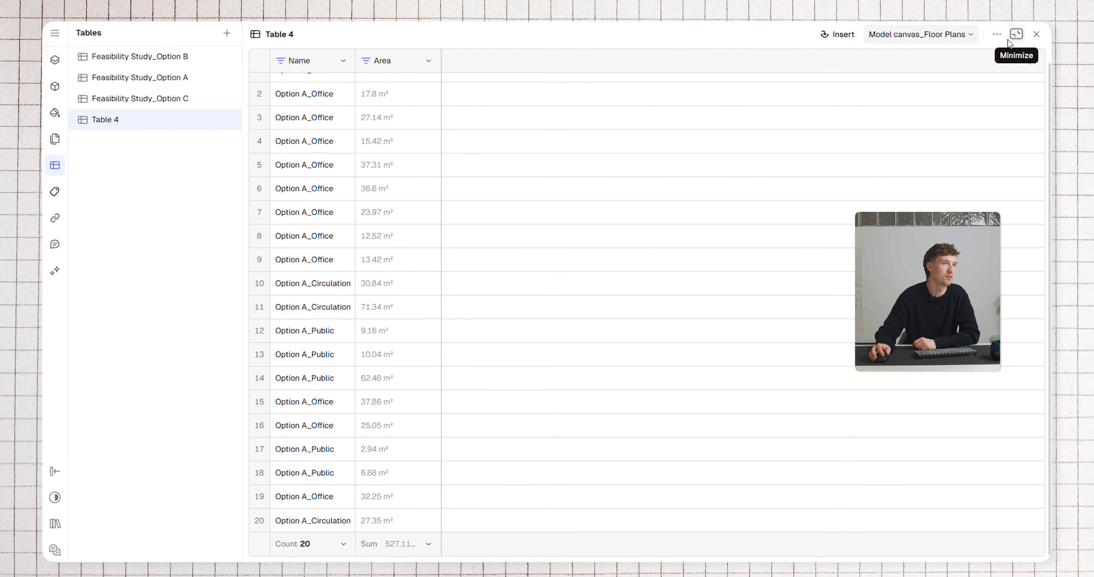
{"action": "left_click", "coordinate": [997, 36]}
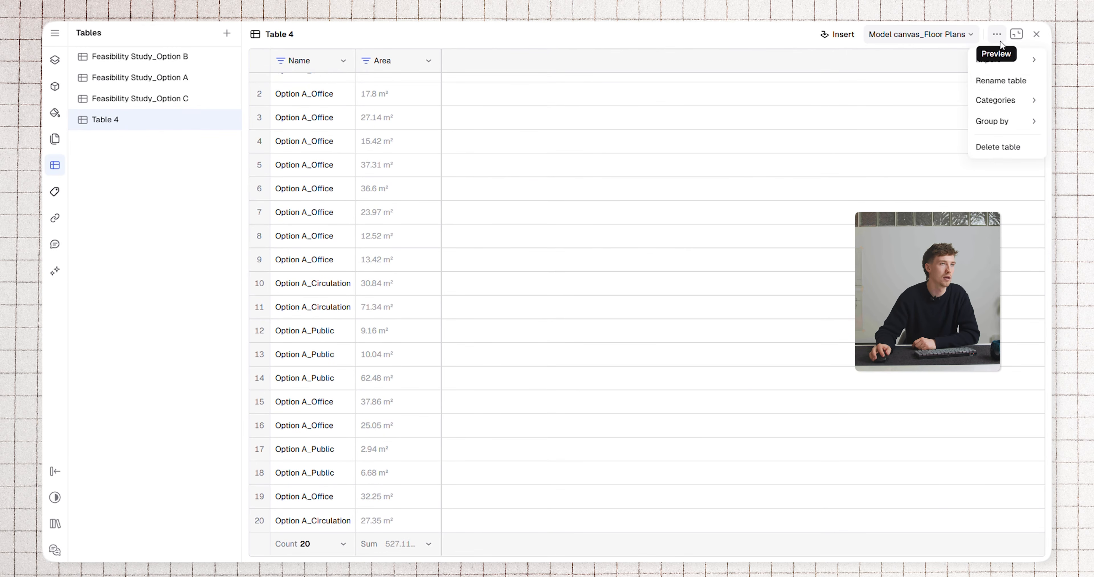
{"action": "mouse_move", "coordinate": [1023, 67]}
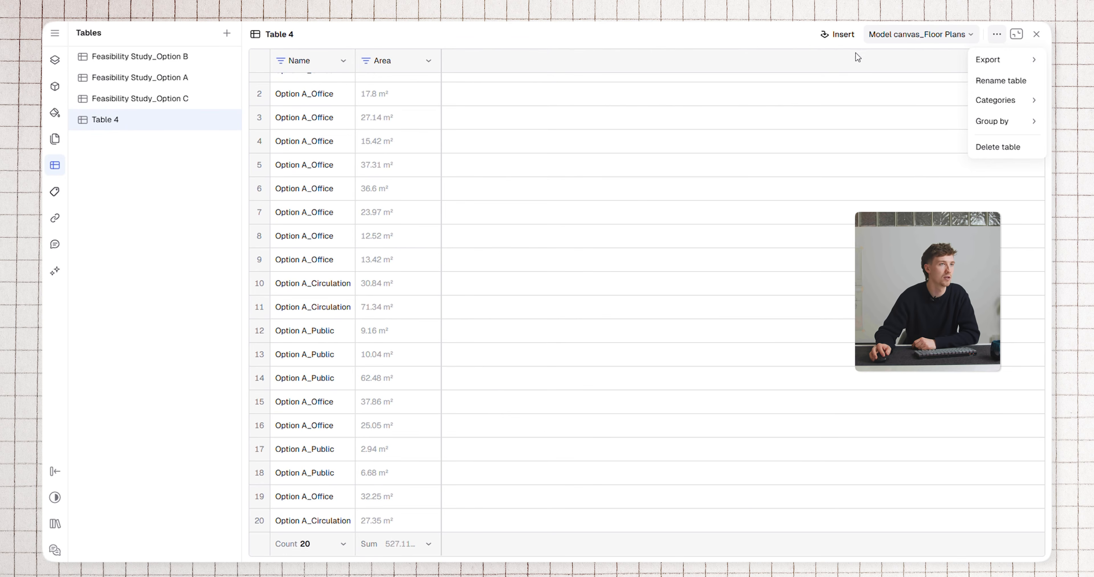
{"action": "left_click", "coordinate": [997, 34]}
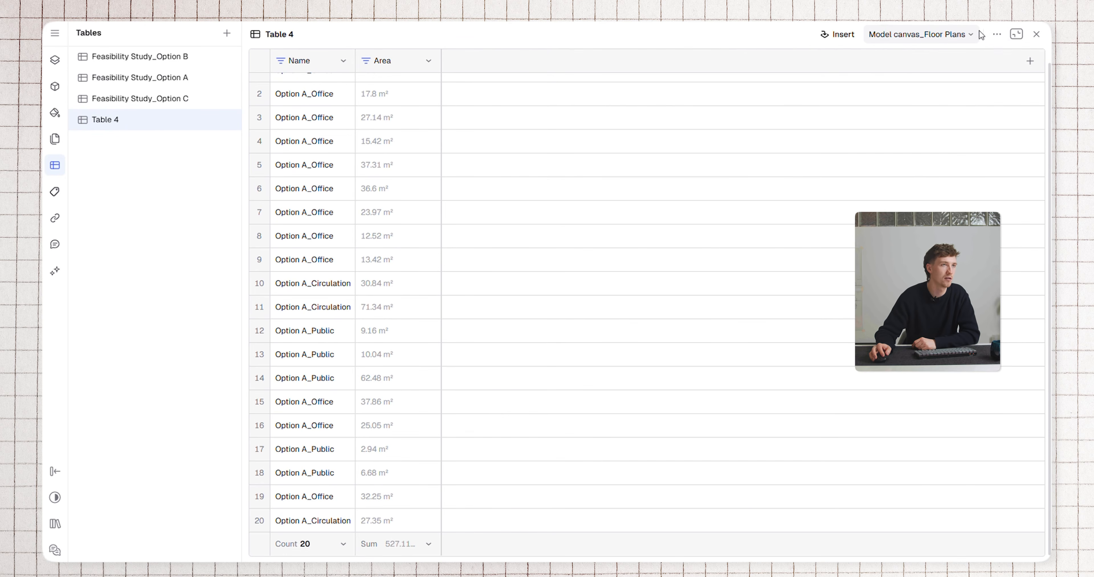
Minimize Table 4 and insert it on the canvas just left of the first floor plan
{"action": "left_click", "coordinate": [1016, 34]}
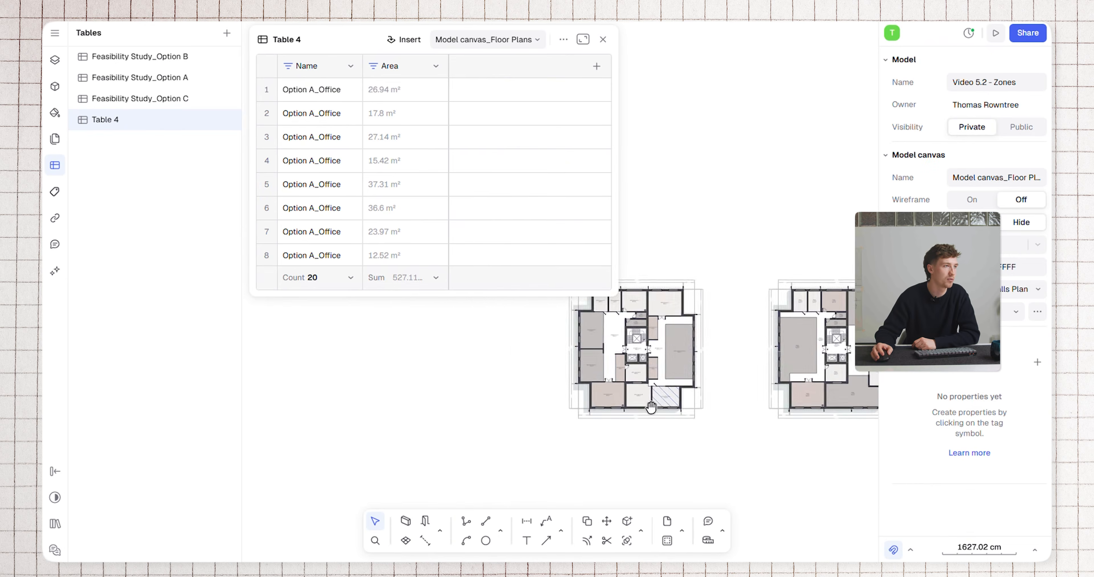
{"action": "scroll", "coordinate": [656, 398], "scroll_direction": "up", "scroll_amount": 3}
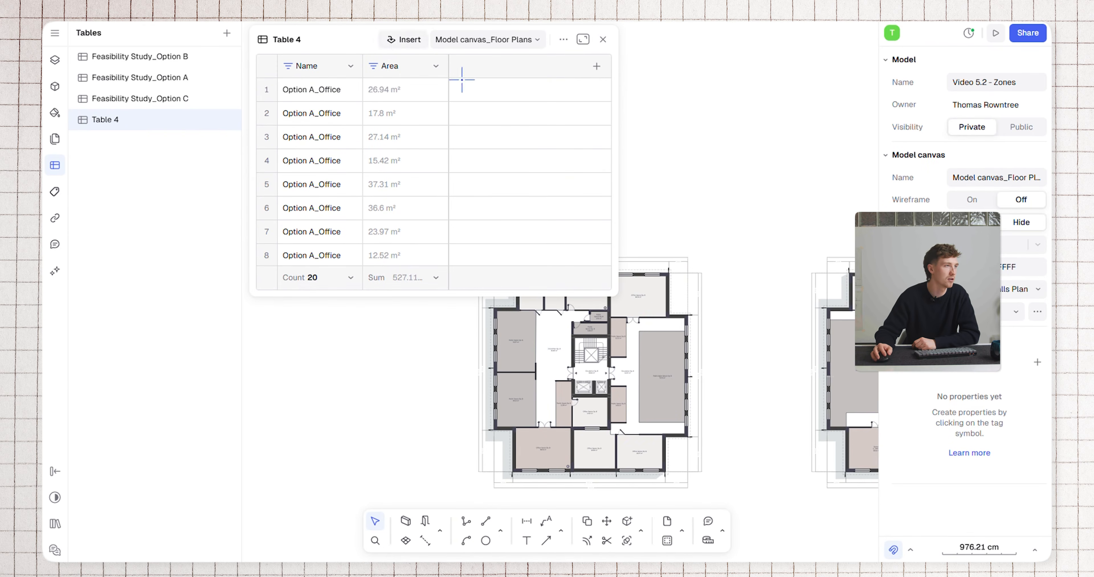
{"action": "left_click", "coordinate": [397, 231]}
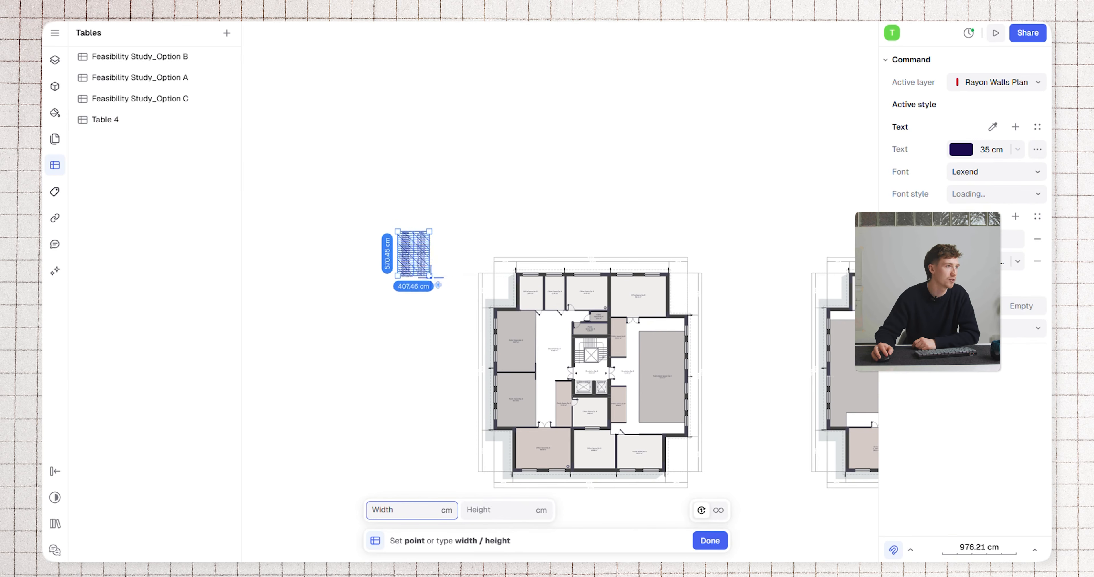
{"action": "left_click", "coordinate": [448, 297]}
{"action": "scroll", "coordinate": [431, 284], "scroll_direction": "up", "scroll_amount": 6}
{"action": "left_click_drag", "start_coordinate": [433, 162], "coordinate": [461, 283]}
{"action": "left_click", "coordinate": [541, 242]}
{"action": "middle_click_drag", "start_coordinate": [535, 224], "coordinate": [537, 99]}
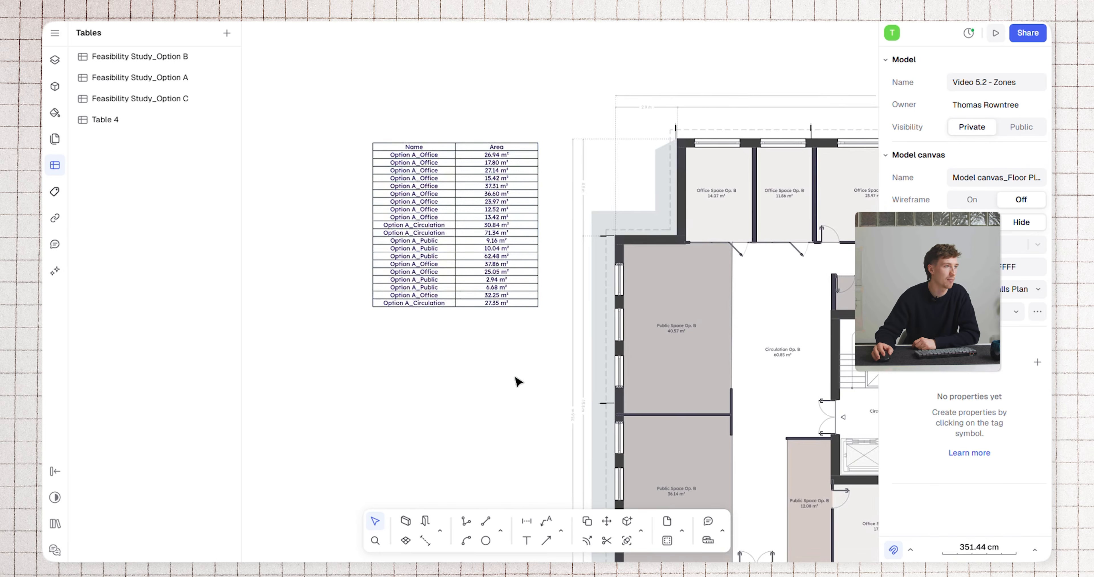
Create another table for the Floor Plans canvas and add an Area column to it
{"action": "scroll", "coordinate": [520, 378], "scroll_direction": "down", "scroll_amount": 4}
{"action": "middle_click_drag", "start_coordinate": [520, 377], "coordinate": [358, 224]}
{"action": "scroll", "coordinate": [462, 239], "scroll_direction": "down", "scroll_amount": 1}
{"action": "middle_click_drag", "start_coordinate": [759, 210], "coordinate": [442, 231]}
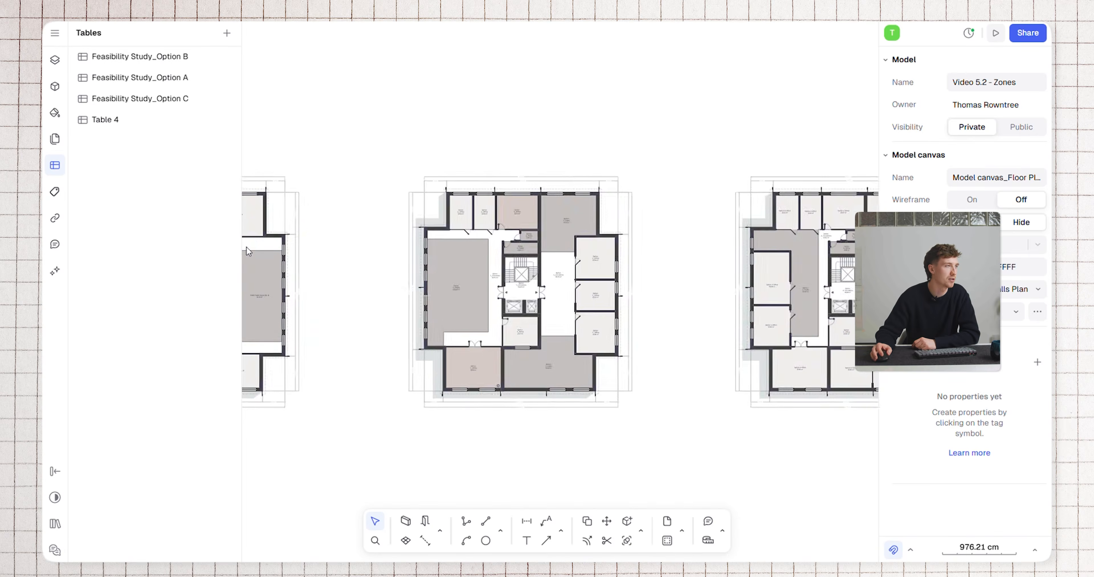
{"action": "scroll", "coordinate": [442, 231], "scroll_direction": "down", "scroll_amount": 1}
{"action": "left_click", "coordinate": [226, 33]}
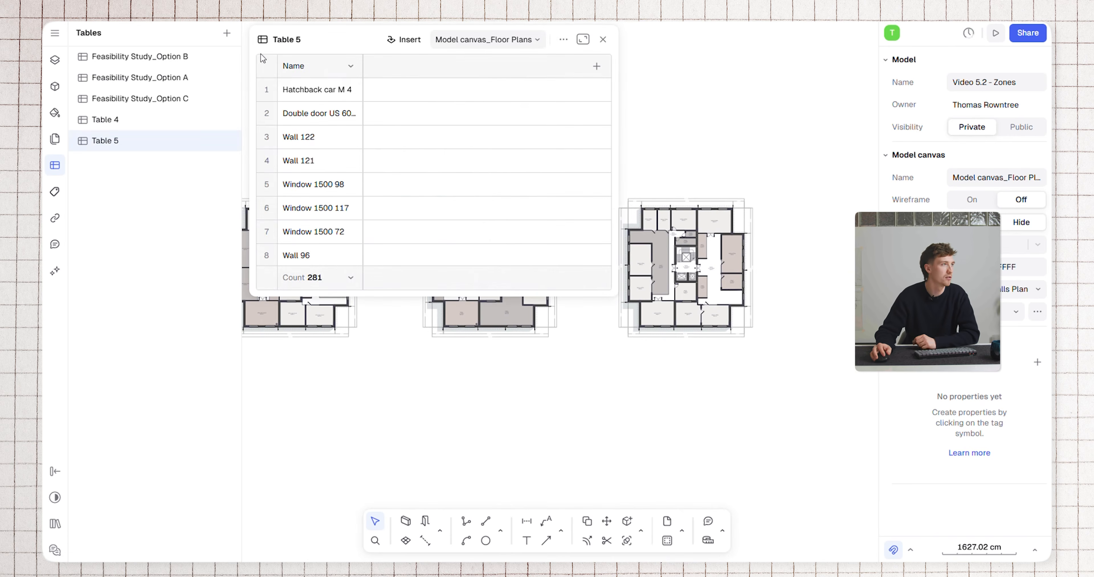
{"action": "left_click", "coordinate": [596, 67]}
{"action": "left_click", "coordinate": [633, 111]}
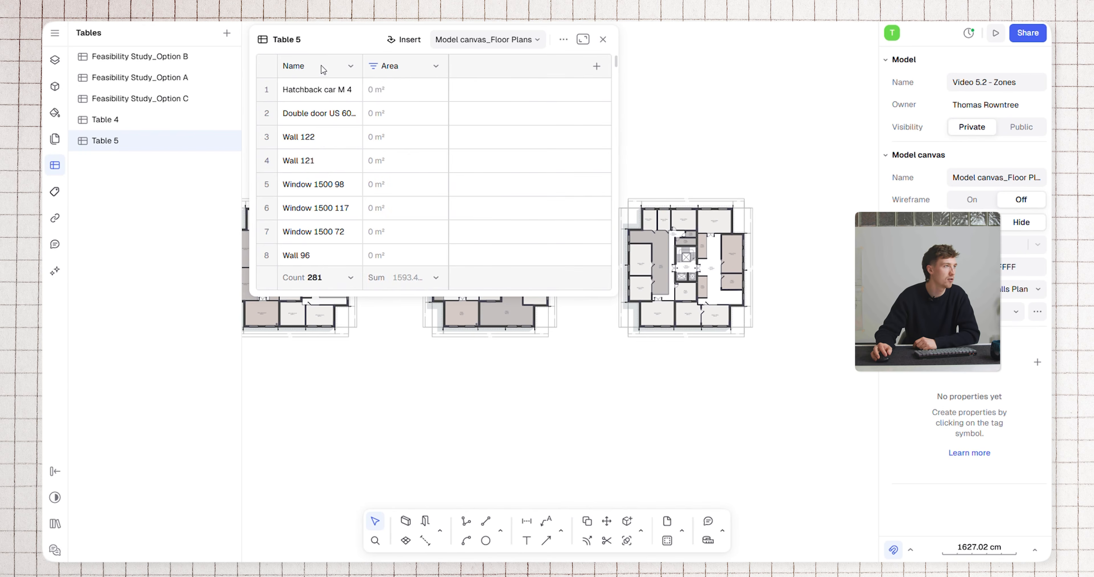
Filter Table 5's Name column to entries that include "Option B"
{"action": "left_click", "coordinate": [351, 66]}
{"action": "left_click", "coordinate": [354, 135]}
{"action": "left_click", "coordinate": [279, 91]}
{"action": "left_click", "coordinate": [272, 152]}
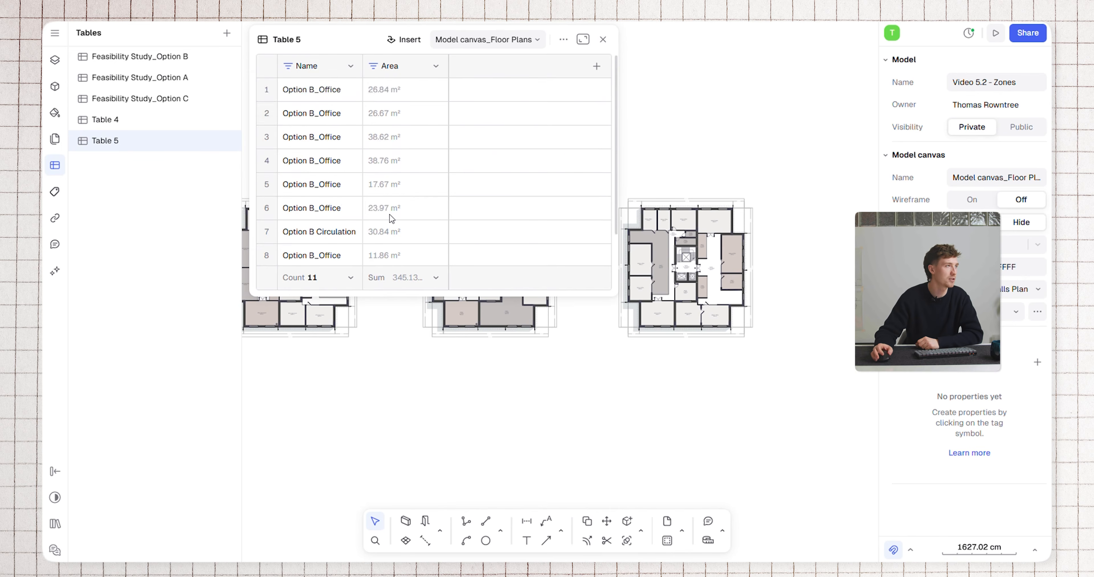
{"action": "scroll", "coordinate": [388, 216], "scroll_direction": "down", "scroll_amount": 2}
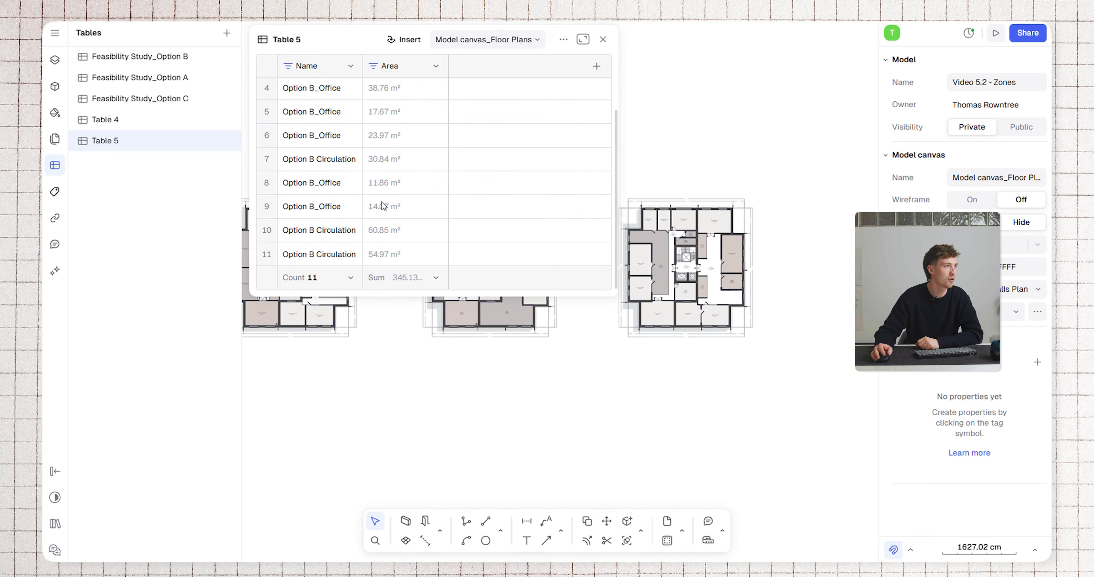
Insert Table 5 on the canvas between the first and second floor plans and deselect it
{"action": "left_click", "coordinate": [403, 39]}
{"action": "scroll", "coordinate": [373, 229], "scroll_direction": "up", "scroll_amount": 5}
{"action": "left_click", "coordinate": [389, 172]}
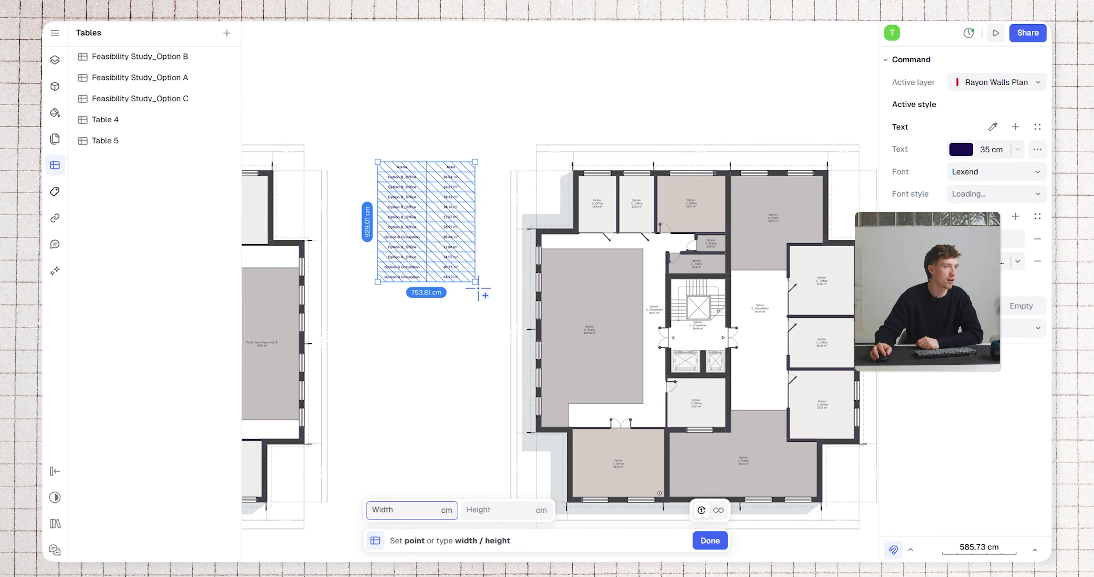
{"action": "left_click", "coordinate": [488, 302]}
{"action": "scroll", "coordinate": [446, 221], "scroll_direction": "down", "scroll_amount": 5}
{"action": "middle_click_drag", "start_coordinate": [445, 222], "coordinate": [514, 219]}
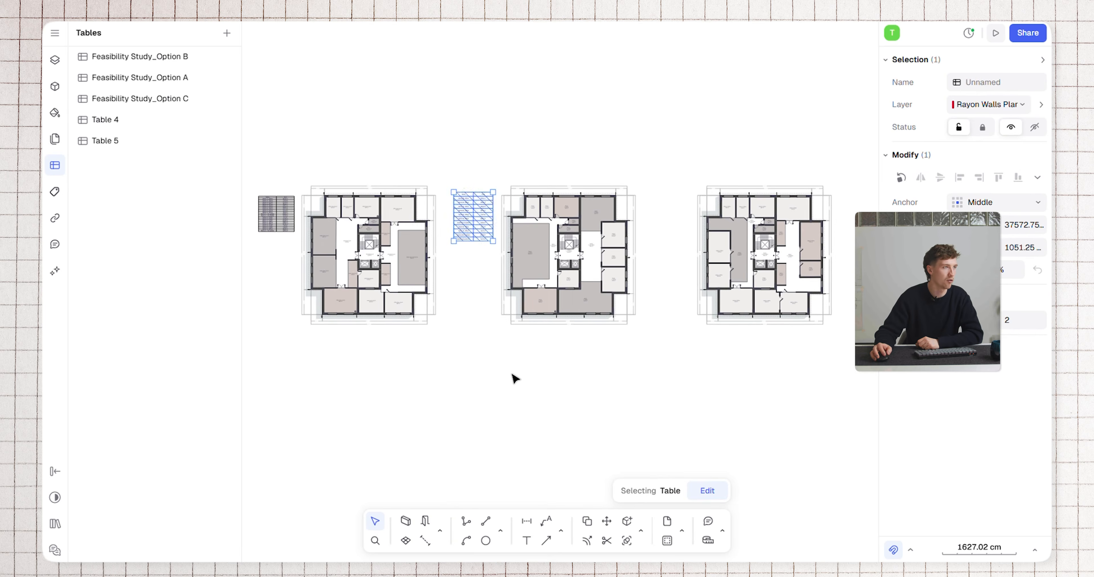
{"action": "left_click", "coordinate": [518, 366]}
{"action": "middle_click_drag", "start_coordinate": [467, 367], "coordinate": [485, 359]}
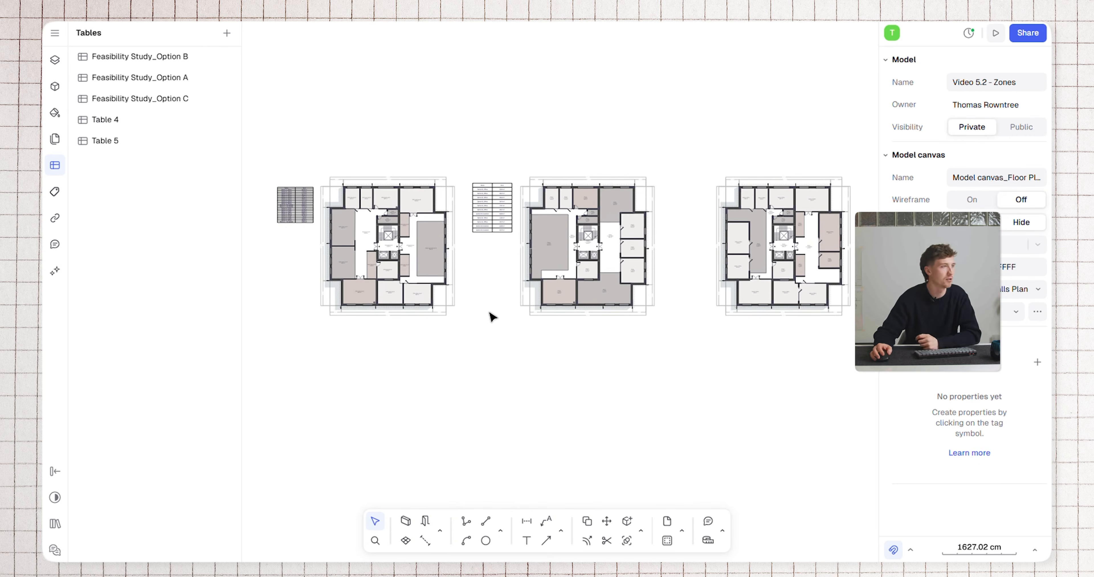
Enlarge the inserted Option A area table beside the first floor plan to about 1008 × 999 cm
{"action": "left_click", "coordinate": [493, 208]}
{"action": "scroll", "coordinate": [493, 199], "scroll_direction": "up", "scroll_amount": 5}
{"action": "left_click_drag", "start_coordinate": [349, 367], "coordinate": [252, 446]}
{"action": "scroll", "coordinate": [476, 315], "scroll_direction": "left", "scroll_amount": 3}
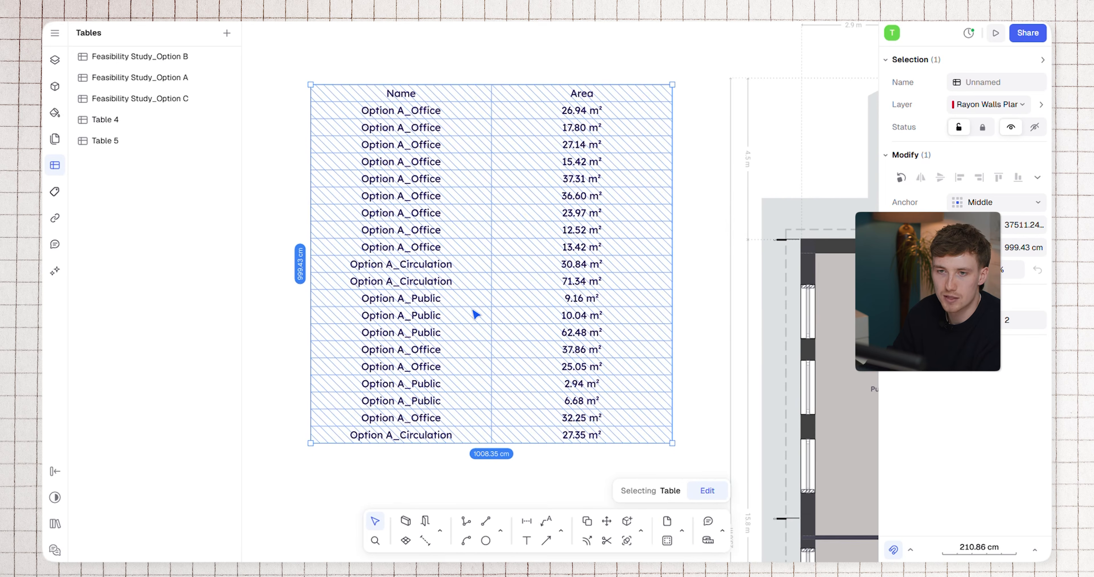
Set the text of the Option A area table's header row to the Geist font in Bold
{"action": "left_click", "coordinate": [503, 67]}
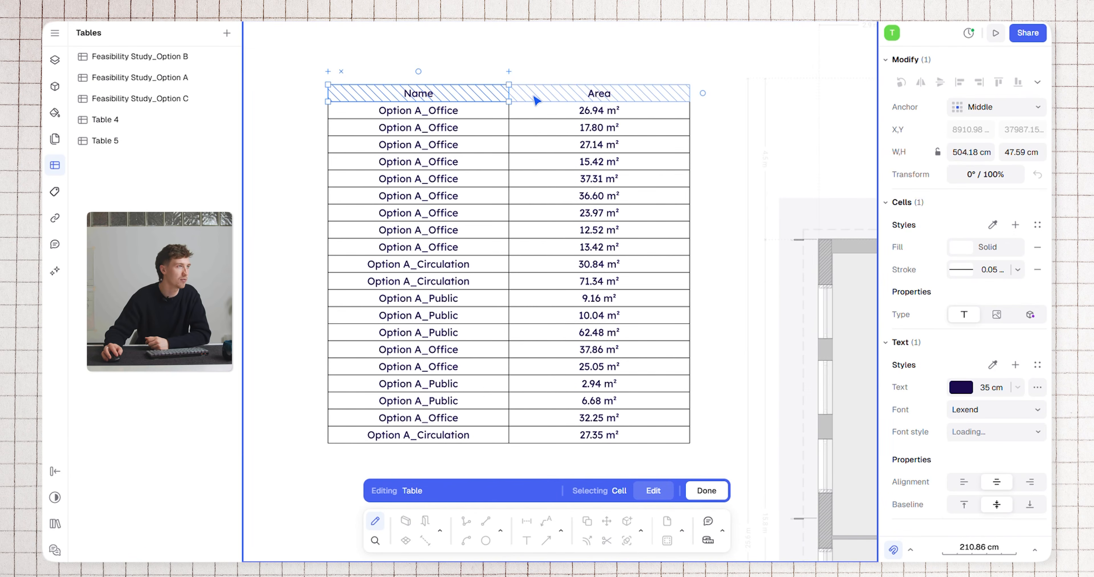
{"action": "left_click", "coordinate": [536, 98], "text": "shift"}
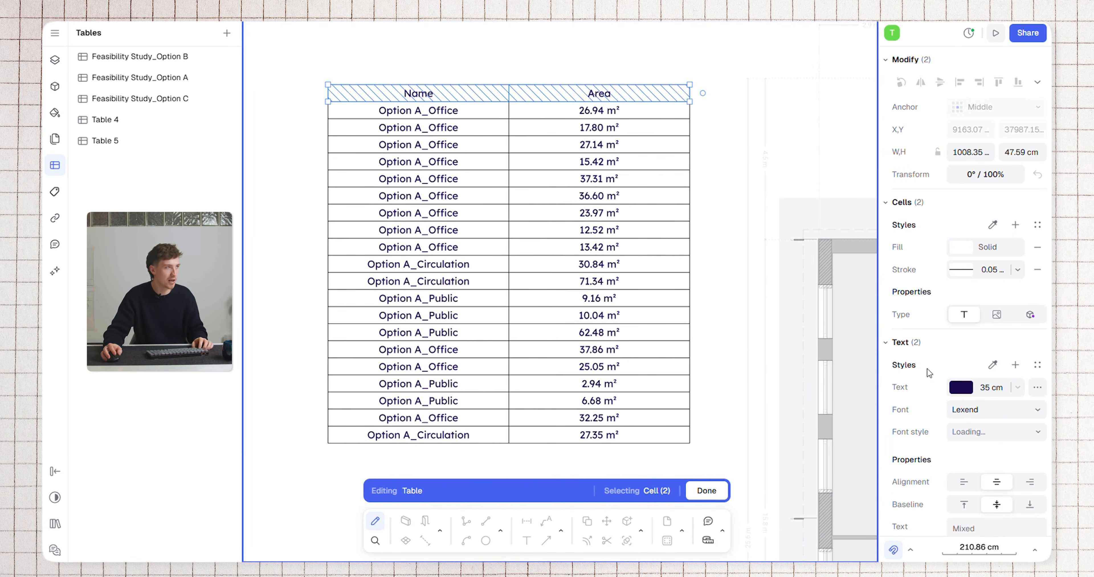
{"action": "left_click", "coordinate": [977, 409]}
{"action": "left_click", "coordinate": [760, 441]}
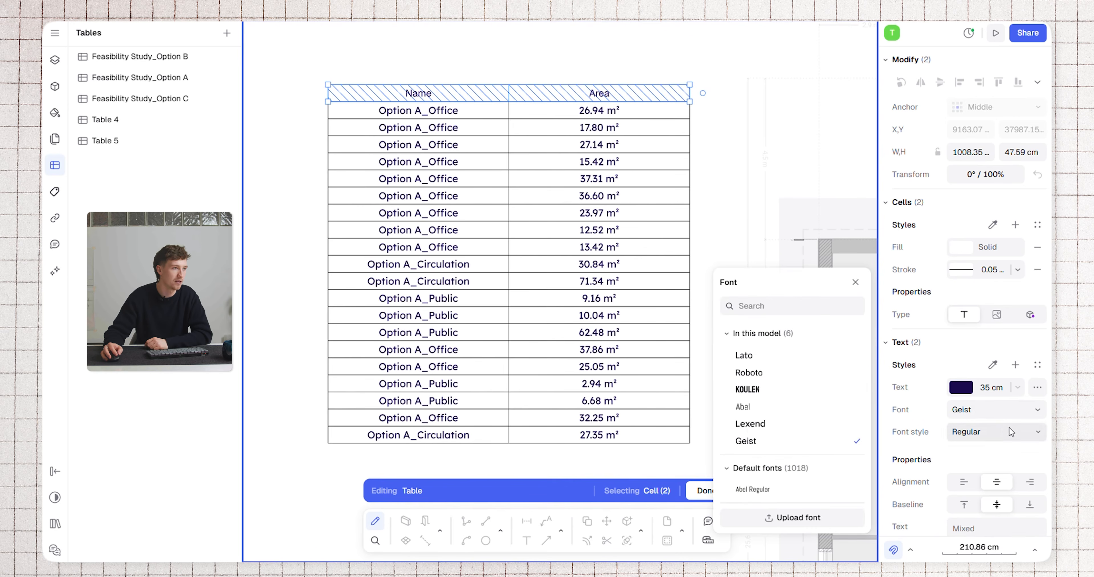
{"action": "left_click", "coordinate": [1010, 432]}
{"action": "left_click", "coordinate": [988, 253]}
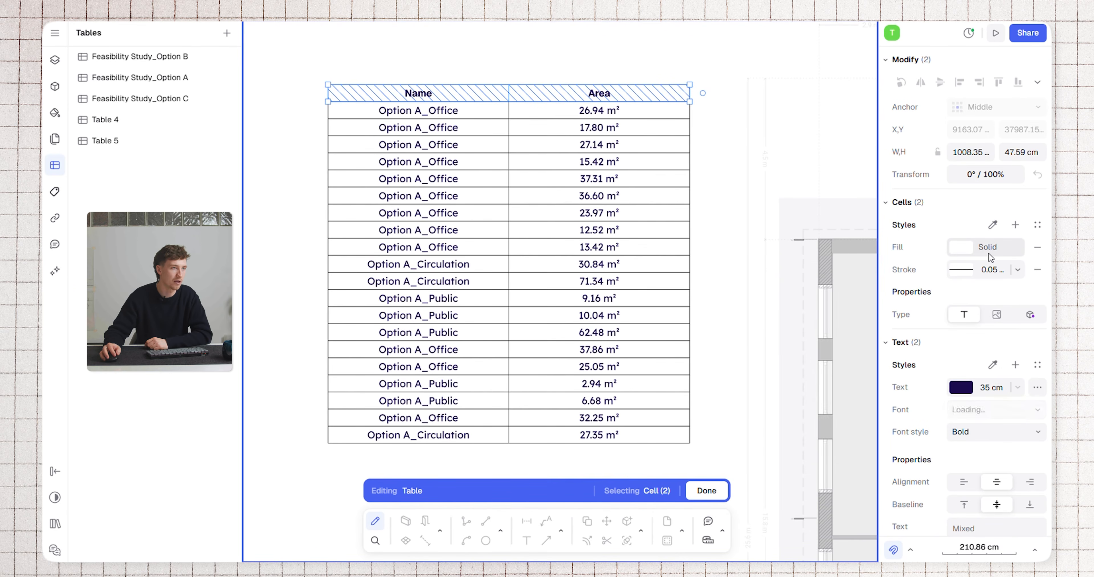
Give the table's Name and Area header cells a solid light grey fill
{"action": "left_click", "coordinate": [962, 248]}
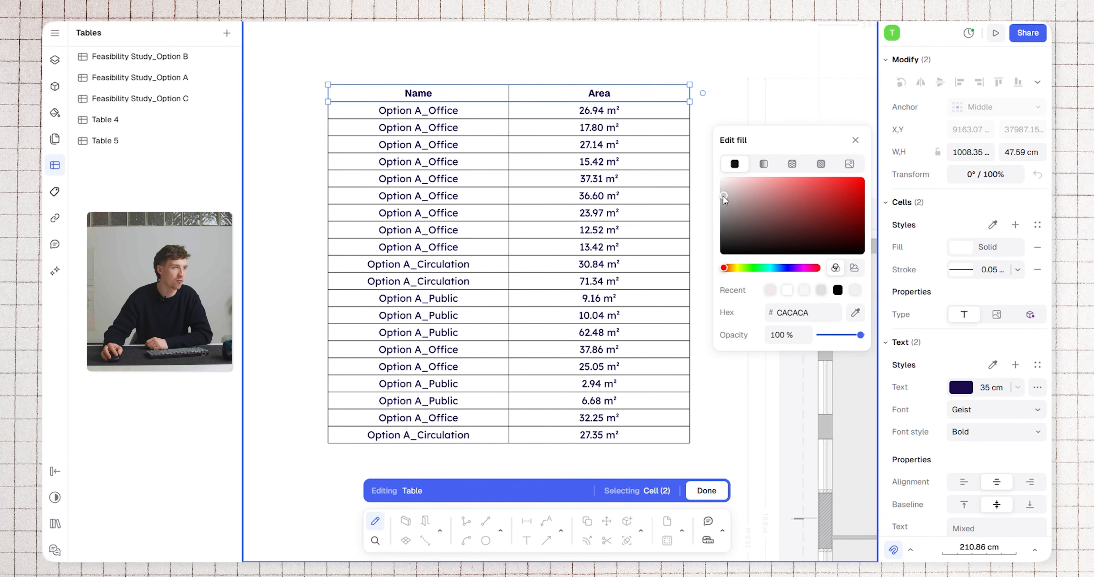
{"action": "left_click_drag", "start_coordinate": [728, 189], "coordinate": [716, 189]}
{"action": "left_click", "coordinate": [609, 59]}
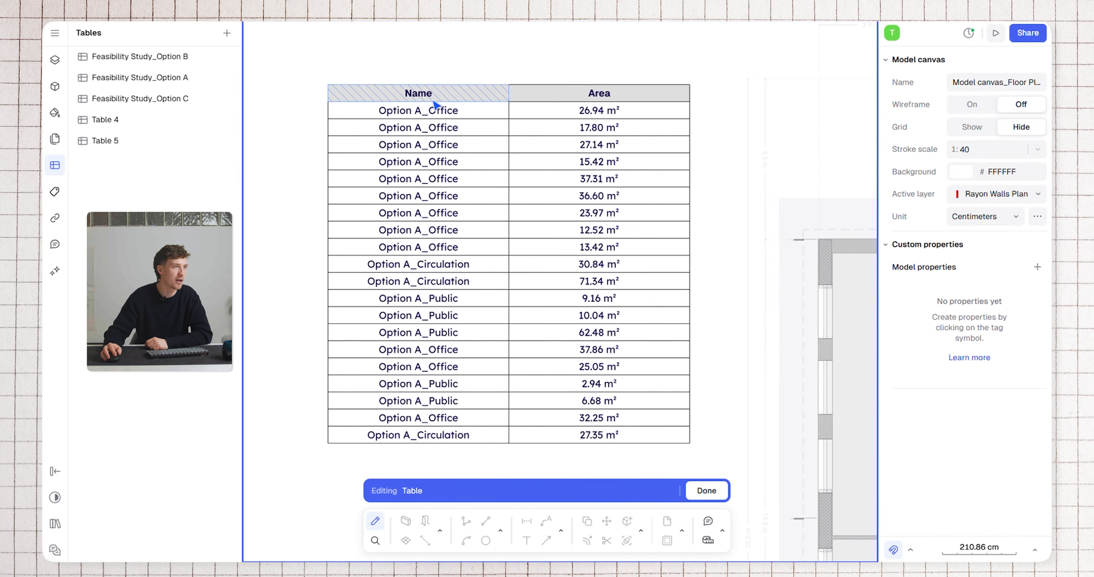
Set the text of all cells below the header row to the Geist font in Light
{"action": "mouse_move", "coordinate": [624, 459]}
{"action": "left_mouse_down"}
{"action": "mouse_move", "coordinate": [430, 140]}
{"action": "mouse_move", "coordinate": [430, 119]}
{"action": "left_mouse_up"}
{"action": "left_click", "coordinate": [985, 418]}
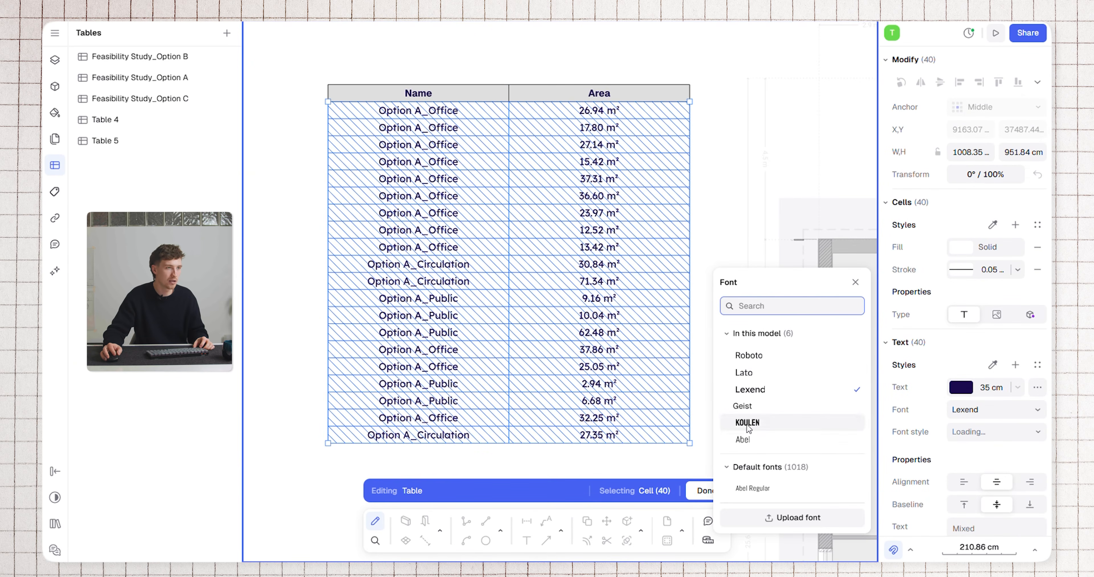
{"action": "left_click", "coordinate": [767, 406]}
{"action": "left_click", "coordinate": [972, 431]}
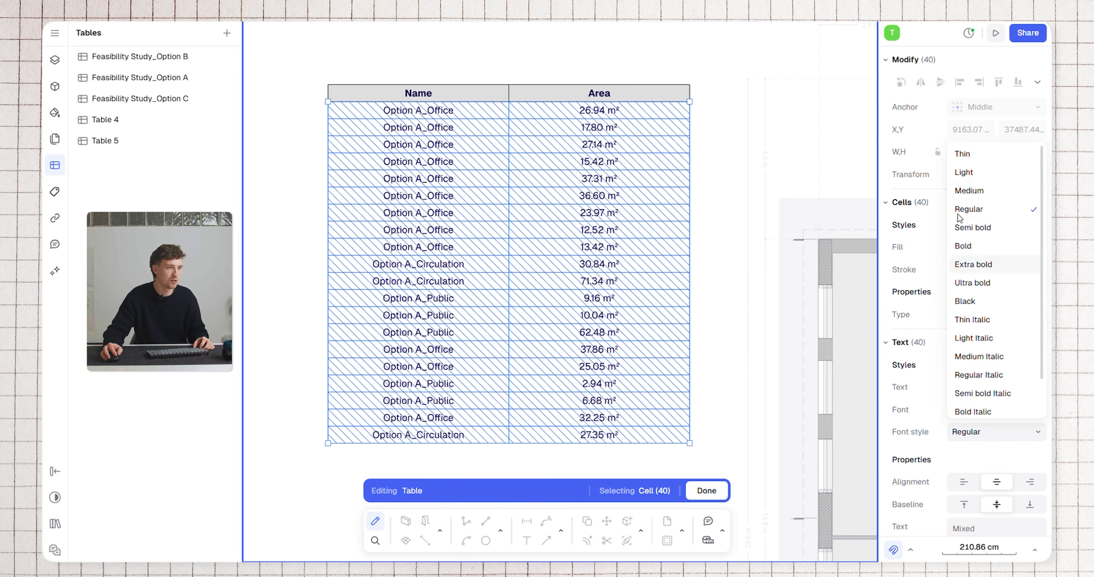
{"action": "left_click", "coordinate": [981, 174]}
{"action": "left_click", "coordinate": [489, 65]}
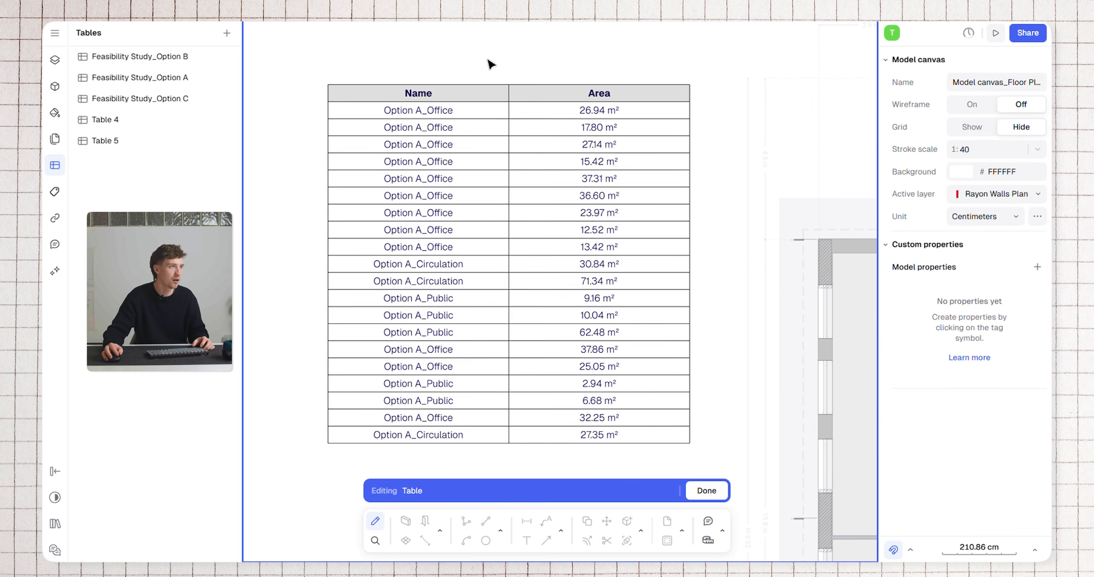
Fill the Area column's cells below the header with a very light grey and finish editing the table
{"action": "left_click_drag", "start_coordinate": [600, 467], "coordinate": [604, 128]}
{"action": "left_click", "coordinate": [961, 247]}
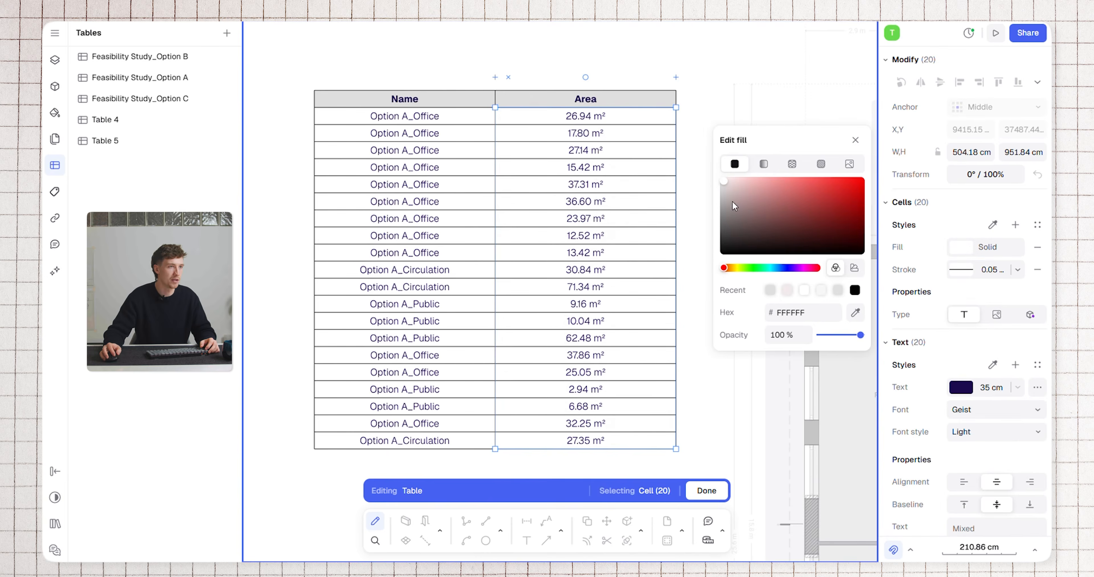
{"action": "left_click", "coordinate": [630, 66]}
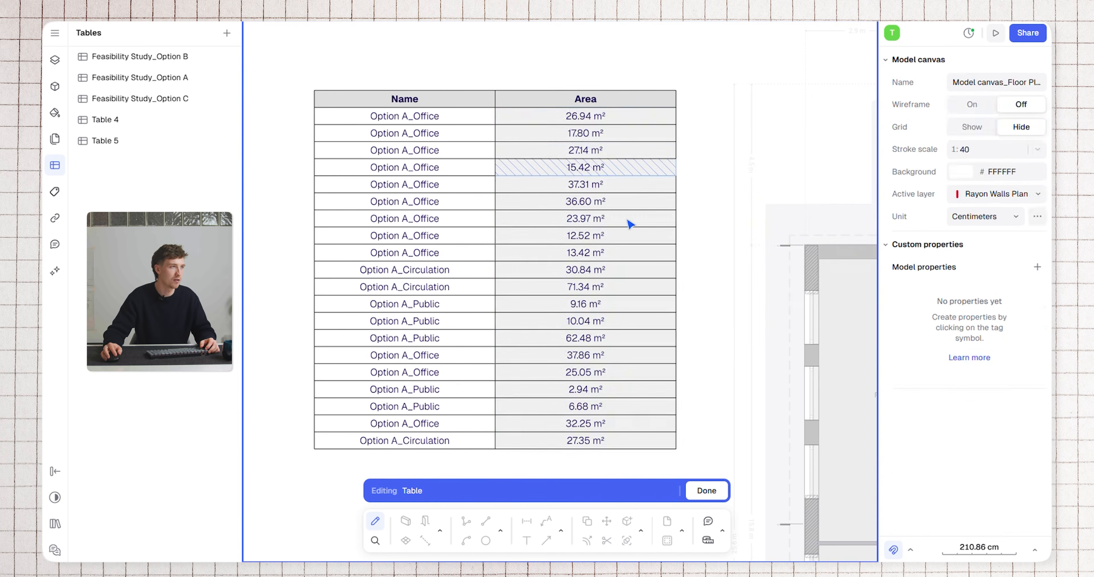
{"action": "key", "text": "Escape"}
Start a new custom property named Material for the 36.60 m² Option A office zone
{"action": "scroll", "coordinate": [645, 254], "scroll_direction": "down", "scroll_amount": 5}
{"action": "scroll", "coordinate": [632, 266], "scroll_direction": "up", "scroll_amount": 5}
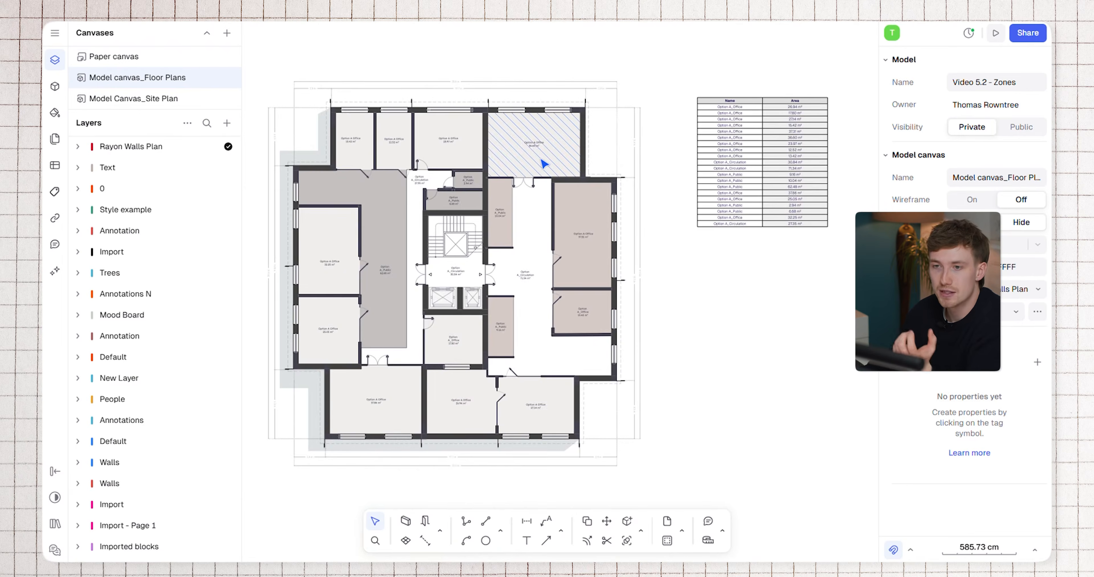
{"action": "scroll", "coordinate": [548, 161], "scroll_direction": "up", "scroll_amount": 5}
{"action": "left_click", "coordinate": [586, 178]}
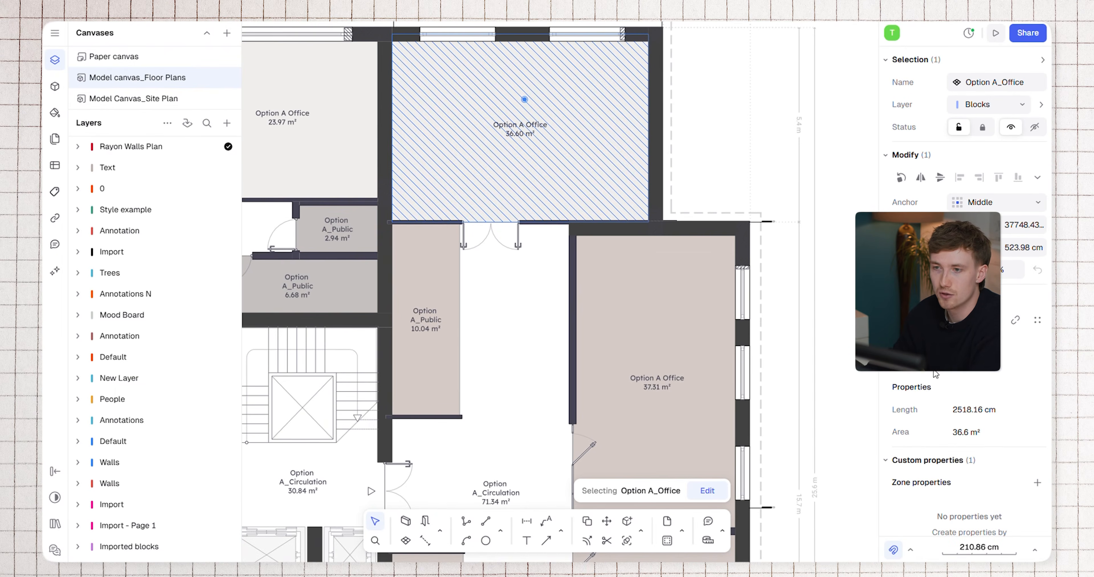
{"action": "scroll", "coordinate": [937, 393], "scroll_direction": "down", "scroll_amount": 3}
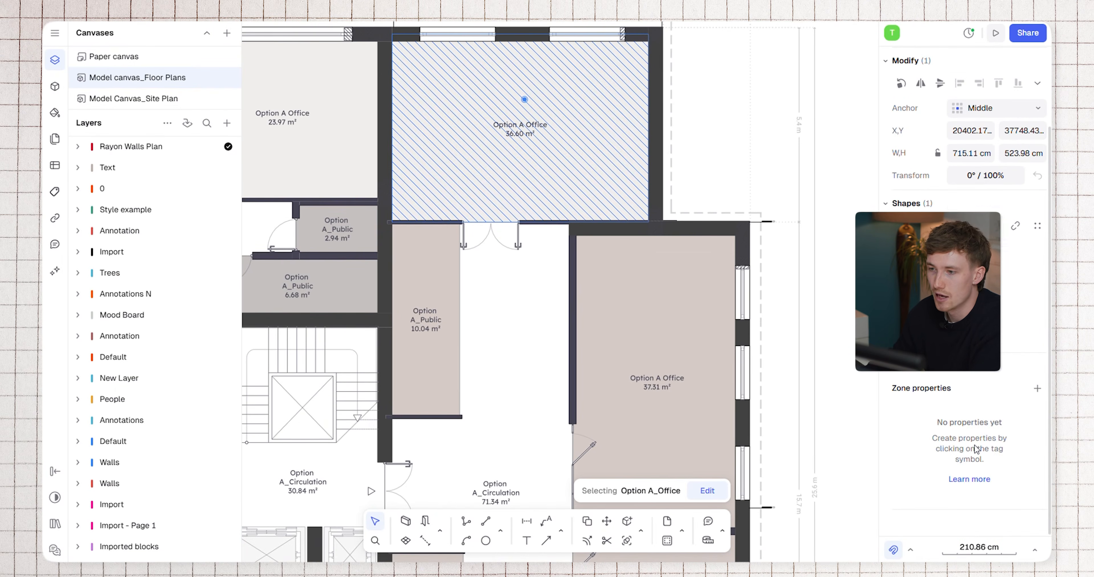
{"action": "left_click", "coordinate": [1036, 388]}
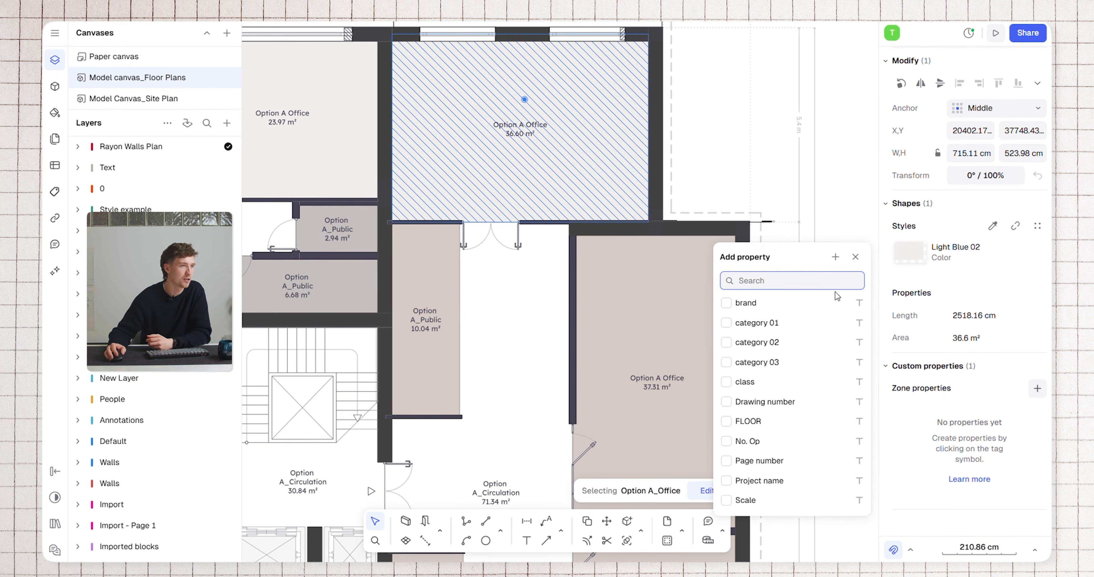
{"action": "left_click", "coordinate": [834, 258]}
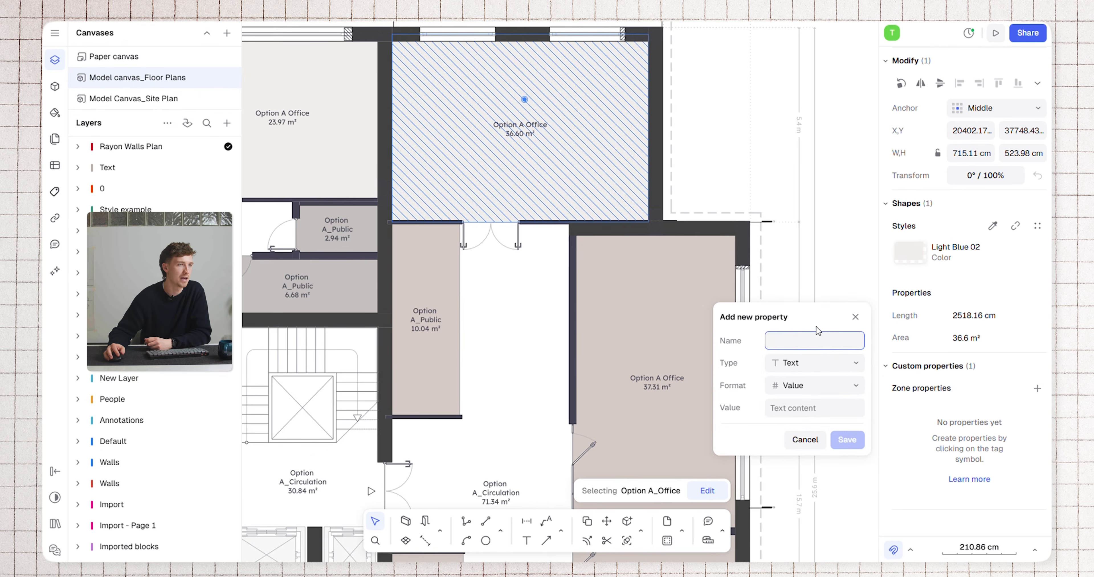
{"action": "type", "text": "m"}
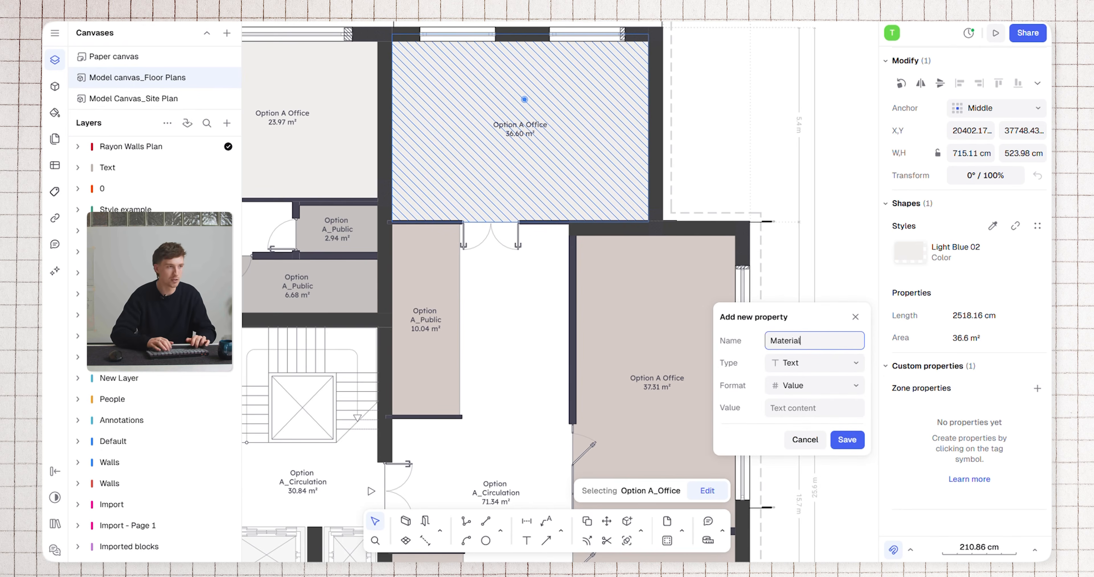
Use the Text type and Value format for the Material property and save it with an empty value
{"action": "left_click", "coordinate": [825, 369]}
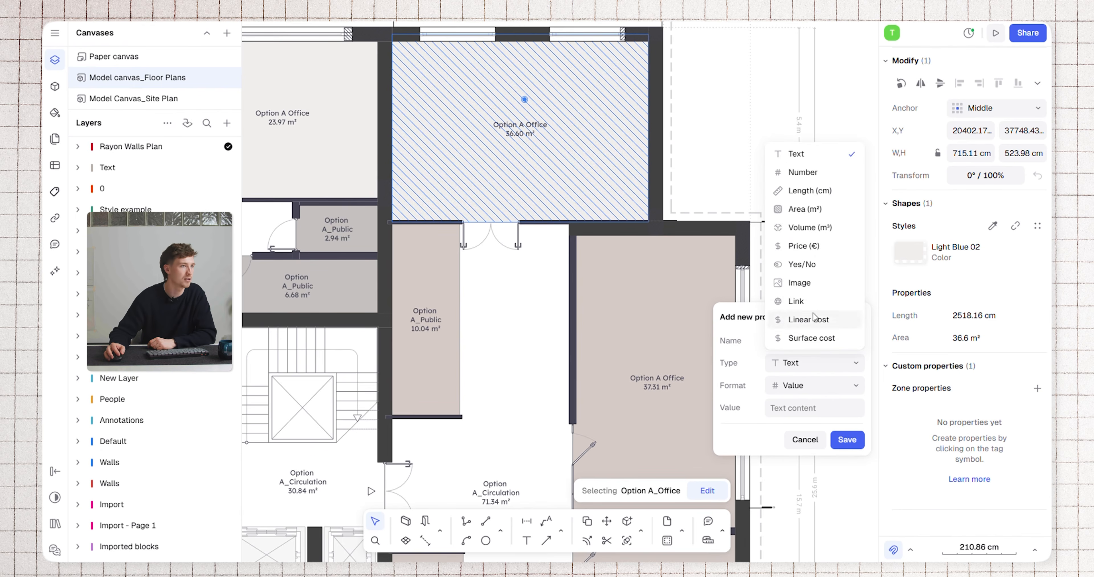
{"action": "left_click", "coordinate": [822, 155]}
{"action": "left_click", "coordinate": [804, 388]}
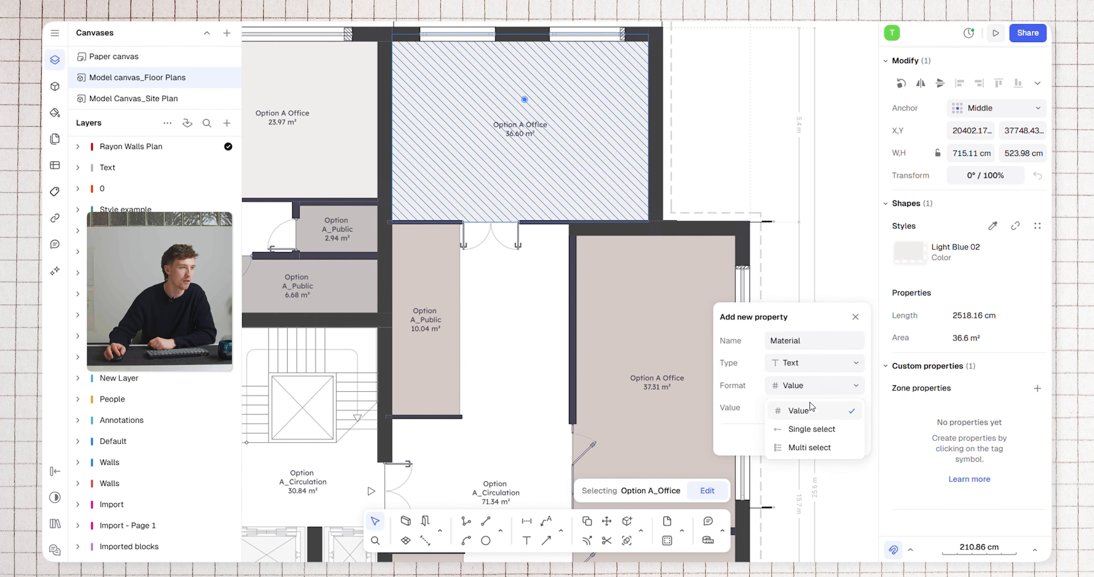
{"action": "left_click", "coordinate": [819, 411]}
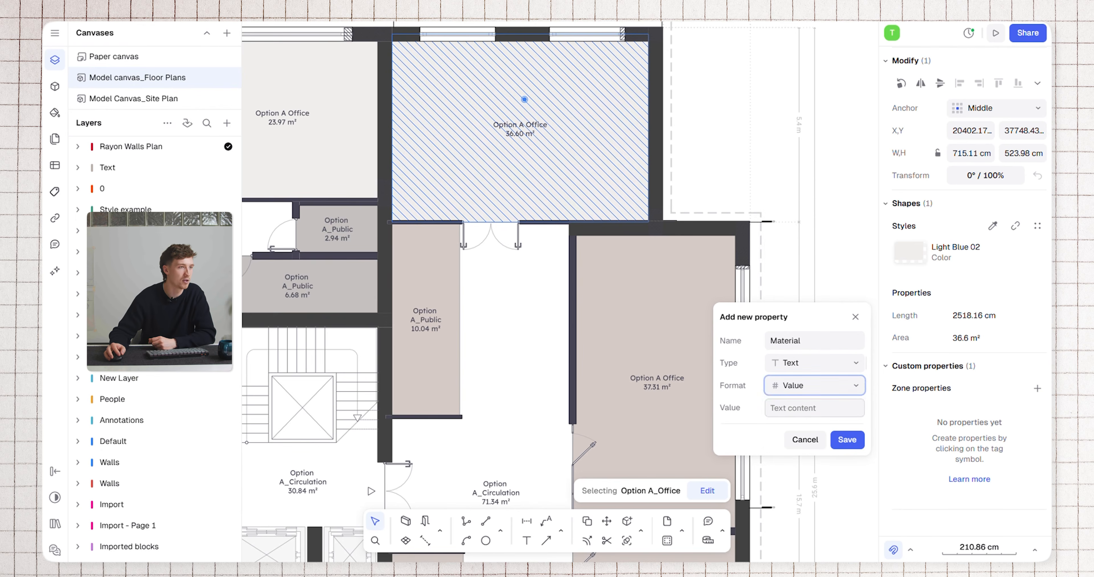
{"action": "left_click", "coordinate": [846, 440]}
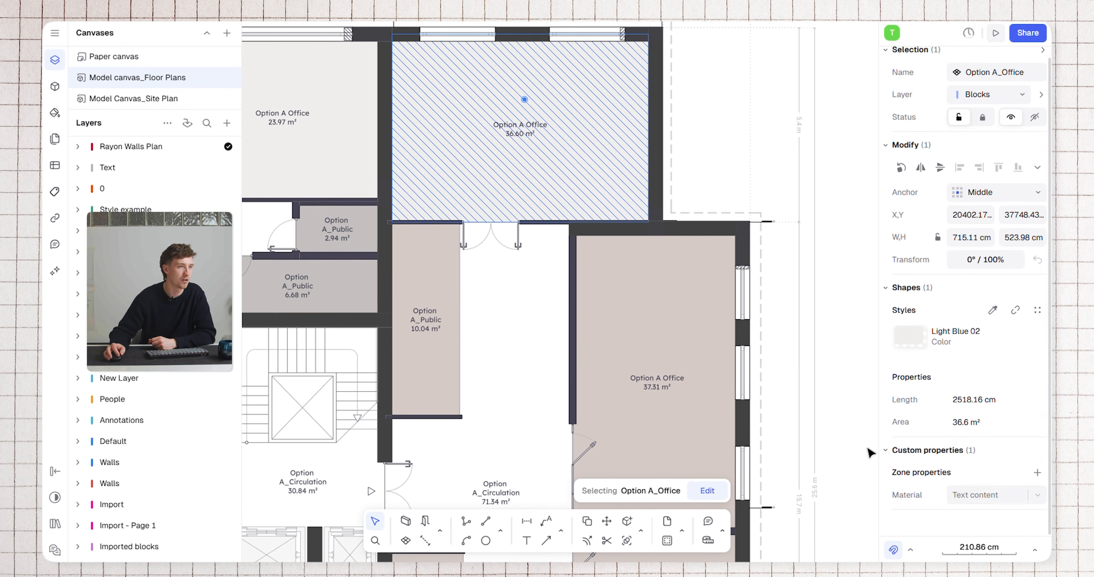
Set the Material of the 36.60 m² Option A office zone to Carpet
{"action": "scroll", "coordinate": [694, 288], "scroll_direction": "down", "scroll_amount": 2}
{"action": "scroll", "coordinate": [694, 288], "scroll_direction": "up", "scroll_amount": 2}
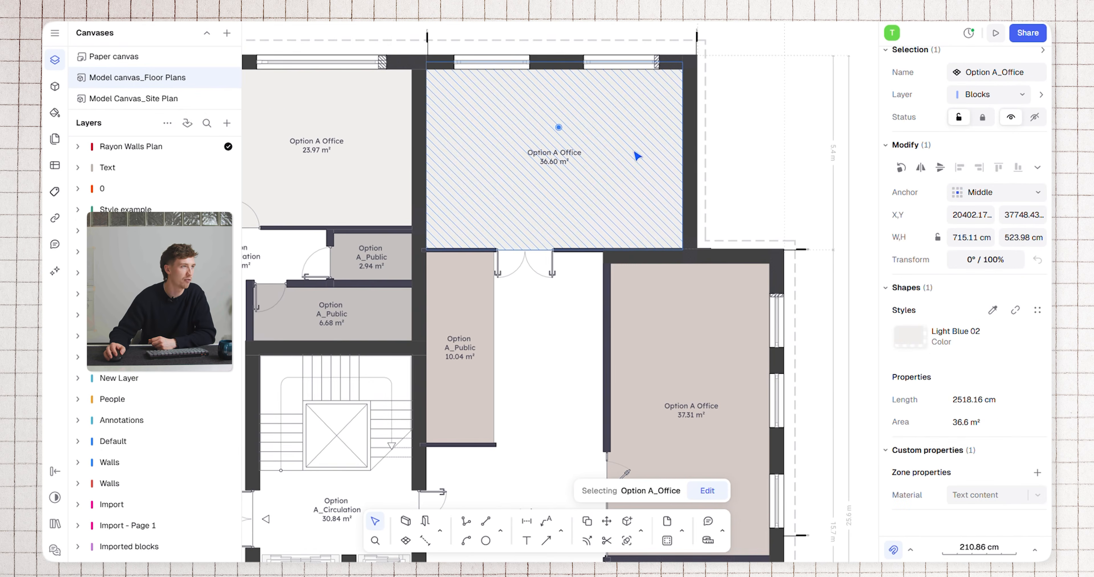
{"action": "left_click", "coordinate": [777, 158]}
{"action": "left_click", "coordinate": [650, 117]}
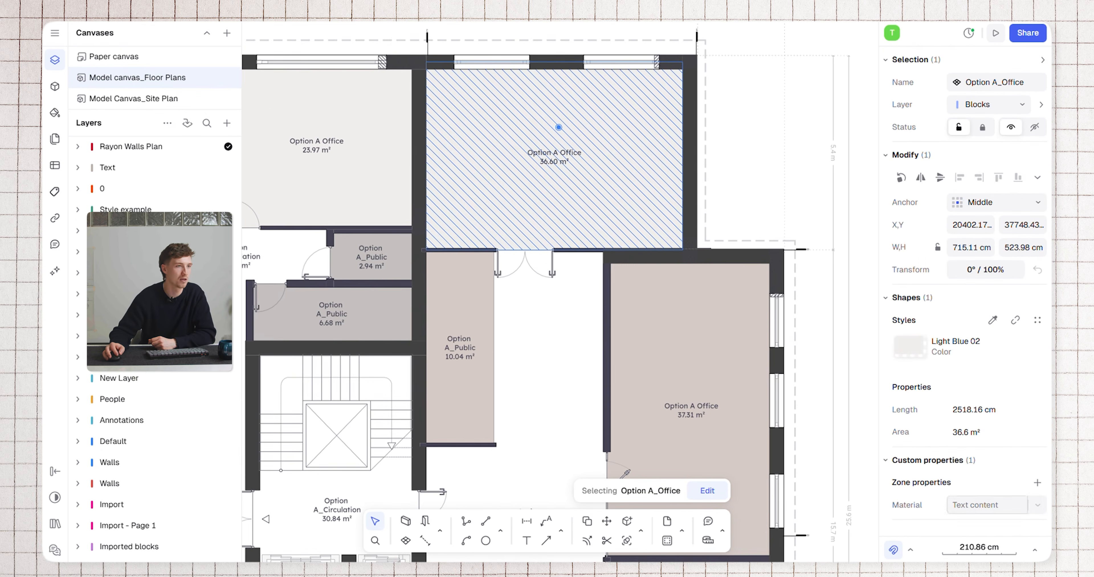
{"action": "type", "text": "Carpet"}
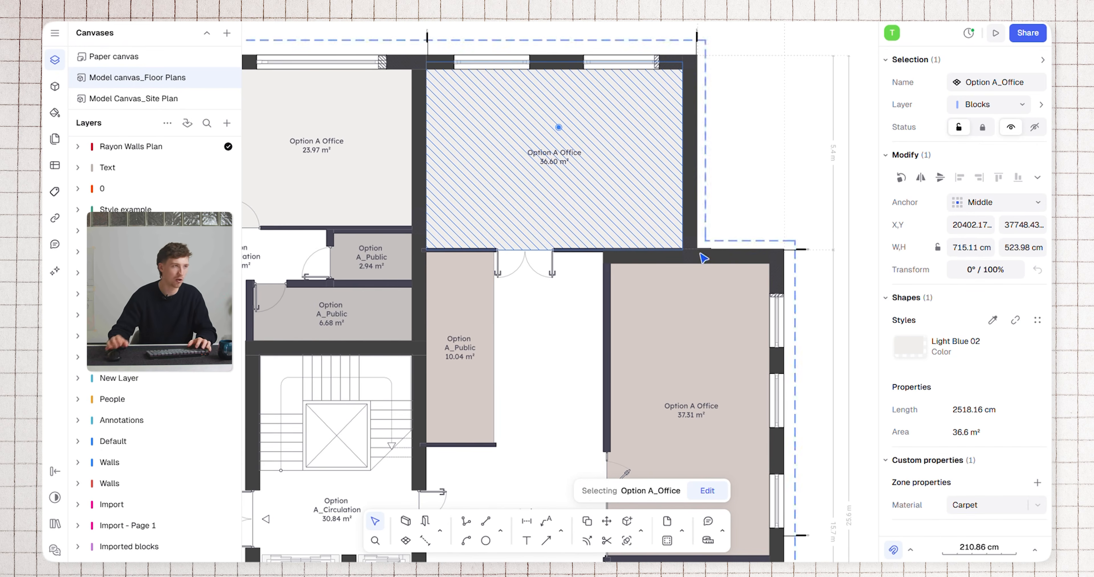
Add the existing Material property to the 37.31 m² Option A office zone and set it to Vinyl Timber
{"action": "left_click", "coordinate": [696, 338]}
{"action": "left_click", "coordinate": [1036, 483]}
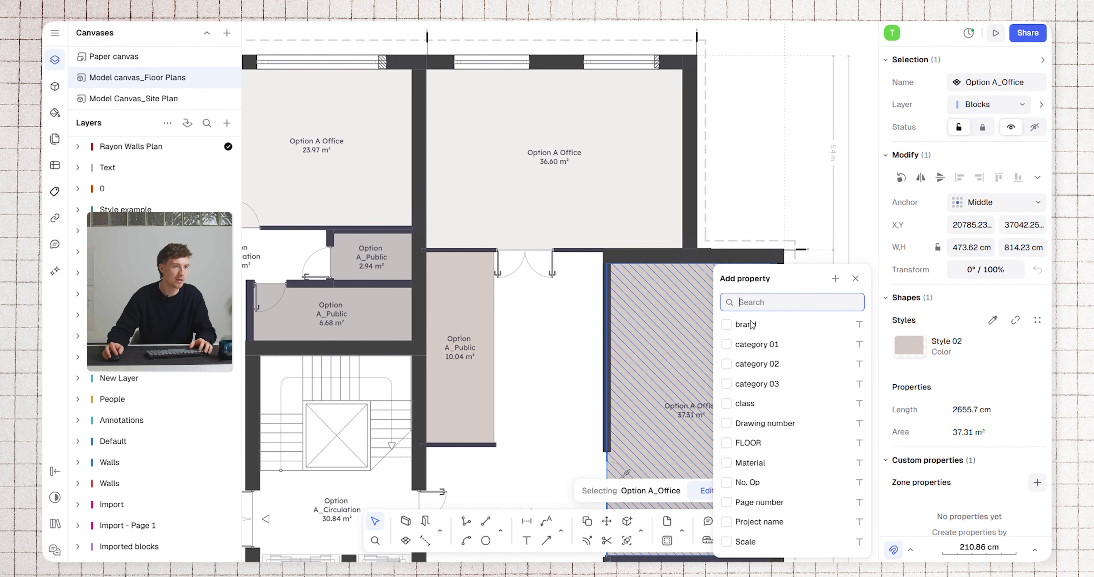
{"action": "left_click", "coordinate": [727, 463]}
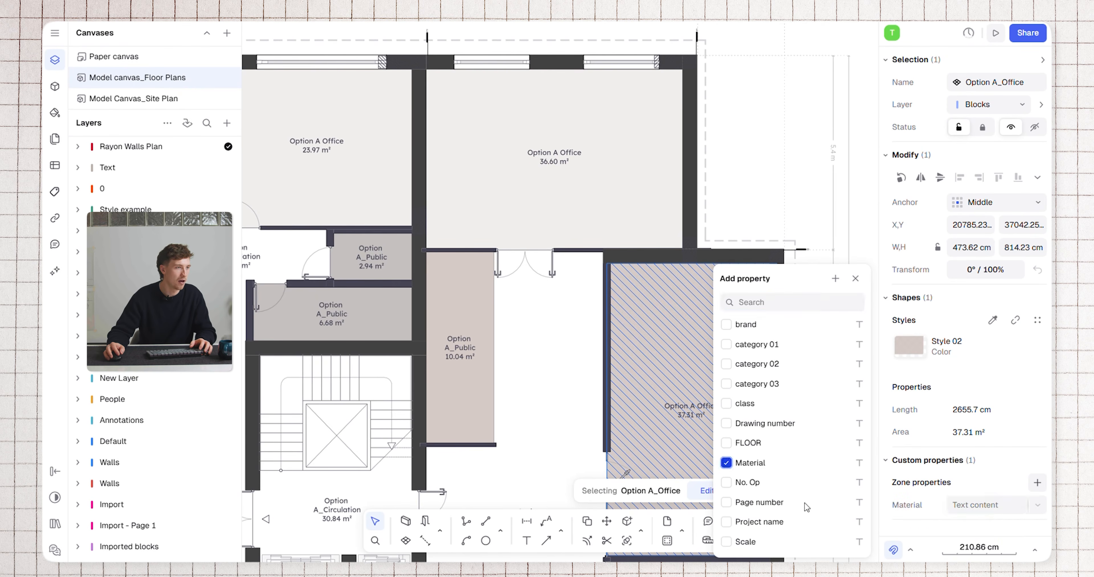
{"action": "left_click", "coordinate": [973, 505]}
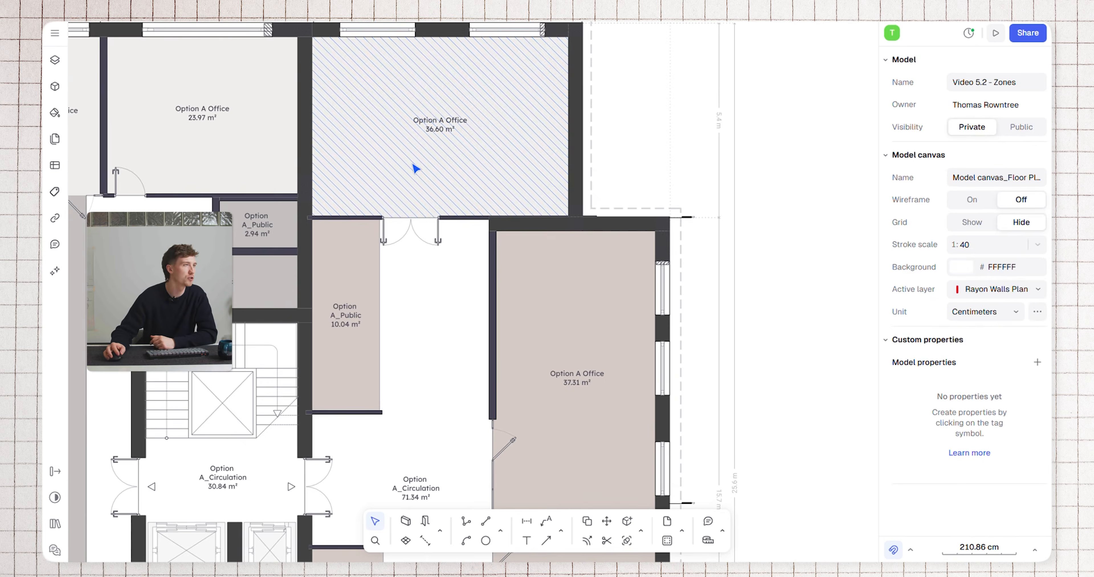
Add the No. Op property with the value A to the 36.60 m² Option A office zone and deselect it
{"action": "left_click", "coordinate": [411, 164]}
{"action": "scroll", "coordinate": [955, 511], "scroll_direction": "down", "scroll_amount": 1}
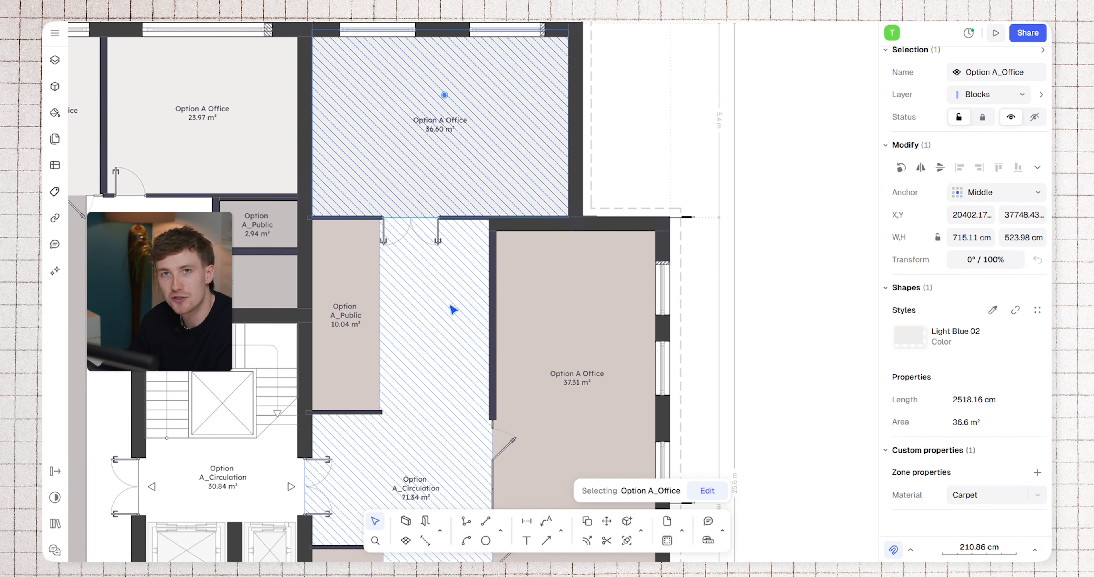
{"action": "left_click", "coordinate": [1037, 473]}
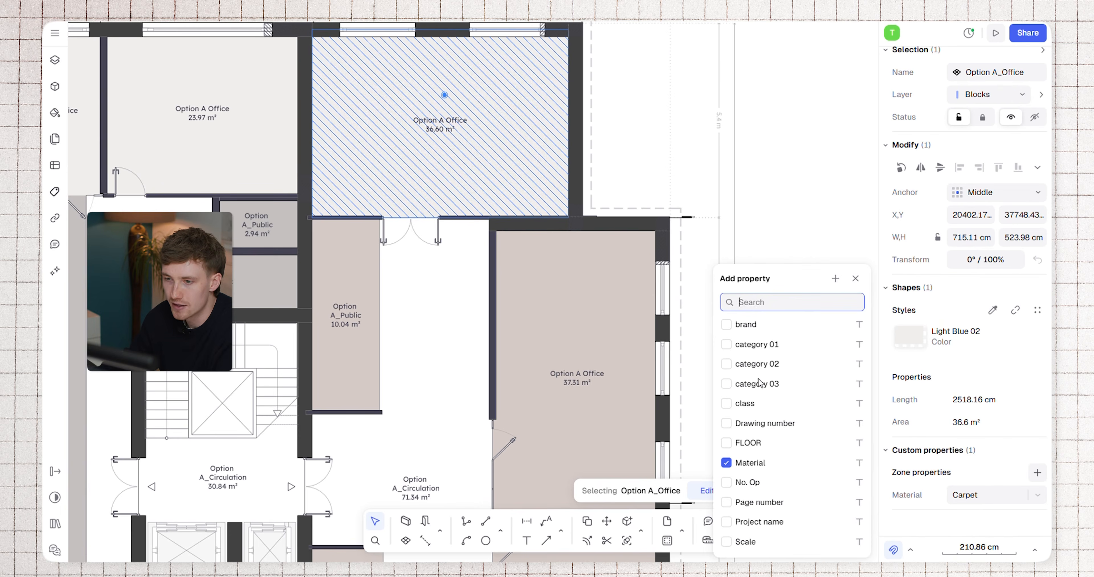
{"action": "left_click", "coordinate": [726, 482]}
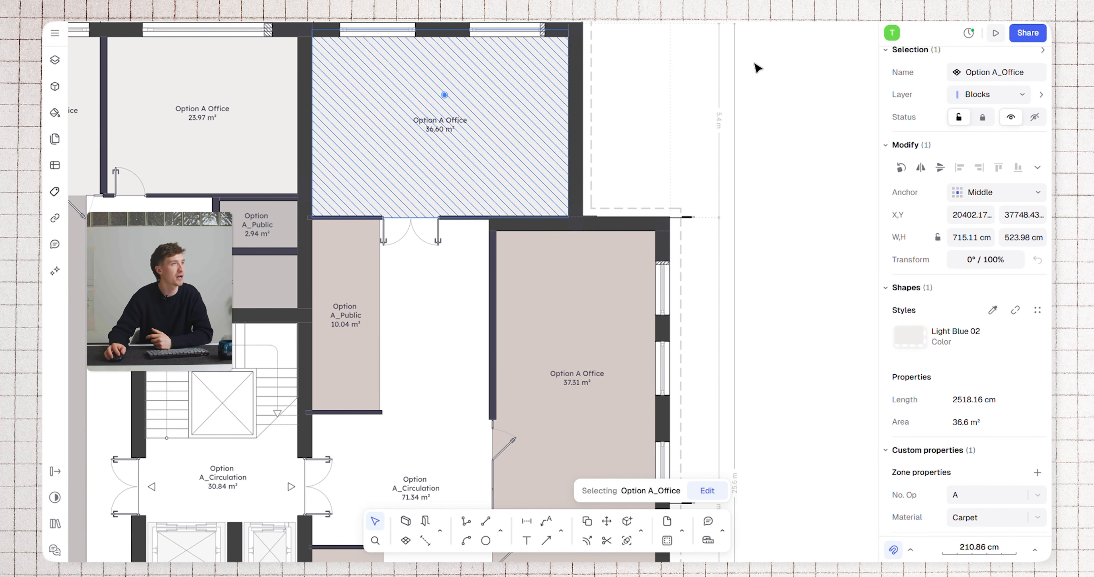
{"action": "left_click", "coordinate": [745, 107]}
Add a Material column to Table 4 and check the entries of the Option A zones
{"action": "scroll", "coordinate": [607, 222], "scroll_direction": "down", "scroll_amount": 4}
{"action": "middle_click_drag", "start_coordinate": [679, 209], "coordinate": [500, 209]}
{"action": "scroll", "coordinate": [708, 194], "scroll_direction": "right", "scroll_amount": 3}
{"action": "scroll", "coordinate": [708, 193], "scroll_direction": "up", "scroll_amount": 1}
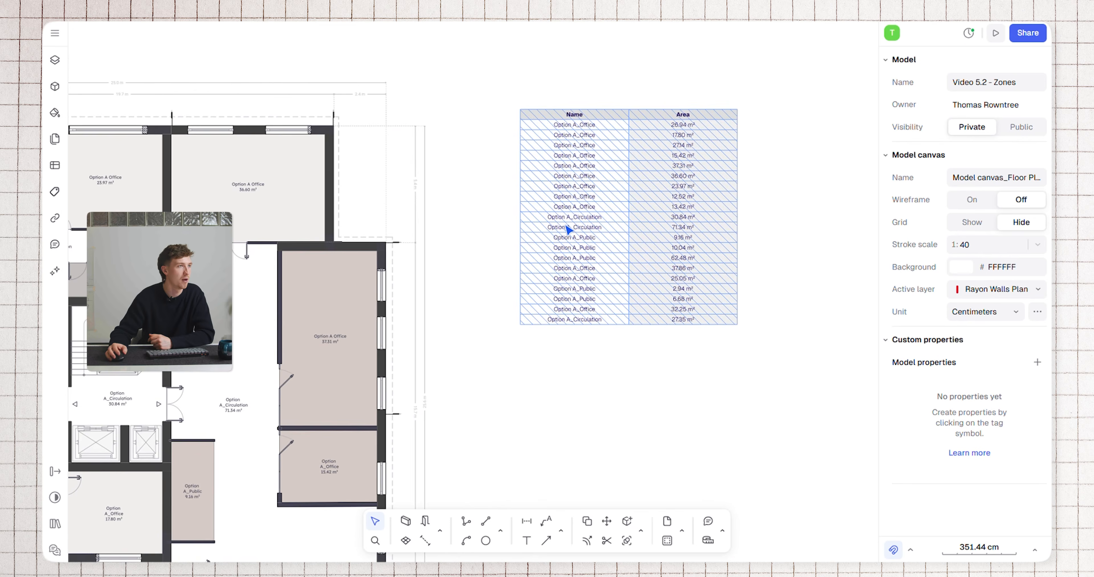
{"action": "left_click", "coordinate": [54, 168]}
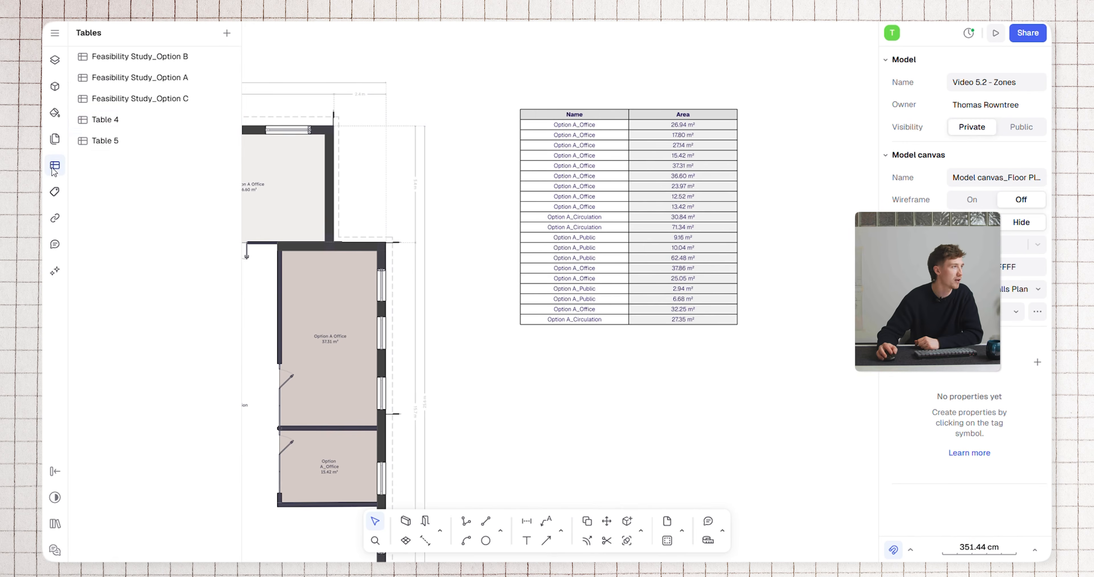
{"action": "left_click", "coordinate": [127, 119]}
{"action": "left_click", "coordinate": [597, 66]}
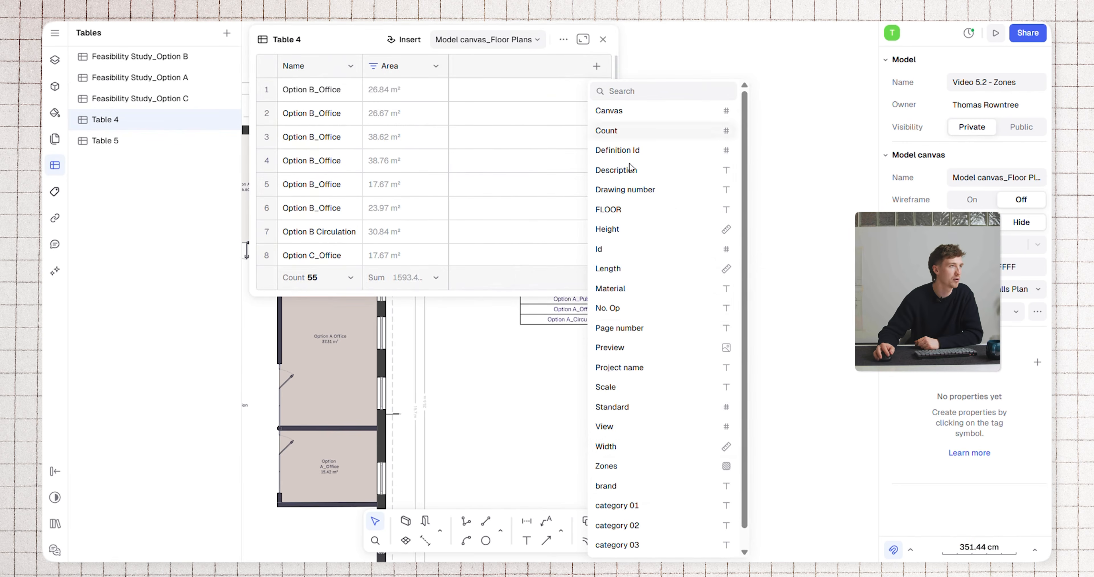
{"action": "left_click", "coordinate": [651, 288]}
{"action": "scroll", "coordinate": [509, 163], "scroll_direction": "down", "scroll_amount": 15}
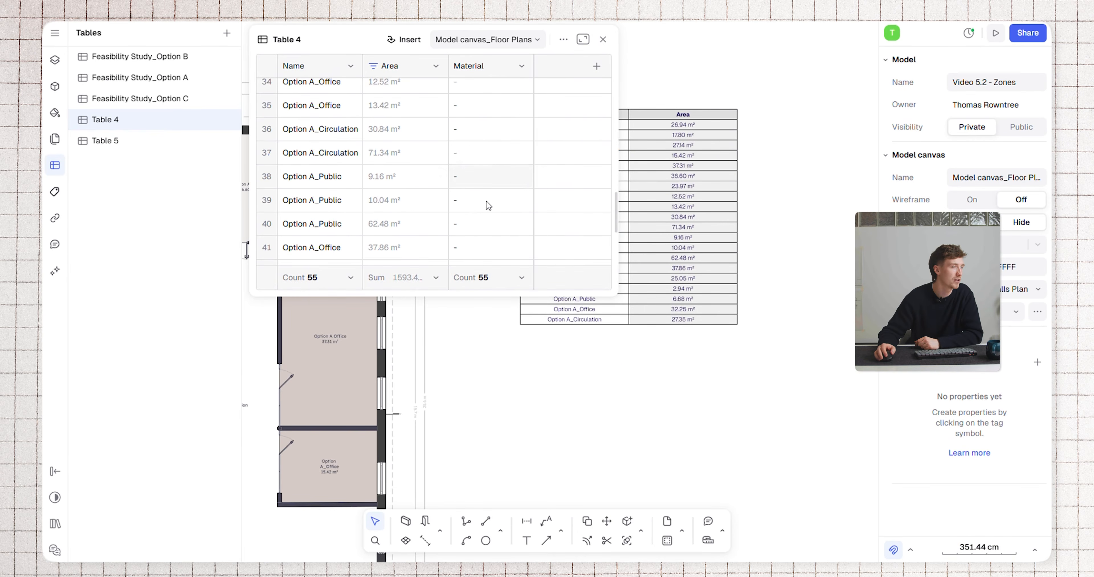
{"action": "scroll", "coordinate": [512, 196], "scroll_direction": "up", "scroll_amount": 3}
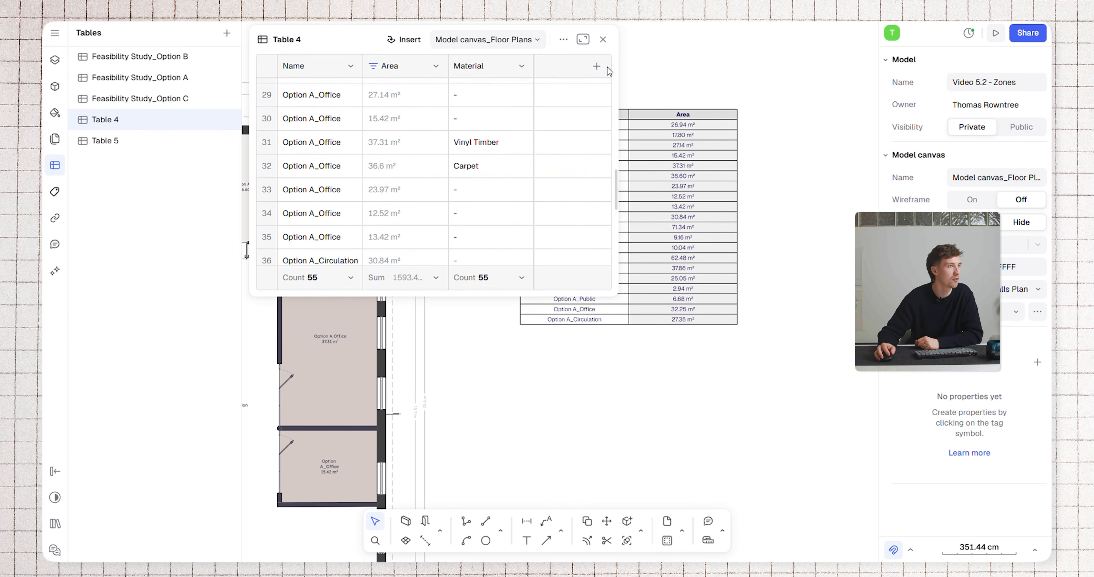
Add a No. Op column to Table 4 and check its entries
{"action": "left_click", "coordinate": [596, 67]}
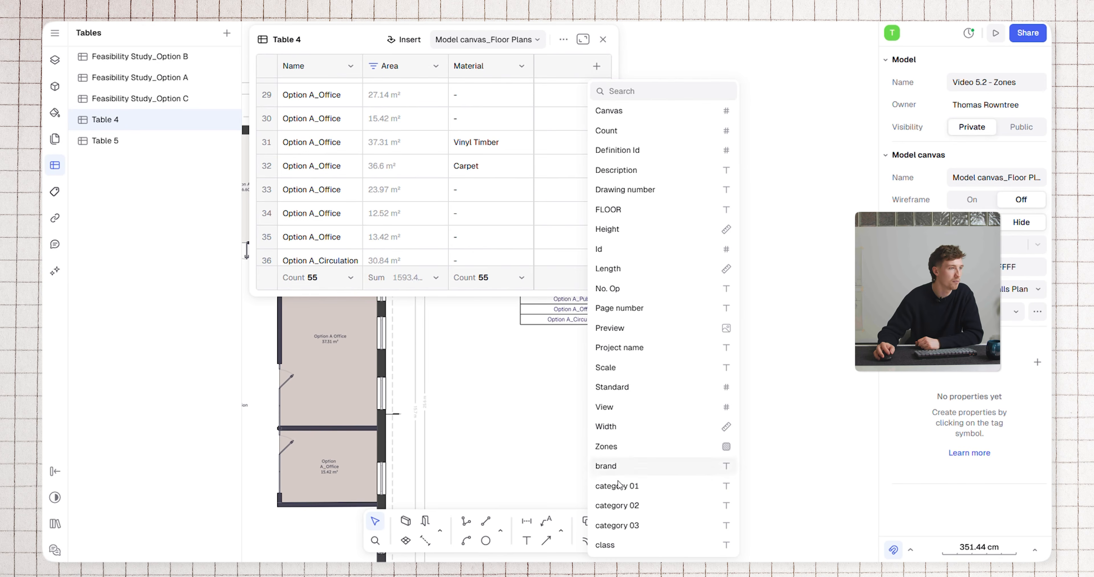
{"action": "left_click", "coordinate": [635, 290]}
{"action": "scroll", "coordinate": [538, 183], "scroll_direction": "up", "scroll_amount": 5}
{"action": "scroll", "coordinate": [539, 185], "scroll_direction": "down", "scroll_amount": 11}
{"action": "scroll", "coordinate": [538, 184], "scroll_direction": "up", "scroll_amount": 8}
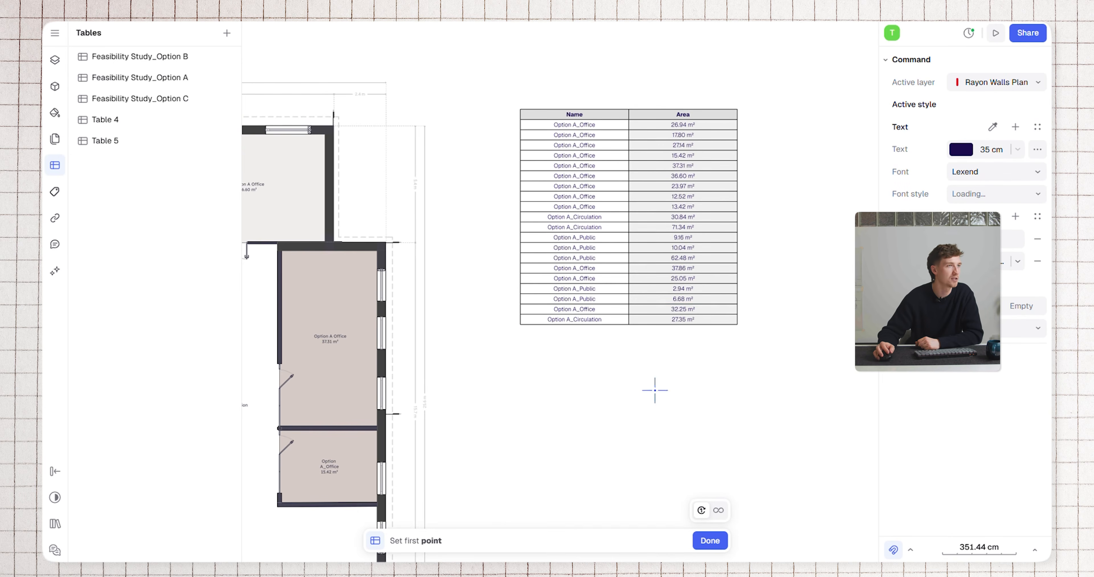
Insert Table 4 on the floor plans canvas below the existing Option A area table, about 2163 cm wide and 1621 cm high
{"action": "left_click", "coordinate": [522, 338]}
{"action": "scroll", "coordinate": [694, 444], "scroll_direction": "down", "scroll_amount": 4}
{"action": "middle_click_drag", "start_coordinate": [697, 442], "coordinate": [590, 199]}
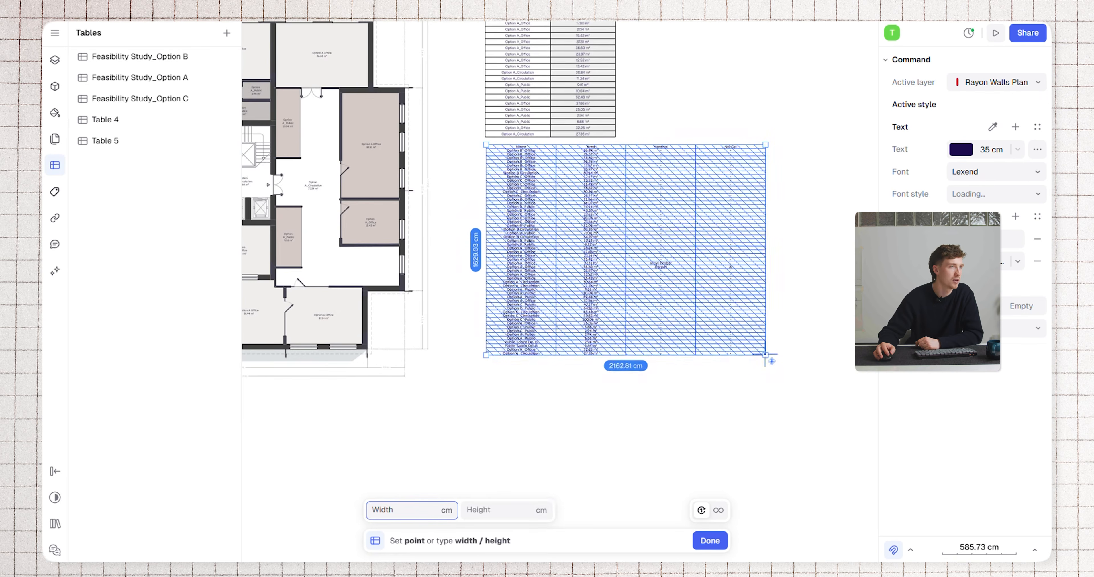
{"action": "left_click", "coordinate": [764, 353]}
{"action": "left_click", "coordinate": [738, 89]}
{"action": "scroll", "coordinate": [675, 225], "scroll_direction": "up", "scroll_amount": 2}
{"action": "scroll", "coordinate": [719, 276], "scroll_direction": "down", "scroll_amount": 1}
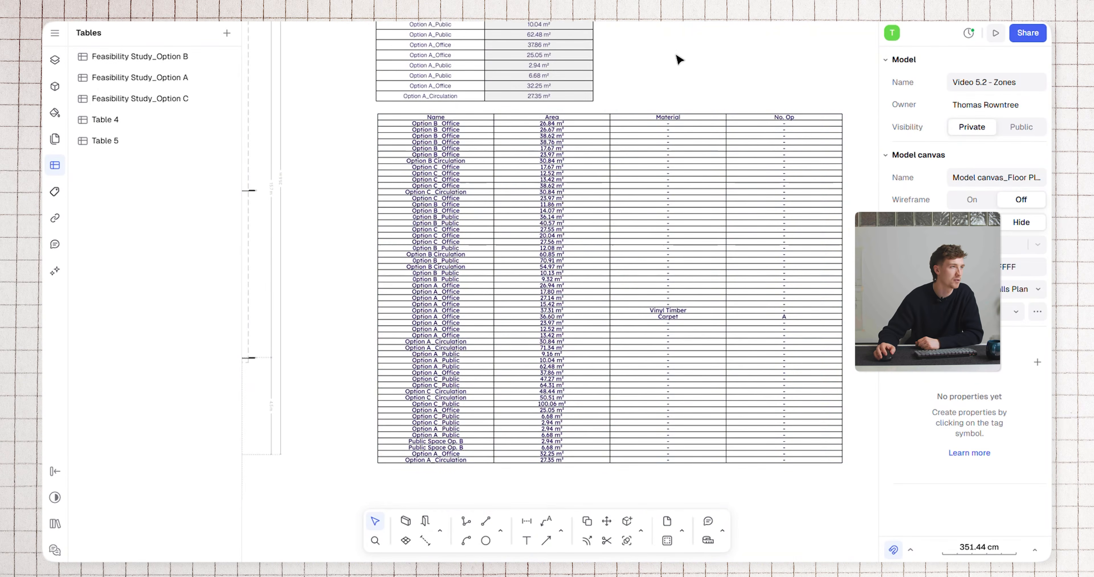
Filter Table 4 by its Name column so that it keeps only entries that include Option A
{"action": "left_click", "coordinate": [478, 336]}
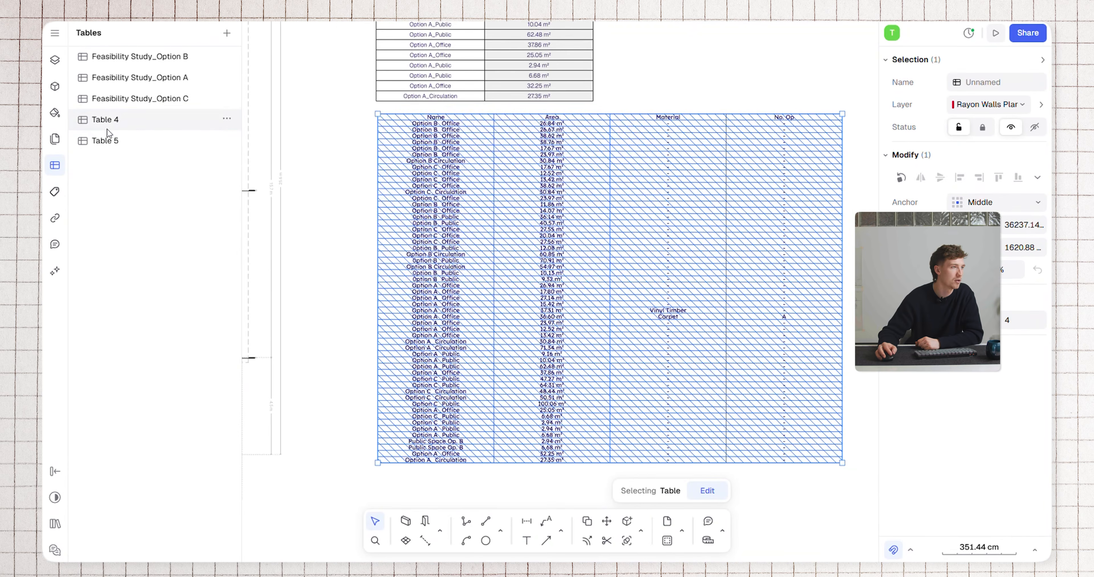
{"action": "left_click", "coordinate": [178, 127]}
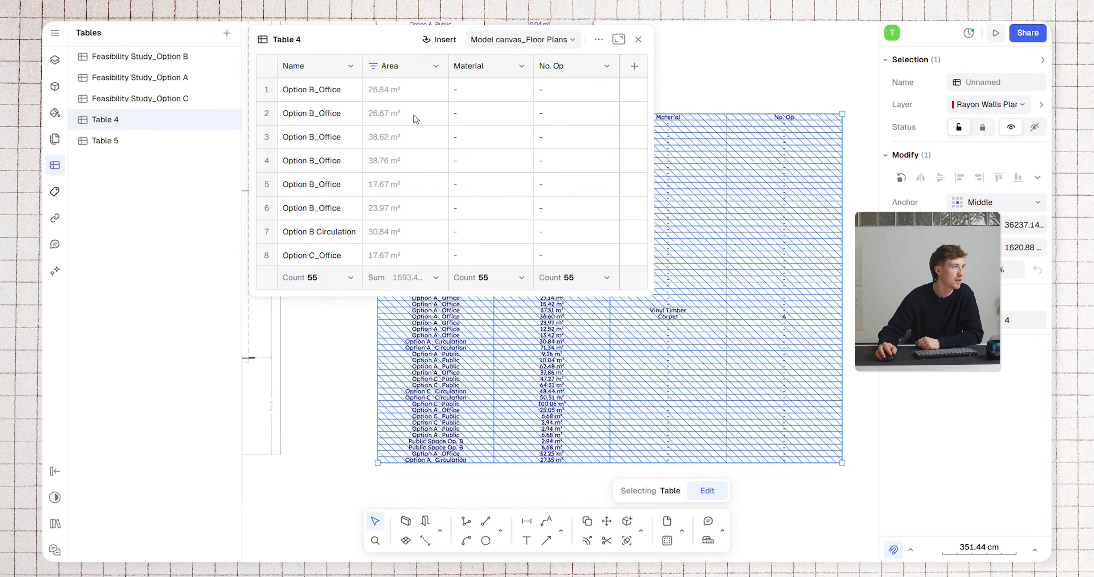
{"action": "left_click", "coordinate": [350, 67]}
{"action": "left_click", "coordinate": [326, 134]}
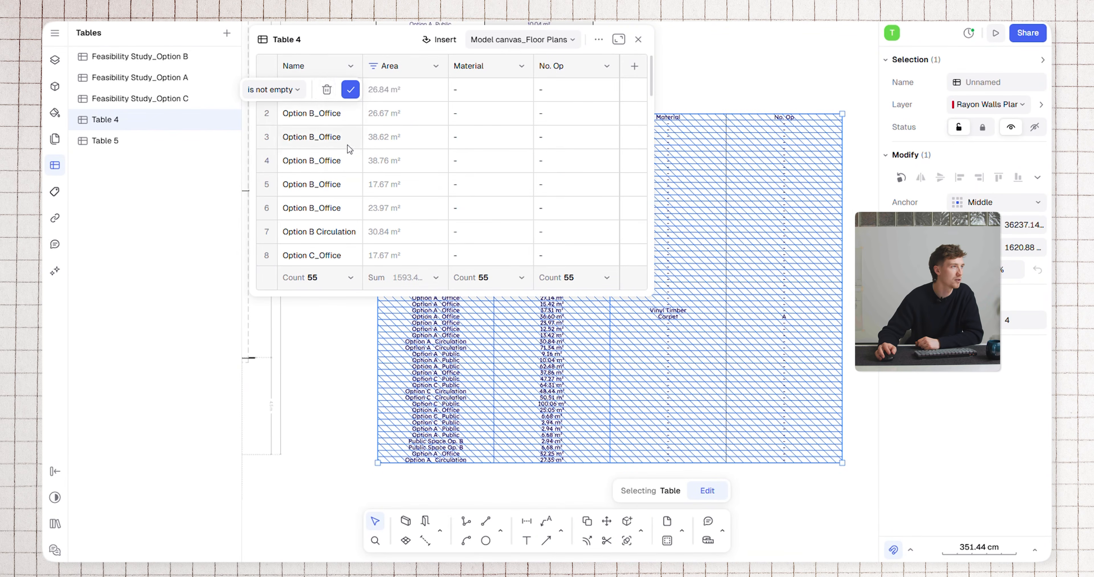
{"action": "left_click", "coordinate": [298, 90]}
{"action": "left_click", "coordinate": [264, 152]}
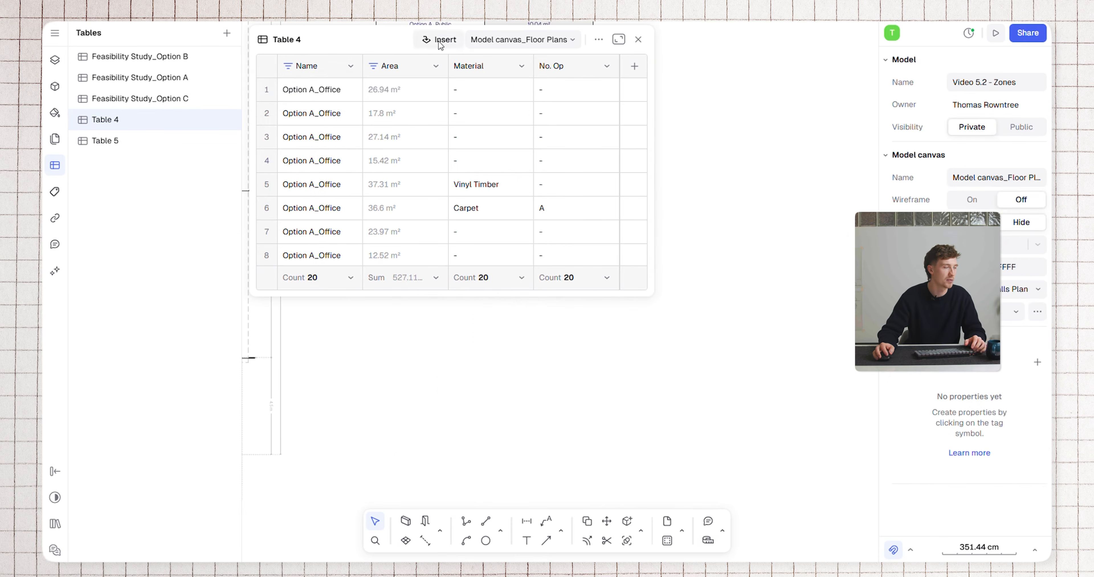
Insert the filtered Table 4 below the existing Option A area table in place of the unfiltered one, about 1095 cm high
{"action": "left_click", "coordinate": [440, 40]}
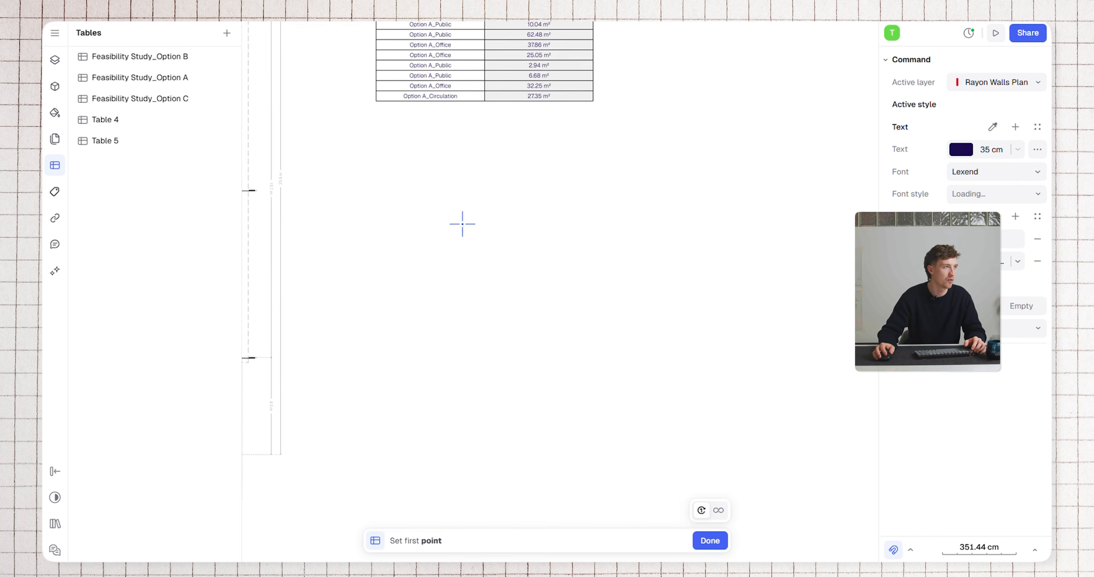
{"action": "left_click", "coordinate": [374, 149]}
{"action": "left_click", "coordinate": [740, 385]}
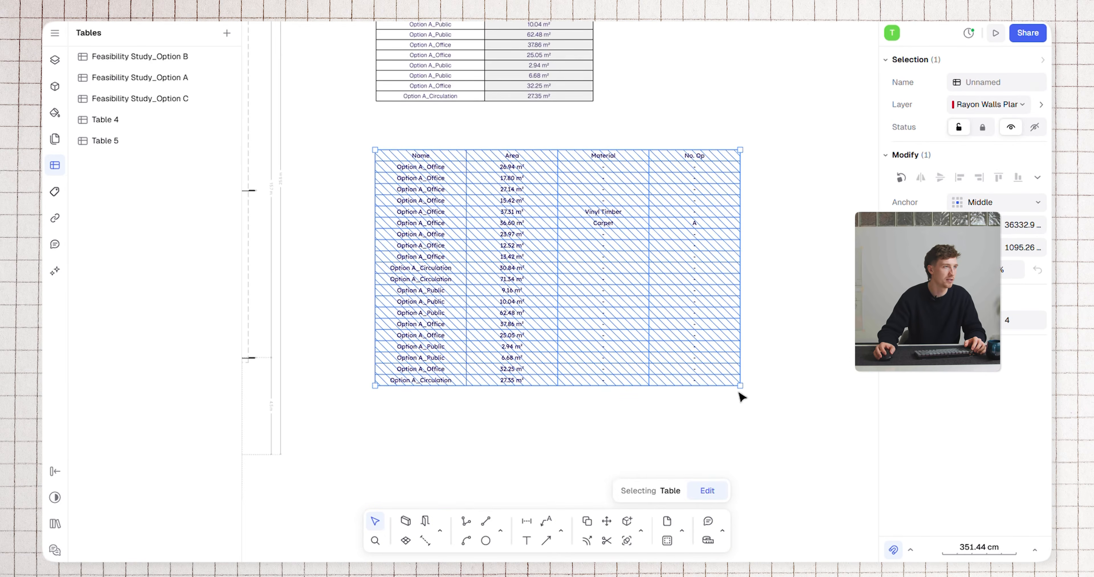
{"action": "left_click", "coordinate": [701, 100]}
{"action": "scroll", "coordinate": [595, 241], "scroll_direction": "up", "scroll_amount": 3}
{"action": "scroll", "coordinate": [589, 198], "scroll_direction": "down", "scroll_amount": 3}
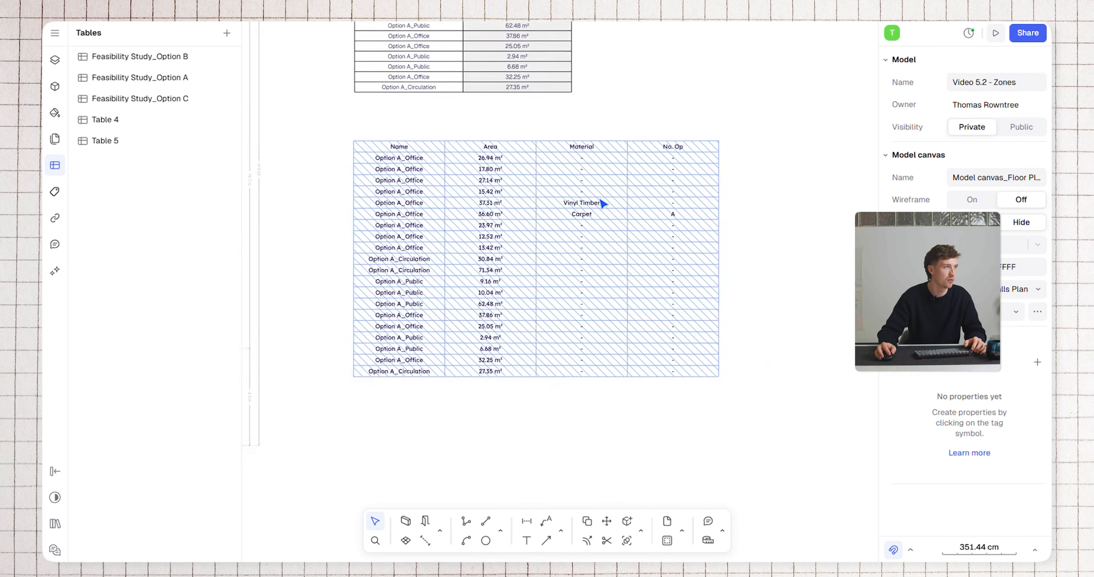
Make the newly inserted four-column Option A table slightly narrower by moving its right edge inward
{"action": "middle_click_drag", "start_coordinate": [589, 198], "coordinate": [715, 202]}
{"action": "left_click_drag", "start_coordinate": [340, 139], "coordinate": [318, 134]}
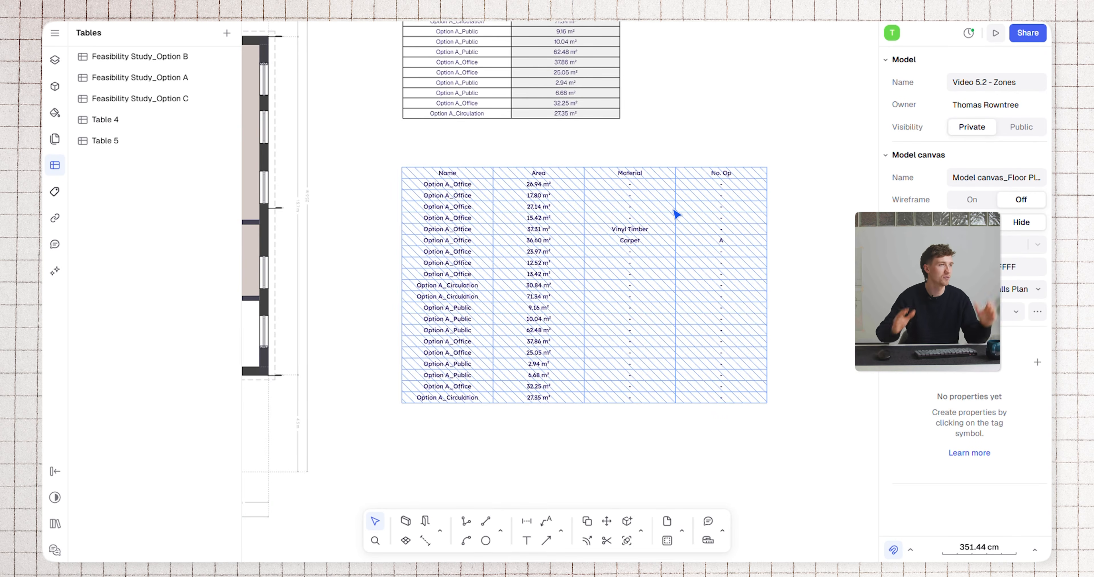
{"action": "left_click", "coordinate": [676, 214]}
{"action": "mouse_move", "coordinate": [766, 181]}
{"action": "left_mouse_down"}
{"action": "mouse_move", "coordinate": [728, 182]}
{"action": "mouse_move", "coordinate": [771, 183]}
{"action": "mouse_move", "coordinate": [741, 195]}
{"action": "mouse_move", "coordinate": [755, 194]}
{"action": "left_mouse_up"}
{"action": "double_click", "coordinate": [766, 196]}
{"action": "key", "text": "Escape"}
{"action": "key", "text": "Escape"}
{"action": "key", "text": "Escape"}
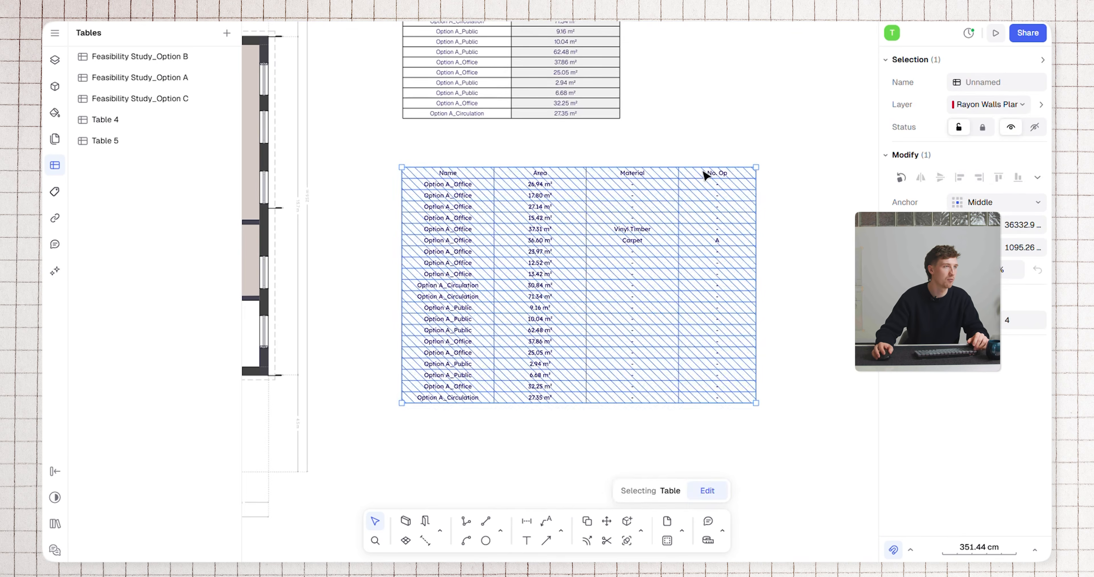
{"action": "scroll", "coordinate": [715, 230], "scroll_direction": "up", "scroll_amount": 3, "text": "ctrl"}
{"action": "scroll", "coordinate": [686, 253], "scroll_direction": "down", "scroll_amount": 5, "text": "ctrl"}
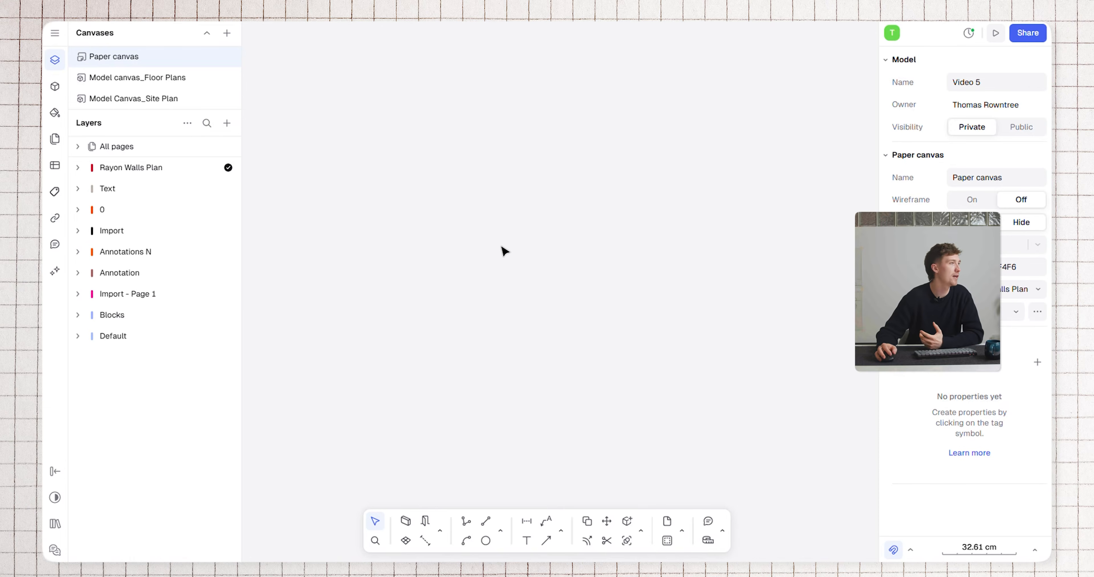
Add a new landscape page to the paper canvas and set its format to A3
{"action": "left_click", "coordinate": [226, 123]}
{"action": "left_click", "coordinate": [243, 170]}
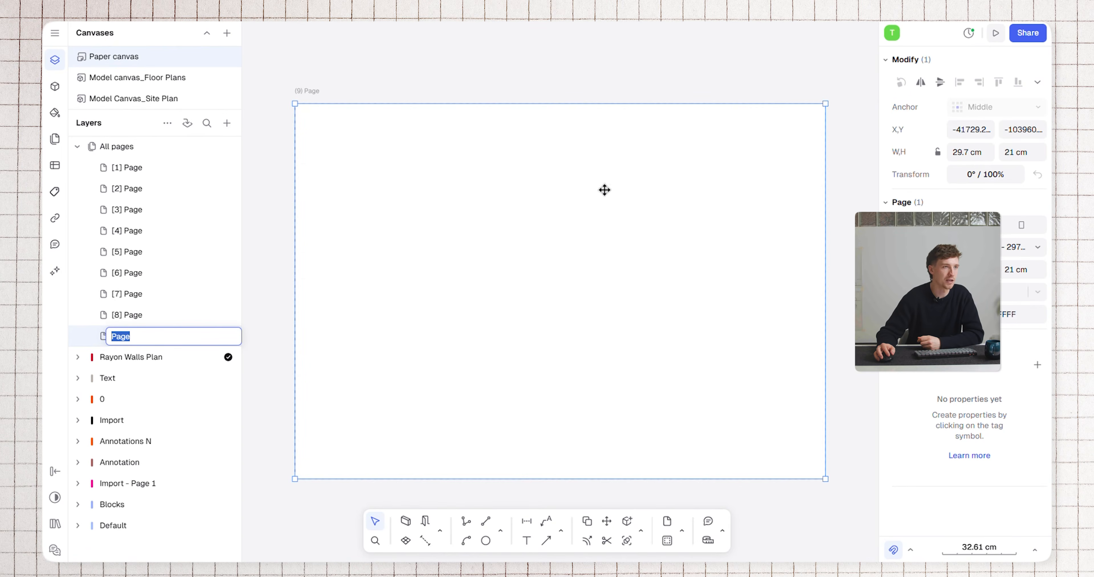
{"action": "left_click", "coordinate": [1009, 242]}
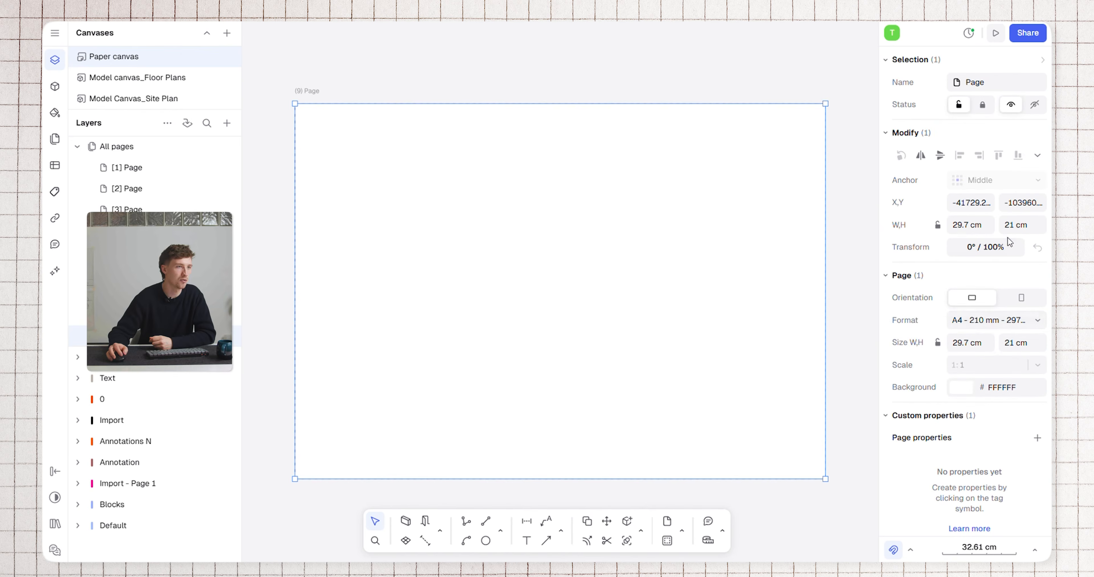
{"action": "left_click", "coordinate": [996, 325]}
{"action": "left_click", "coordinate": [926, 172]}
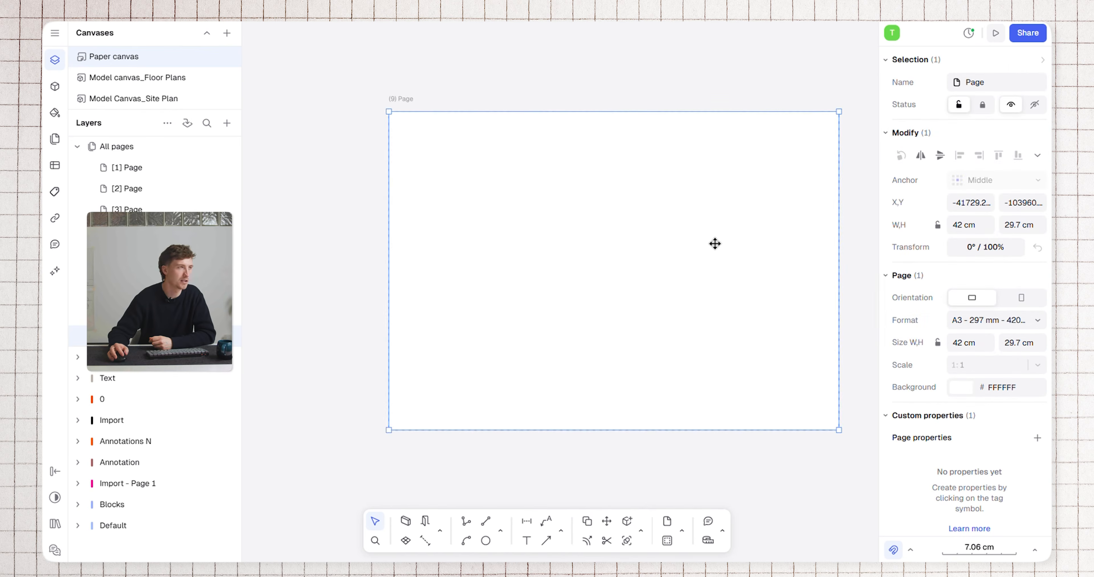
{"action": "left_click", "coordinate": [324, 127]}
Add a view of Model canvas_Floor Plans and place it on the new page
{"action": "left_click", "coordinate": [227, 124]}
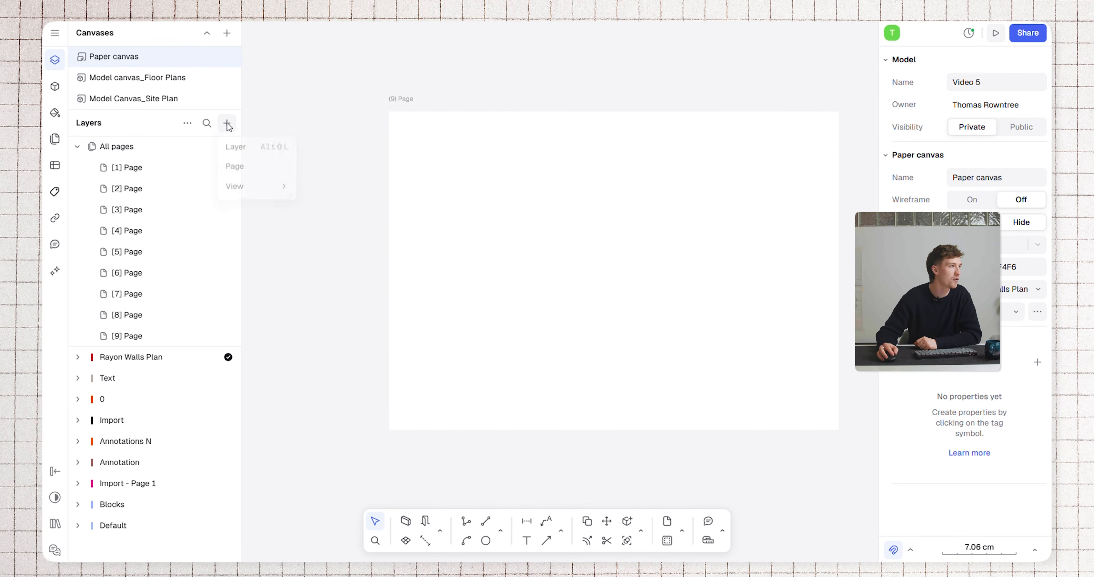
{"action": "mouse_move", "coordinate": [242, 192]}
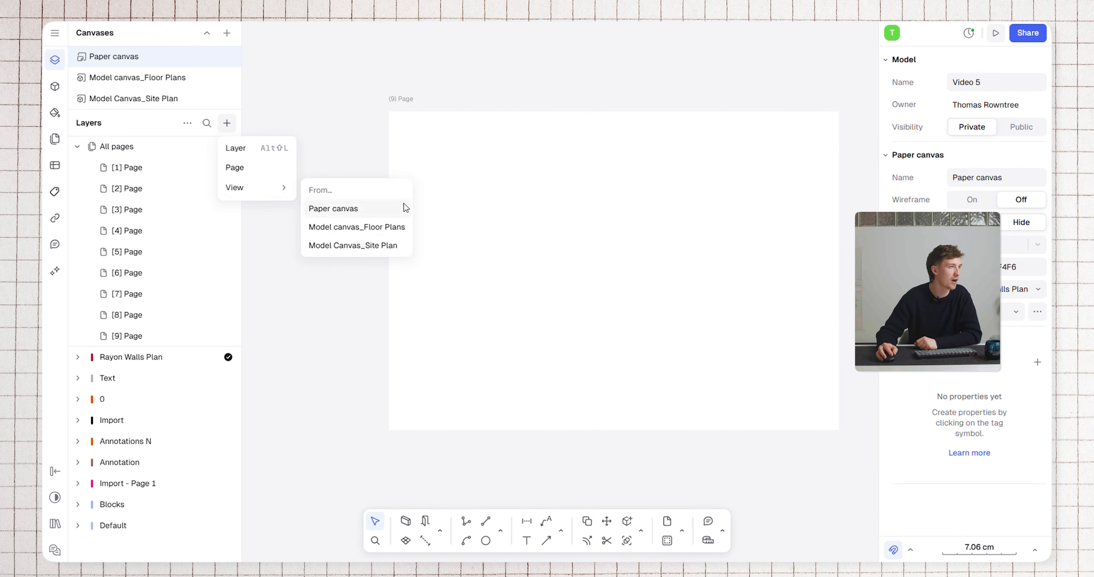
{"action": "left_click", "coordinate": [398, 226]}
{"action": "left_click_drag", "start_coordinate": [677, 273], "coordinate": [532, 180]}
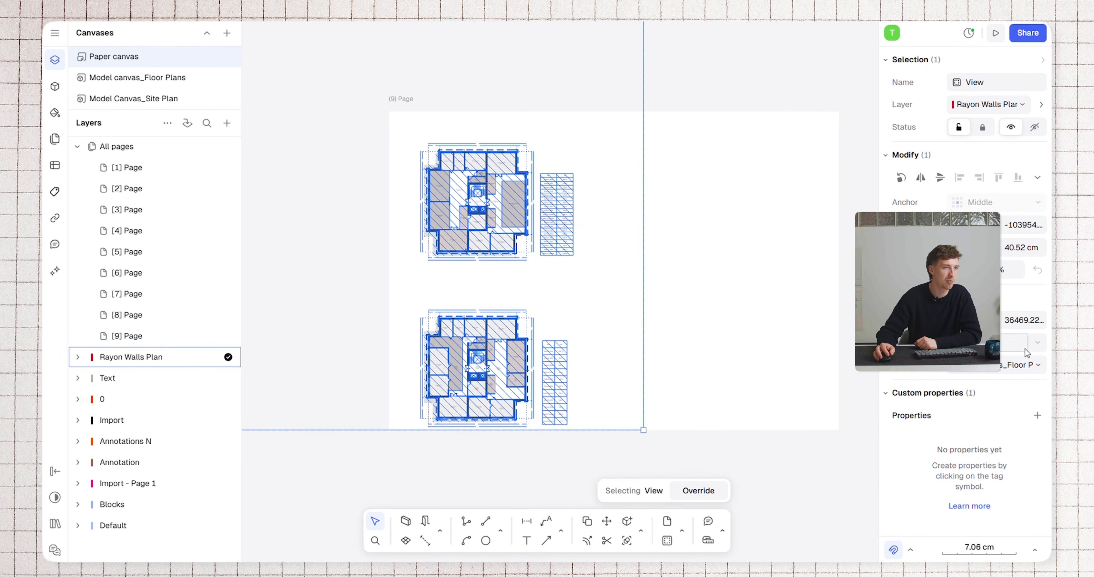
Try a scale of 1:200 for the floor plans view and settle on 1:100
{"action": "left_click", "coordinate": [1021, 343]}
{"action": "type", "text": "200"}
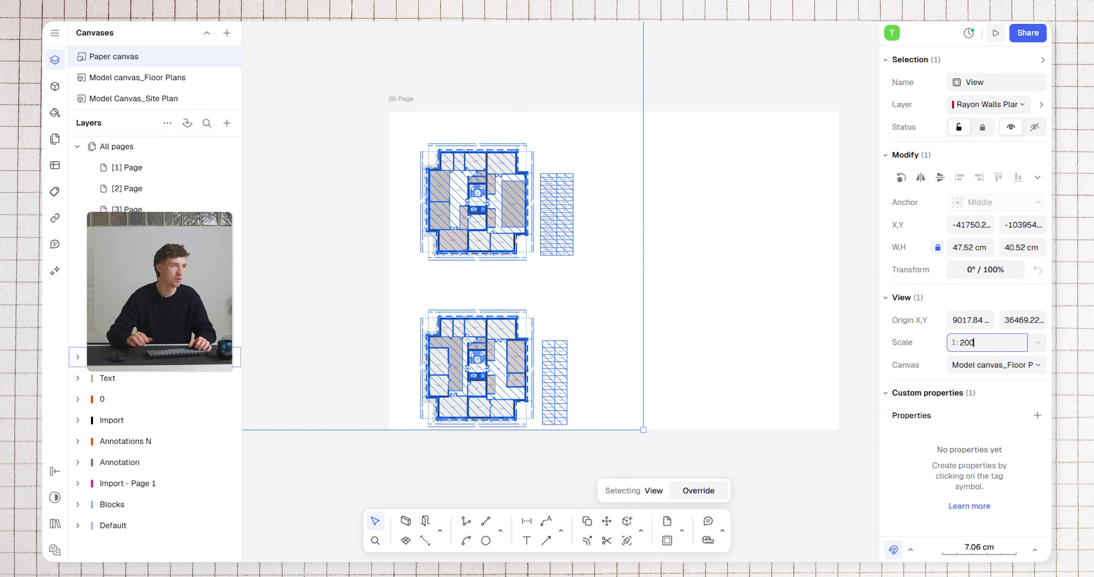
{"action": "key", "text": "Return"}
{"action": "type", "text": "100"}
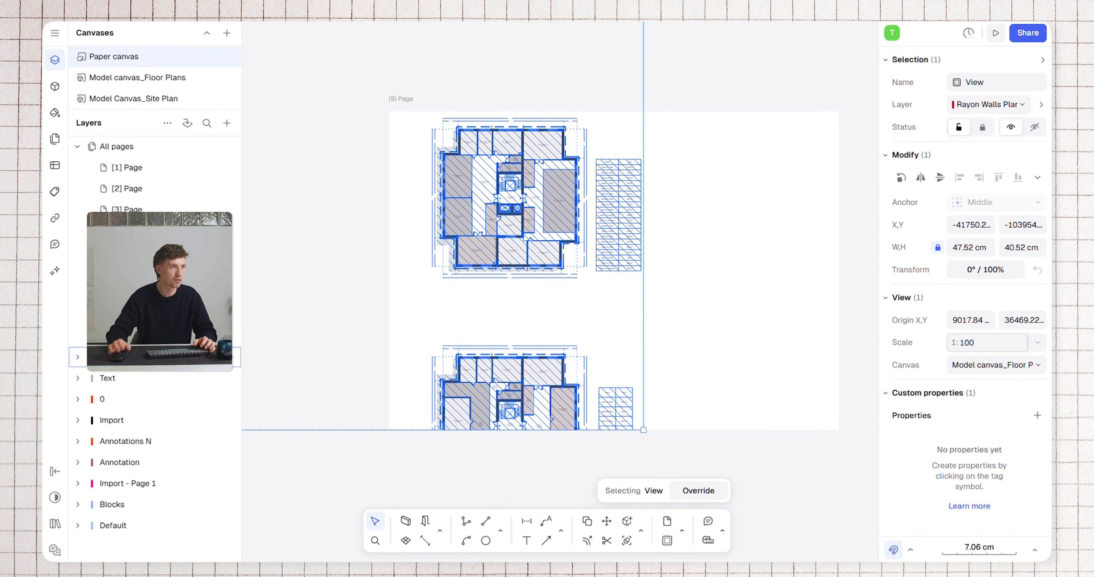
{"action": "key", "text": "Return"}
Reposition the view on the page and crop its frame to 44.61 × 30.45 cm around the upper floor plan and its area table
{"action": "left_click_drag", "start_coordinate": [510, 180], "coordinate": [472, 265]}
{"action": "left_click_drag", "start_coordinate": [605, 242], "coordinate": [873, 242]}
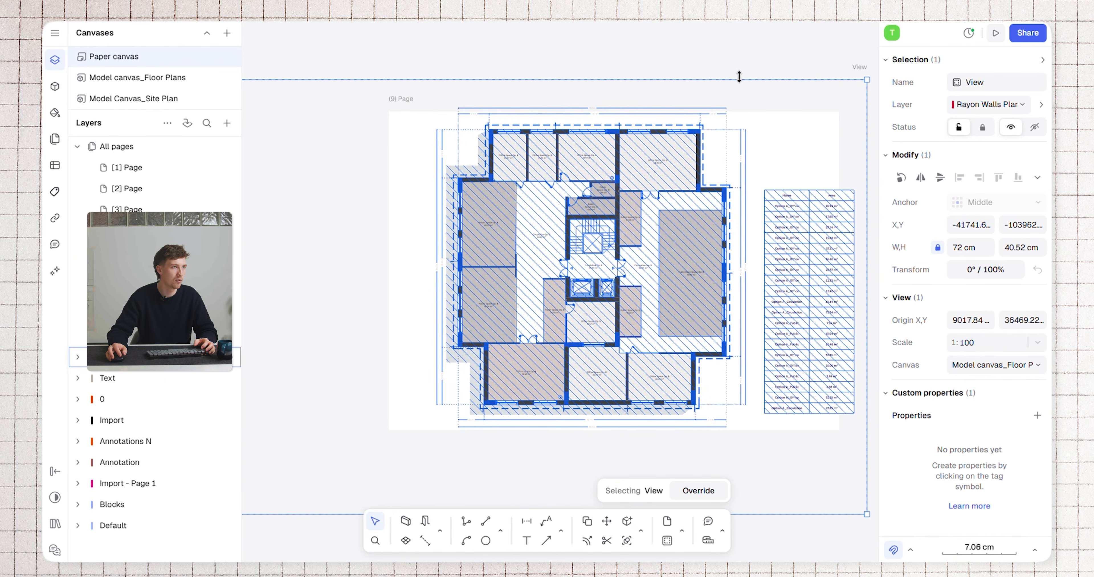
{"action": "left_click_drag", "start_coordinate": [739, 96], "coordinate": [740, 104]}
{"action": "middle_click_drag", "start_coordinate": [740, 266], "coordinate": [725, 221]}
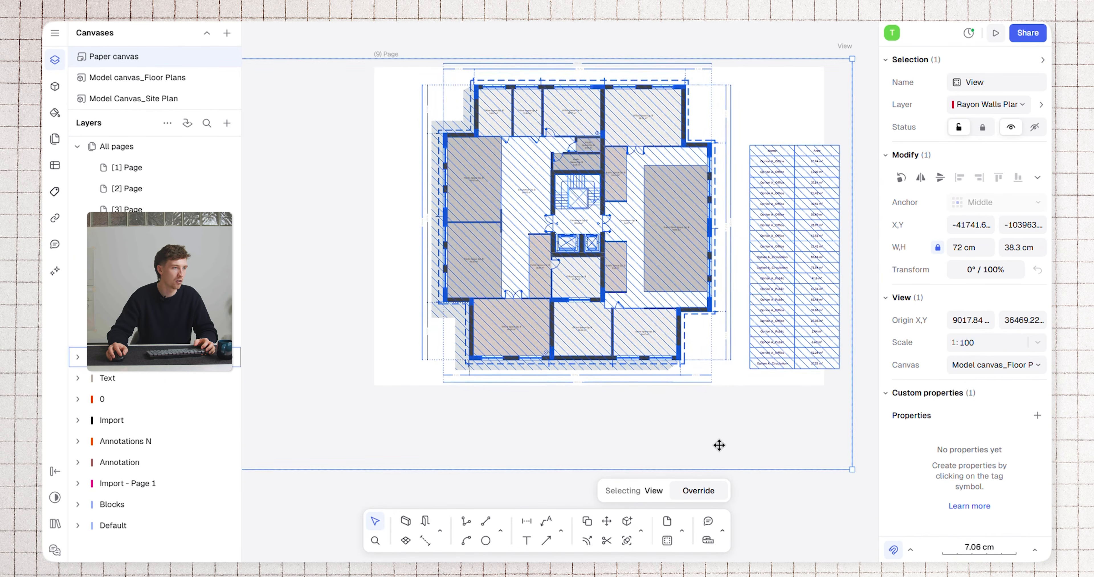
{"action": "left_click_drag", "start_coordinate": [735, 471], "coordinate": [747, 385]}
{"action": "scroll", "coordinate": [721, 339], "scroll_direction": "down", "scroll_amount": 5}
{"action": "middle_click_drag", "start_coordinate": [728, 330], "coordinate": [842, 362]}
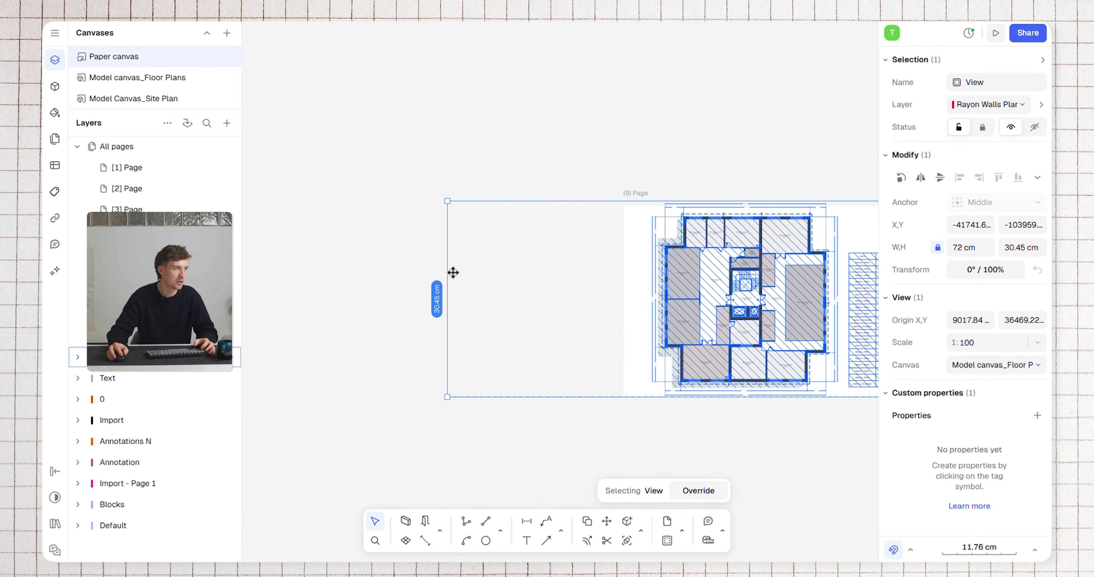
{"action": "left_click_drag", "start_coordinate": [630, 265], "coordinate": [630, 264]}
{"action": "middle_click_drag", "start_coordinate": [590, 261], "coordinate": [448, 256]}
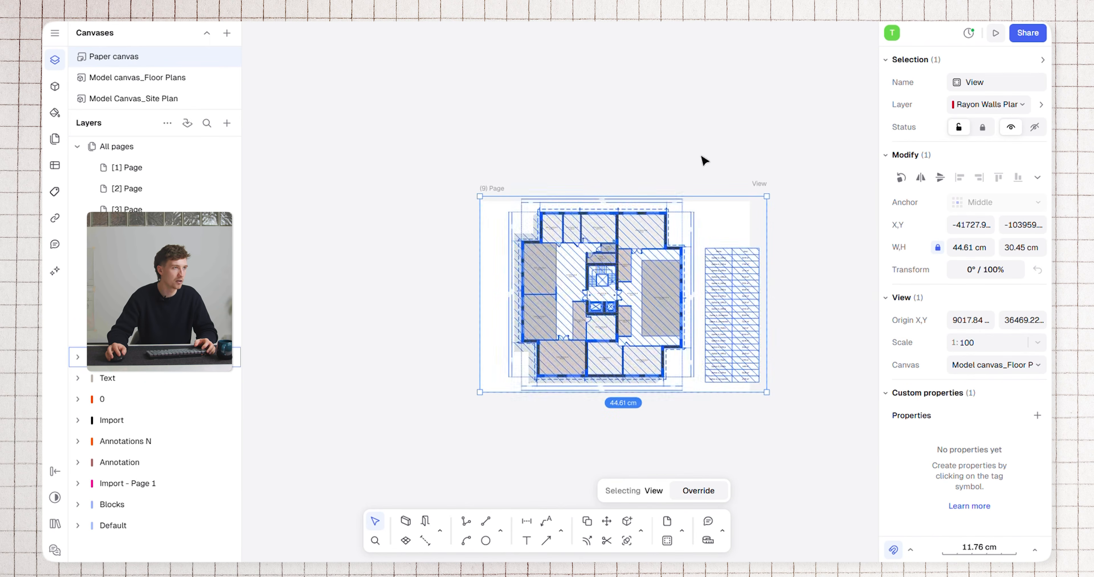
{"action": "left_click", "coordinate": [703, 159]}
Change the new page's format to A2 and reposition the page so that it surrounds the whole view
{"action": "left_click", "coordinate": [727, 202]}
{"action": "left_click", "coordinate": [997, 322]}
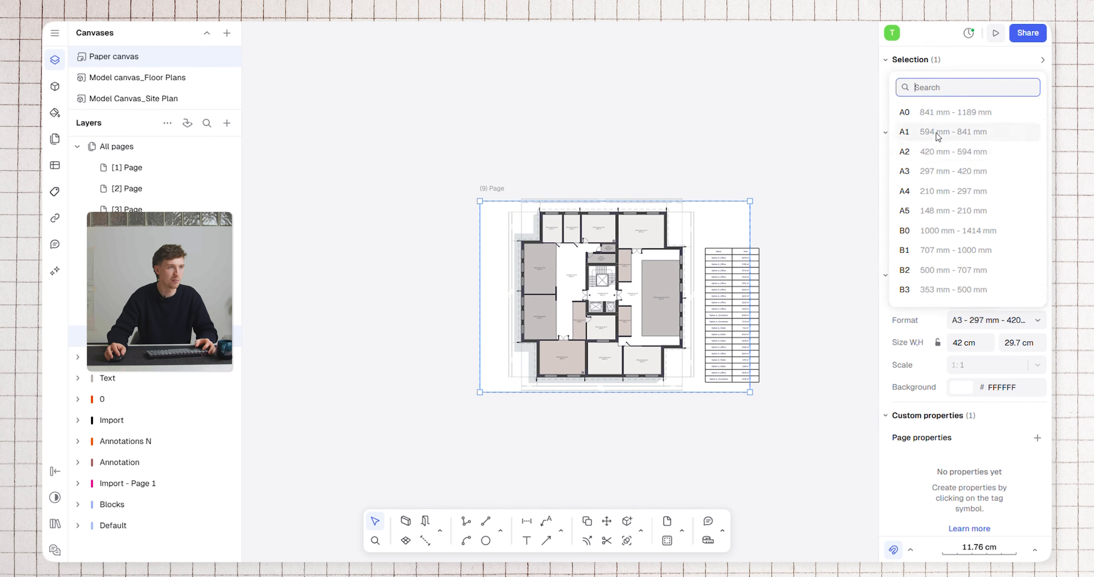
{"action": "left_click", "coordinate": [916, 153]}
{"action": "left_click_drag", "start_coordinate": [770, 195], "coordinate": [794, 201]}
{"action": "scroll", "coordinate": [704, 322], "scroll_direction": "up", "scroll_amount": 3}
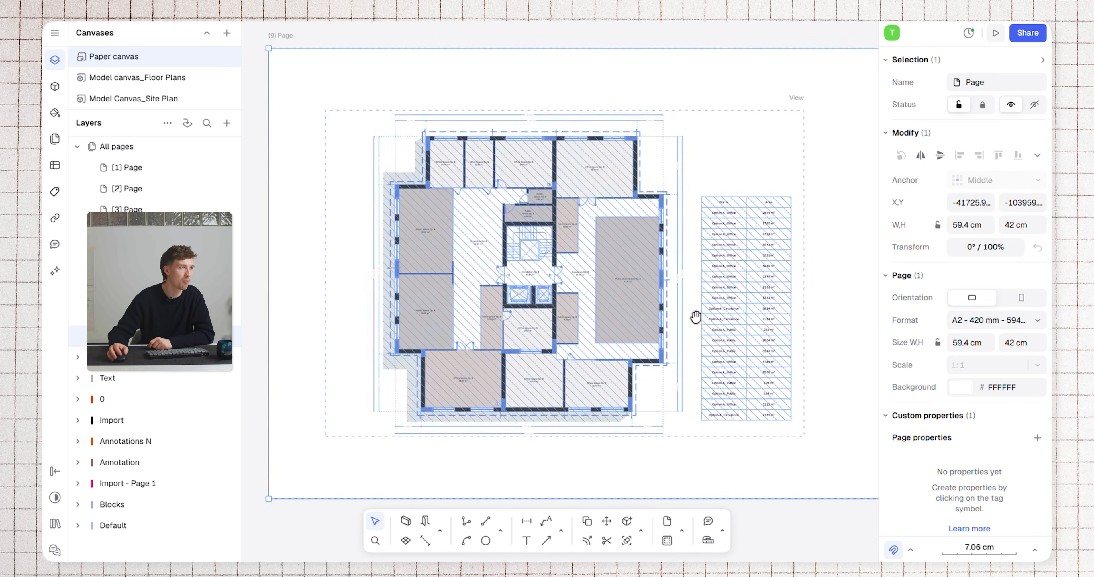
{"action": "key", "text": "Escape"}
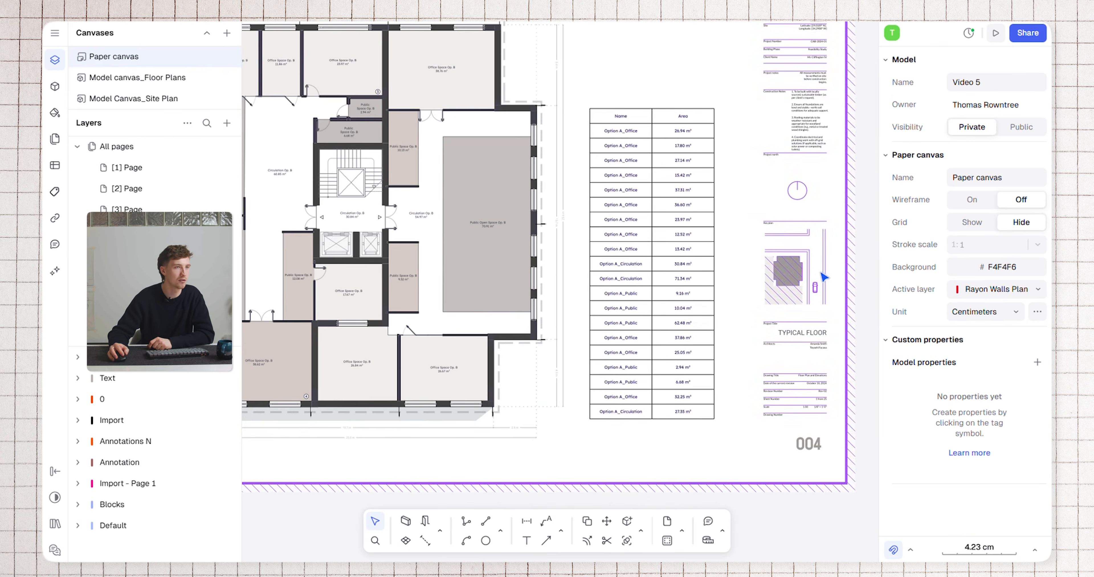
Examine the finished Option A sheet 004 with its area table and the Option A: Furnished sheet 006, hiding the layer list
{"action": "scroll", "coordinate": [586, 233], "scroll_direction": "down", "scroll_amount": 2}
{"action": "middle_click_drag", "start_coordinate": [586, 234], "coordinate": [684, 285]}
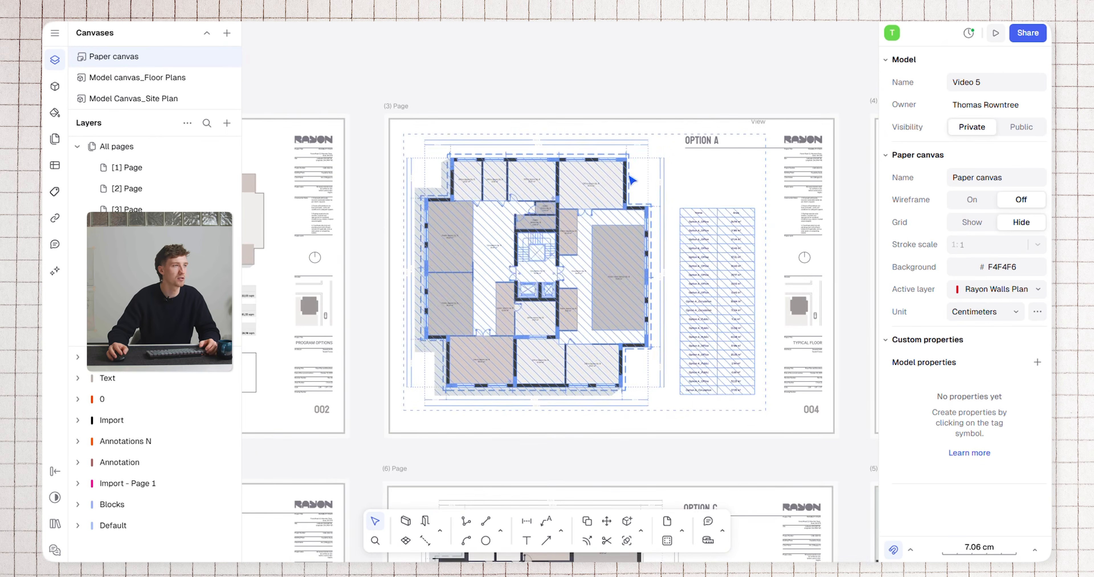
{"action": "middle_click_drag", "start_coordinate": [757, 173], "coordinate": [715, 164]}
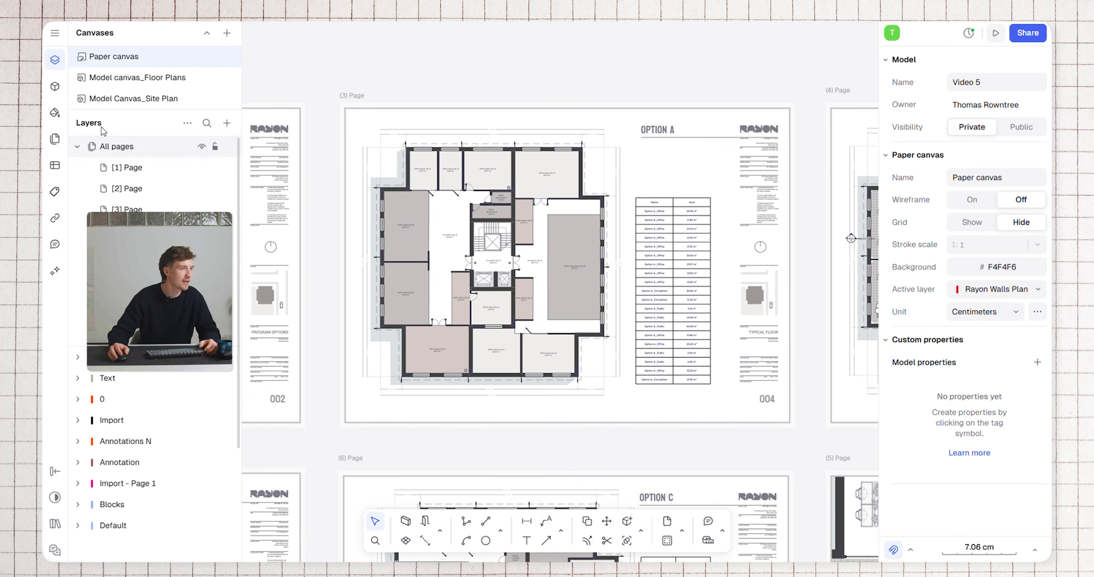
{"action": "left_click", "coordinate": [55, 64]}
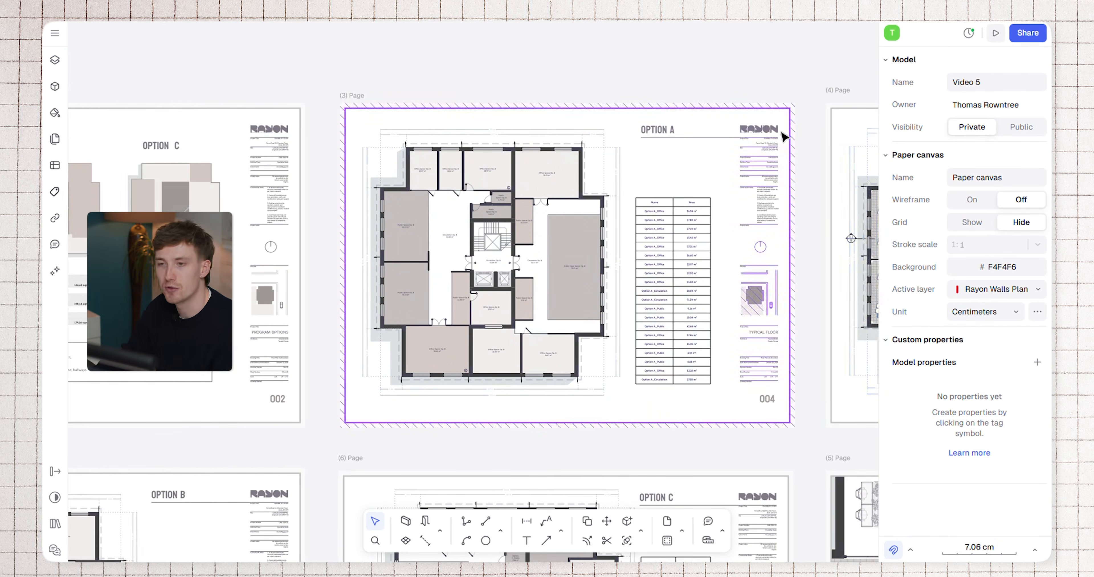
{"action": "scroll", "coordinate": [781, 131], "scroll_direction": "up", "scroll_amount": 3}
{"action": "scroll", "coordinate": [664, 134], "scroll_direction": "down", "scroll_amount": 3}
{"action": "scroll", "coordinate": [676, 122], "scroll_direction": "up", "scroll_amount": 3}
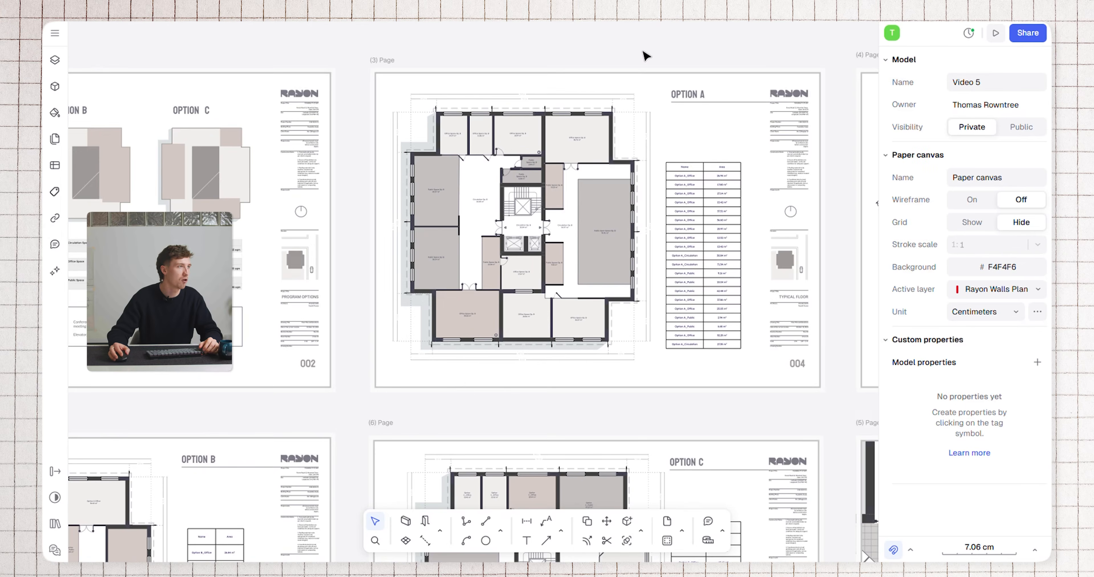
{"action": "middle_click_drag", "start_coordinate": [775, 55], "coordinate": [335, 71]}
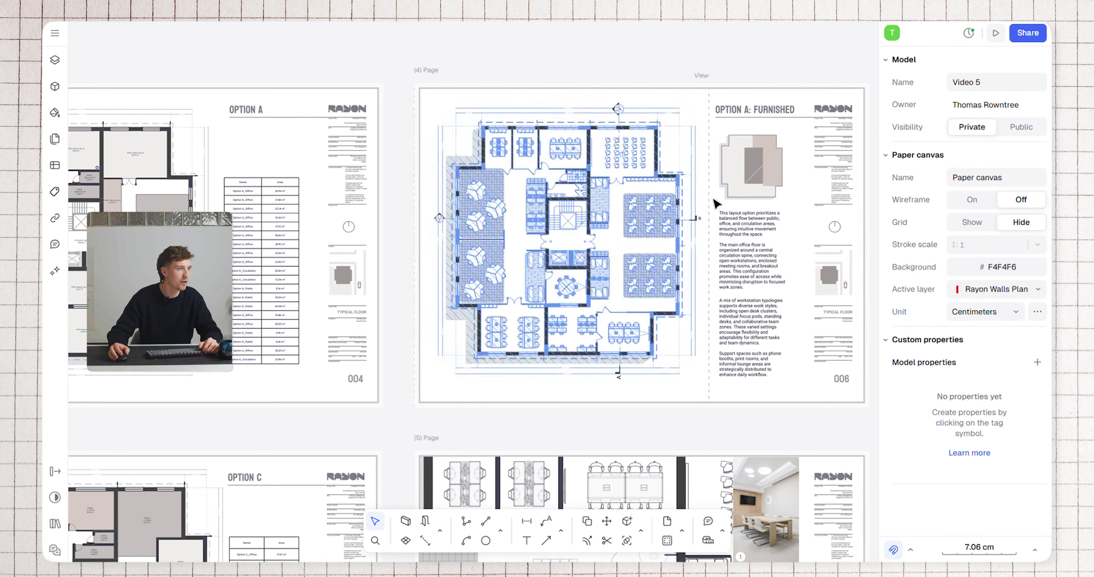
{"action": "scroll", "coordinate": [520, 259], "scroll_direction": "up", "scroll_amount": 3}
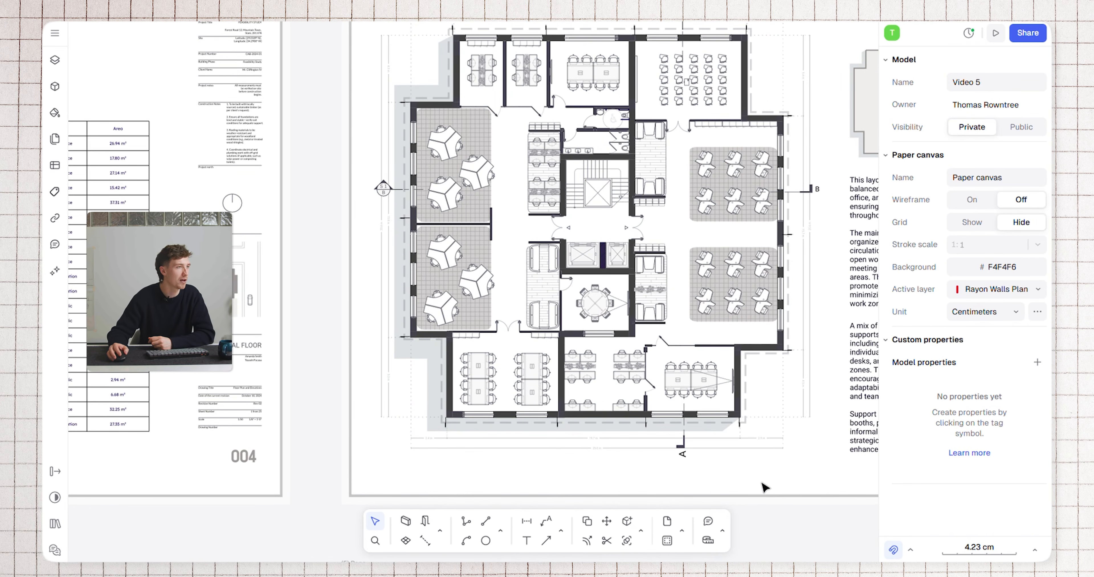
Examine the Option B sheet 003, the Option C sheet 005 and the furnished detail sheet 008 with its interior photos
{"action": "scroll", "coordinate": [653, 391], "scroll_direction": "down", "scroll_amount": 3}
{"action": "middle_click_drag", "start_coordinate": [768, 64], "coordinate": [720, 193]}
{"action": "middle_click_drag", "start_coordinate": [456, 432], "coordinate": [636, 238]}
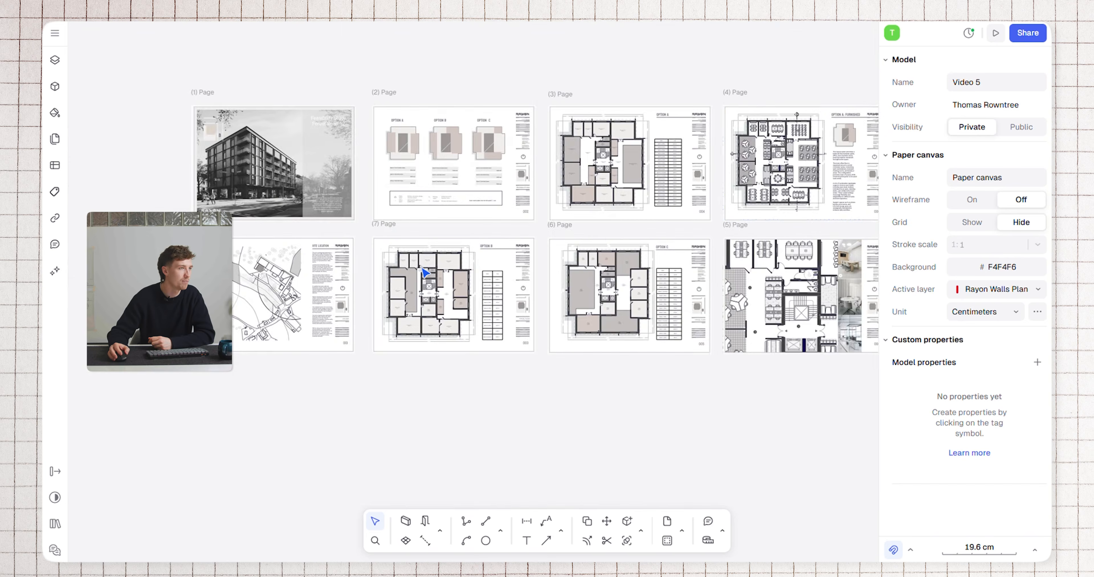
{"action": "scroll", "coordinate": [421, 268], "scroll_direction": "up", "scroll_amount": 2}
{"action": "middle_click_drag", "start_coordinate": [499, 329], "coordinate": [205, 313]}
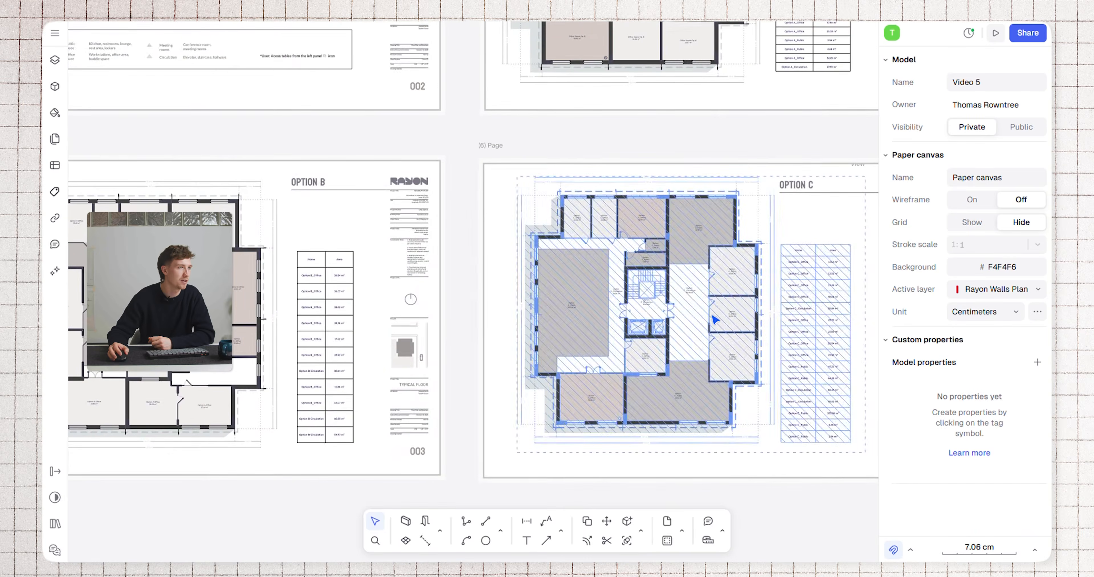
{"action": "middle_click_drag", "start_coordinate": [715, 320], "coordinate": [269, 323]}
{"action": "middle_click_drag", "start_coordinate": [463, 276], "coordinate": [289, 250]}
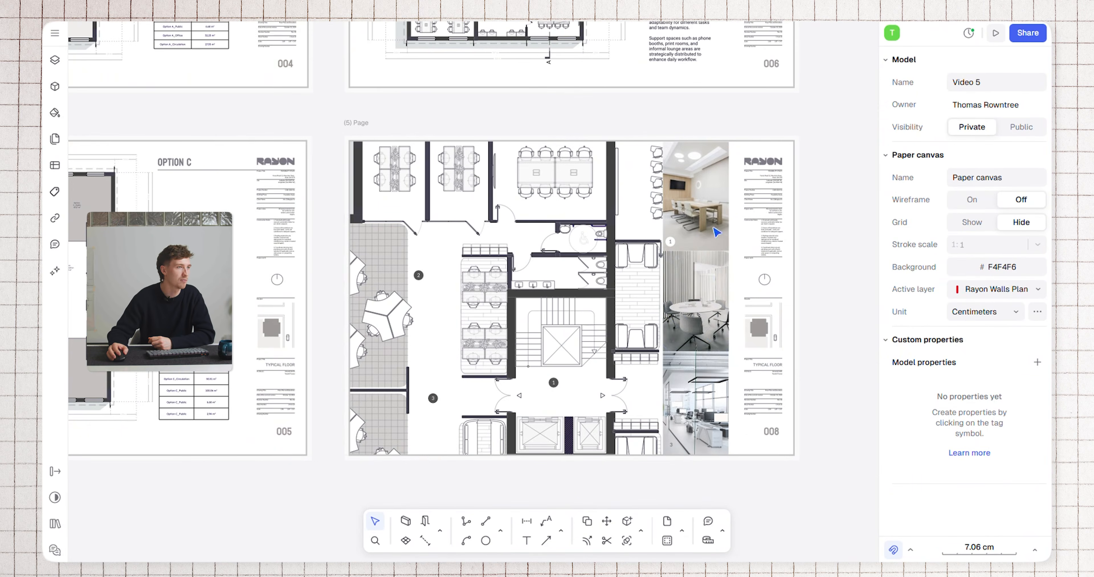
{"action": "scroll", "coordinate": [701, 306], "scroll_direction": "up", "scroll_amount": 3}
{"action": "scroll", "coordinate": [664, 274], "scroll_direction": "down", "scroll_amount": 3}
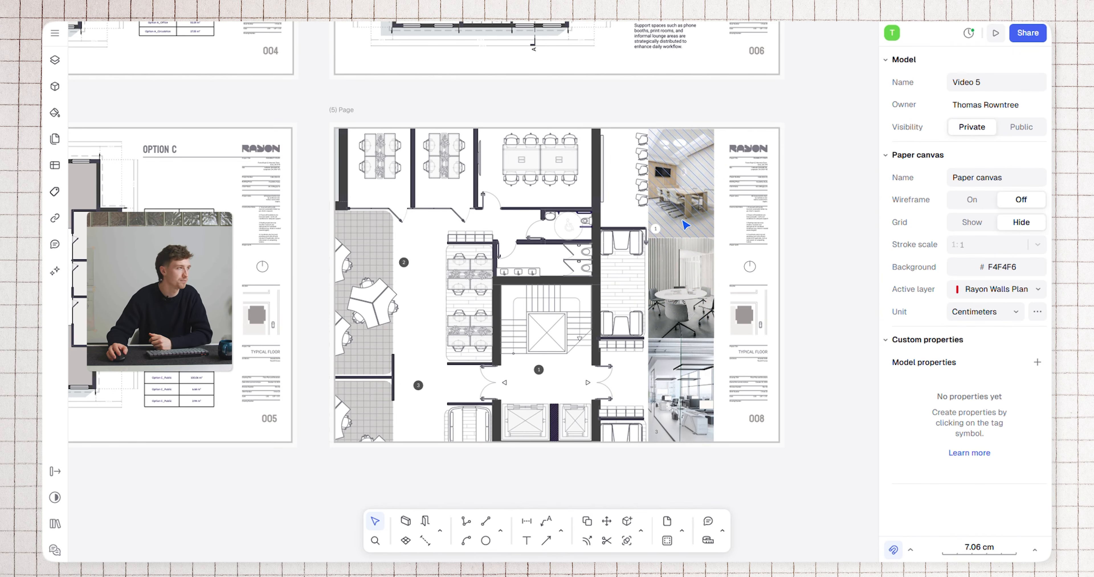
Examine the Option A plan and area table on sheet 004 and the overall arrangement of the pages
{"action": "scroll", "coordinate": [605, 206], "scroll_direction": "down", "scroll_amount": 3}
{"action": "middle_click_drag", "start_coordinate": [611, 208], "coordinate": [849, 355]}
{"action": "middle_click_drag", "start_coordinate": [663, 243], "coordinate": [643, 247]}
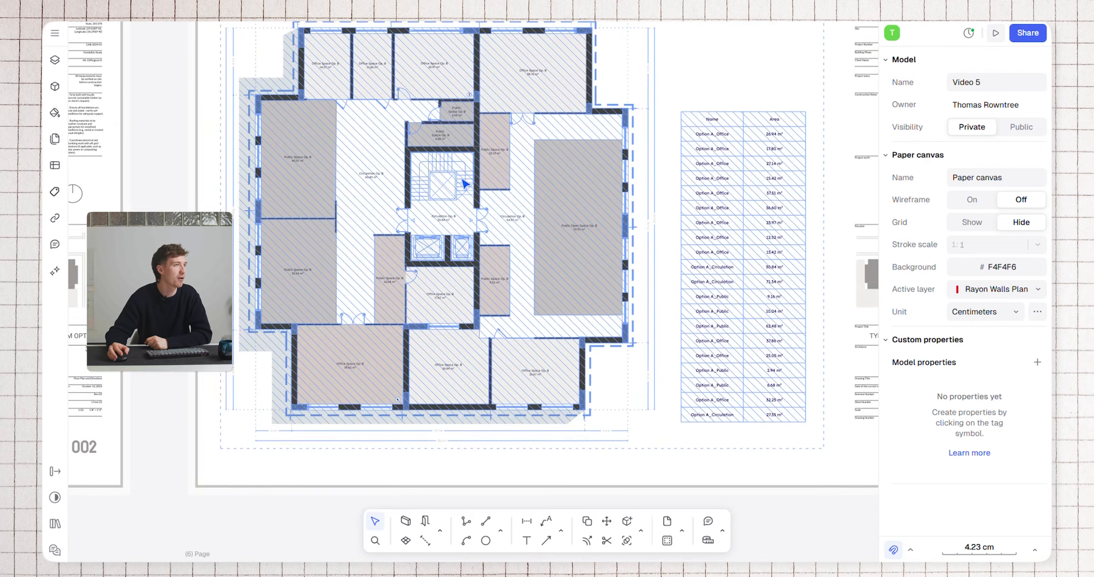
{"action": "middle_click_drag", "start_coordinate": [641, 185], "coordinate": [673, 218]}
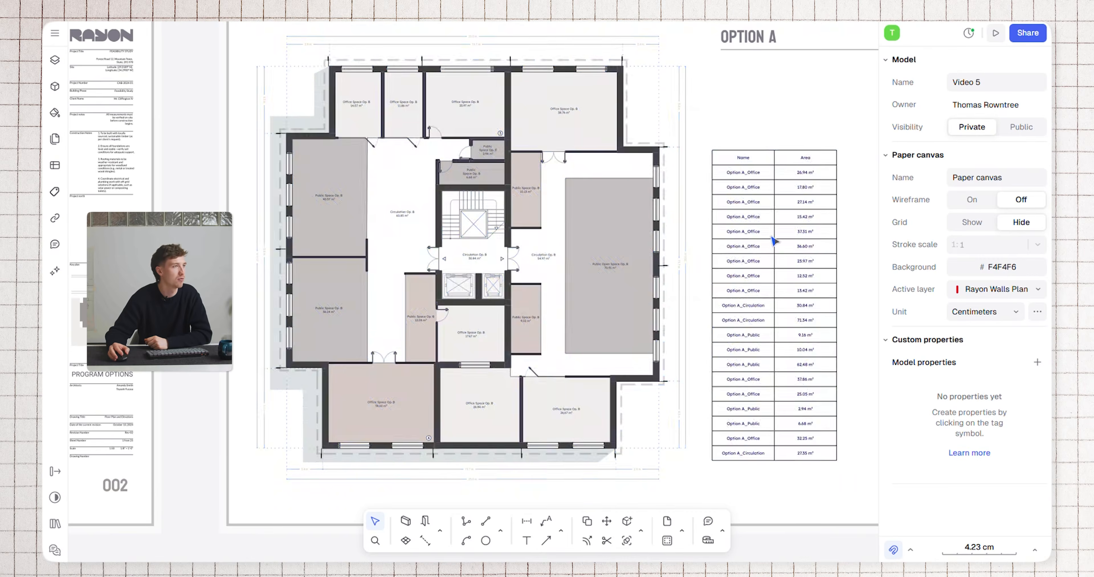
{"action": "scroll", "coordinate": [676, 169], "scroll_direction": "down", "scroll_amount": 5}
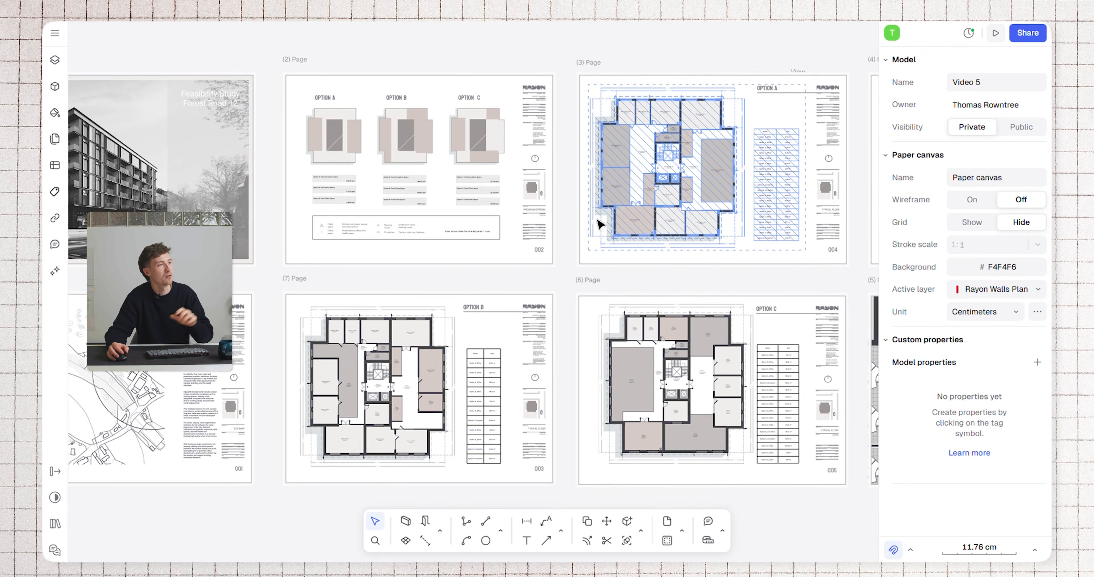
{"action": "scroll", "coordinate": [599, 221], "scroll_direction": "down", "scroll_amount": 5}
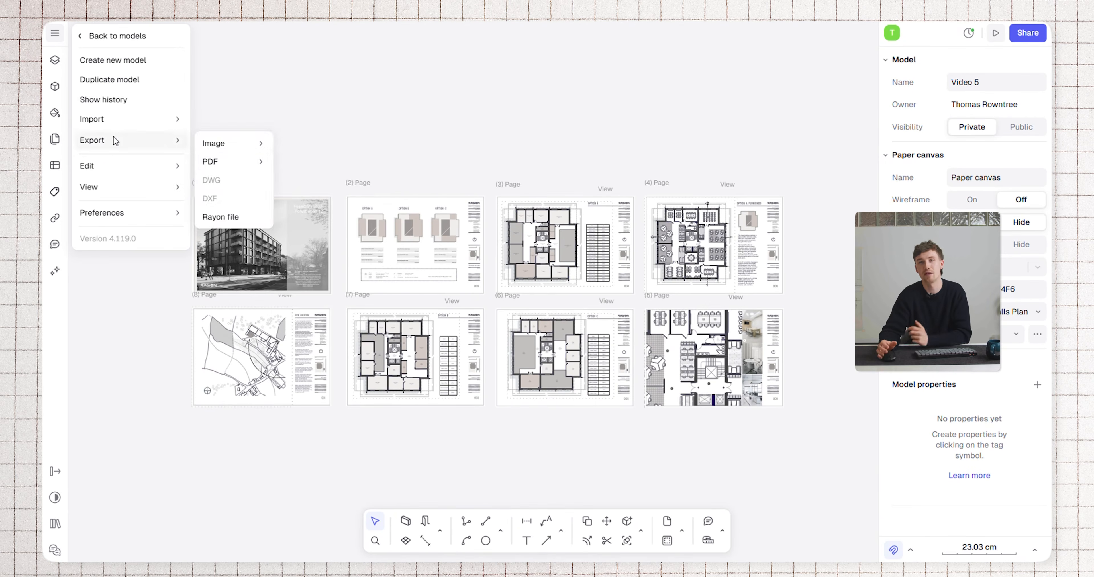
Export all pages as a PDF at Medium (200dpi) image quality, previewing the pages and looking through the exported document
{"action": "mouse_move", "coordinate": [215, 163]}
{"action": "left_click", "coordinate": [308, 187]}
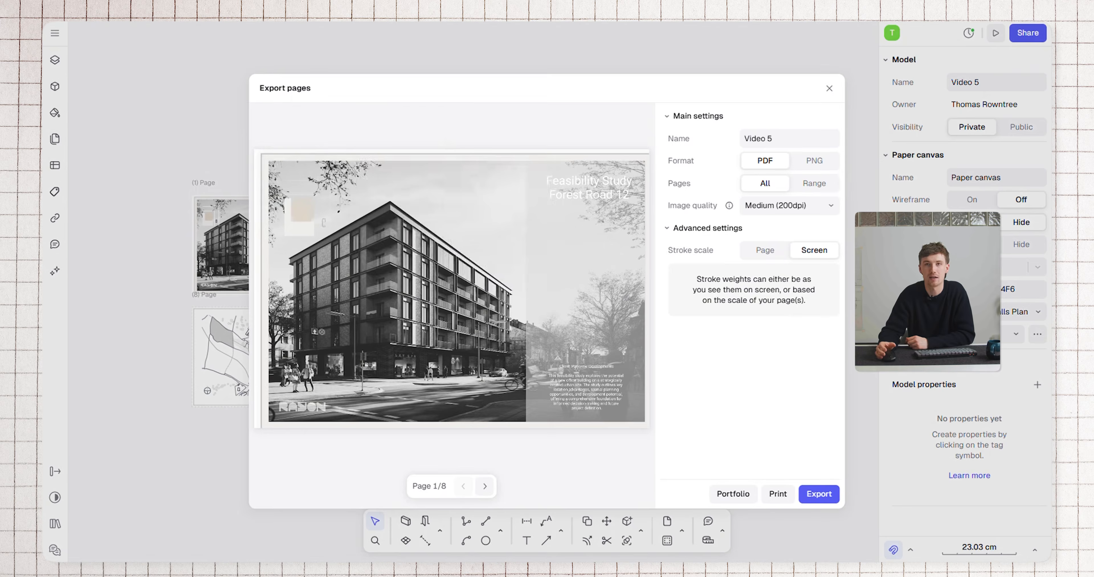
{"action": "left_click", "coordinate": [484, 487]}
{"action": "left_click", "coordinate": [484, 486]}
{"action": "left_click", "coordinate": [484, 486]}
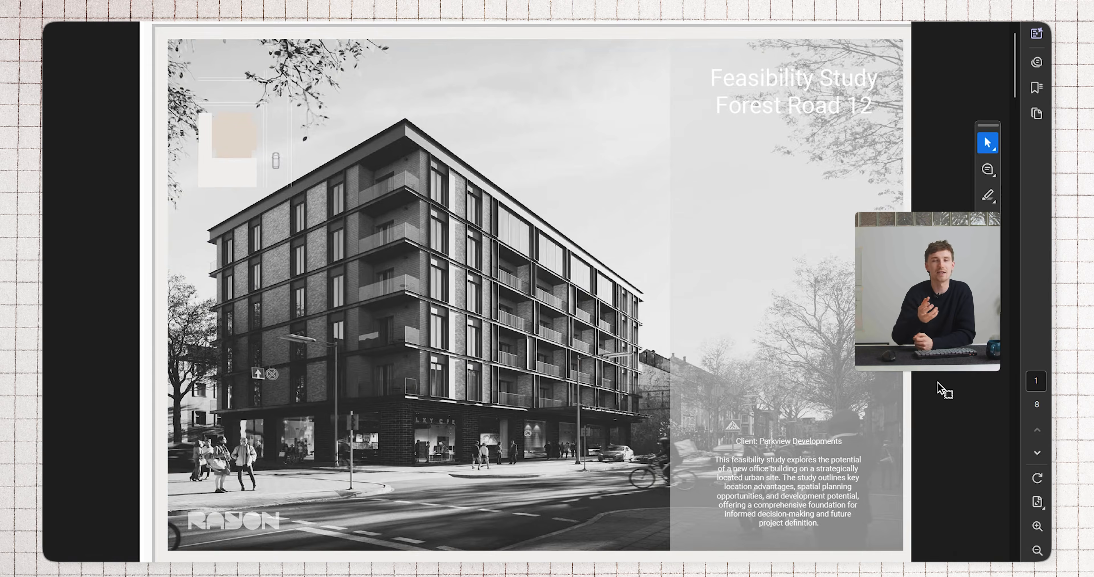
{"action": "scroll", "coordinate": [942, 389], "scroll_direction": "down", "scroll_amount": 15}
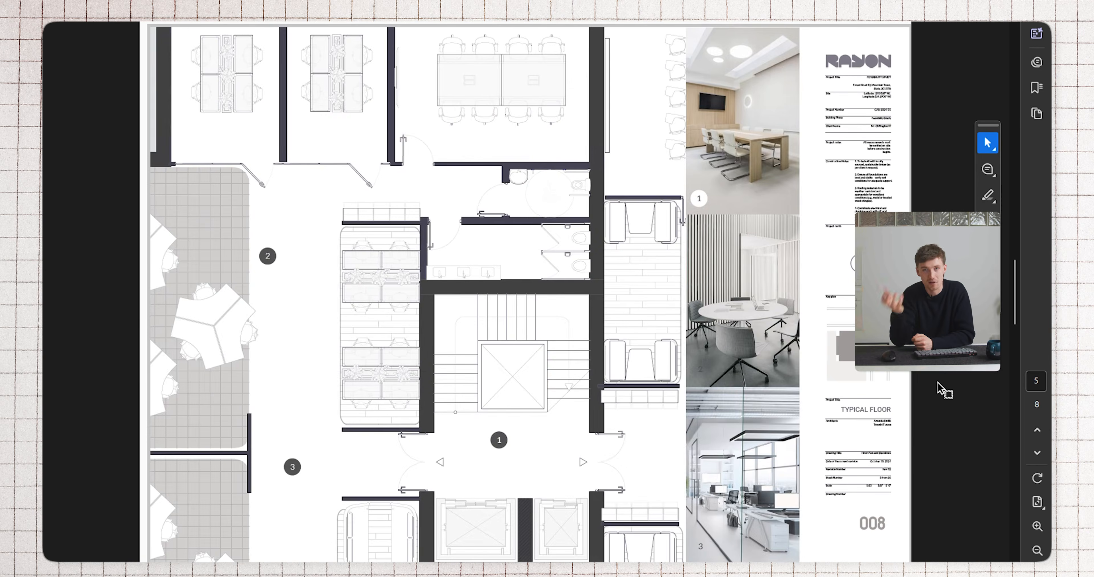
{"action": "scroll", "coordinate": [943, 389], "scroll_direction": "down", "scroll_amount": 5}
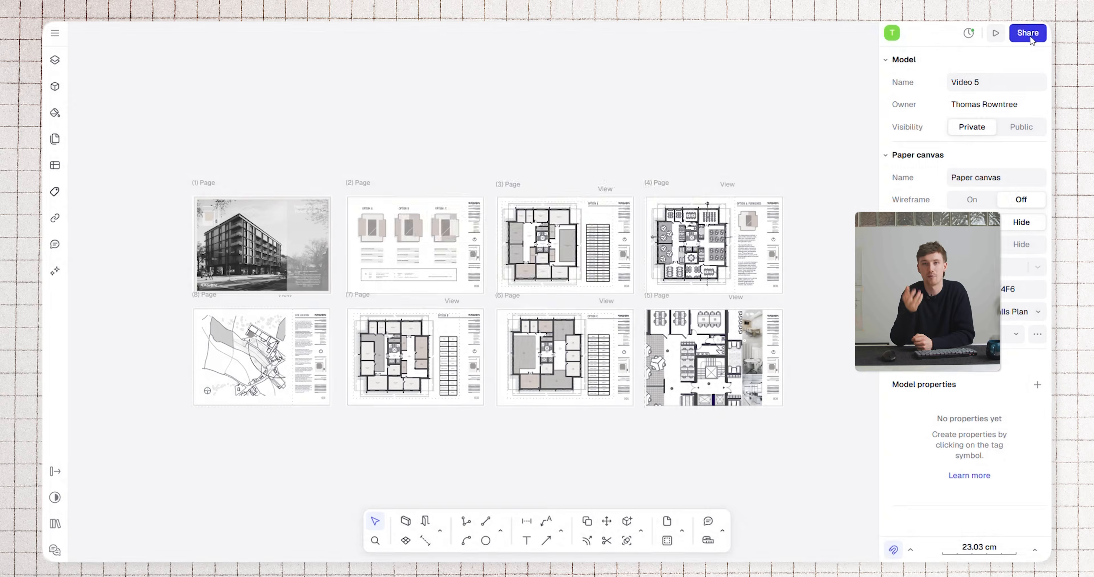
Open the model's published presentation from the sharing settings and advance through its first pages
{"action": "left_click", "coordinate": [1027, 32]}
{"action": "left_click", "coordinate": [602, 90]}
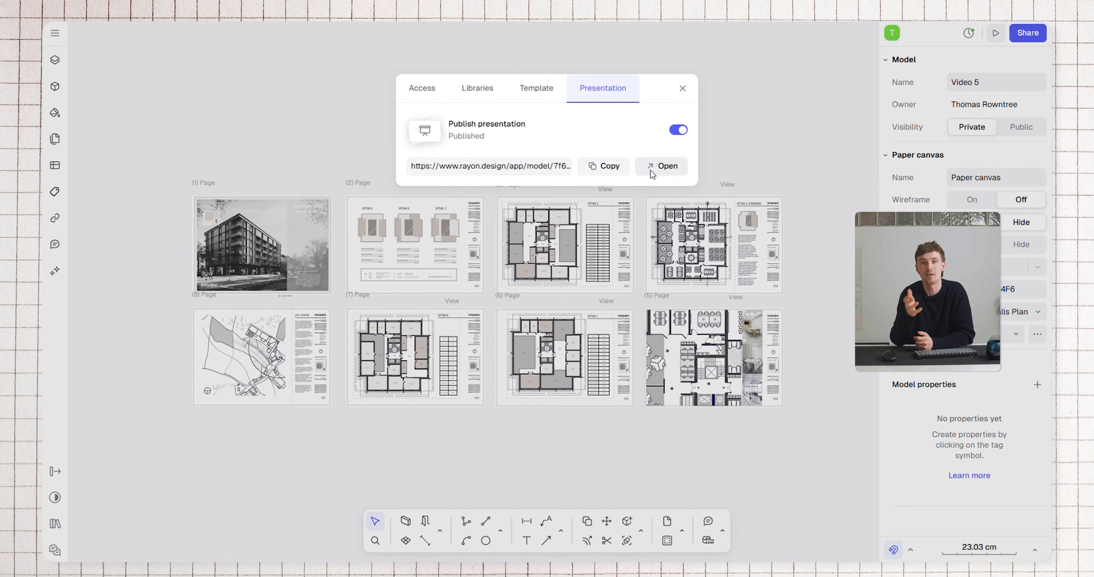
{"action": "left_click", "coordinate": [664, 169]}
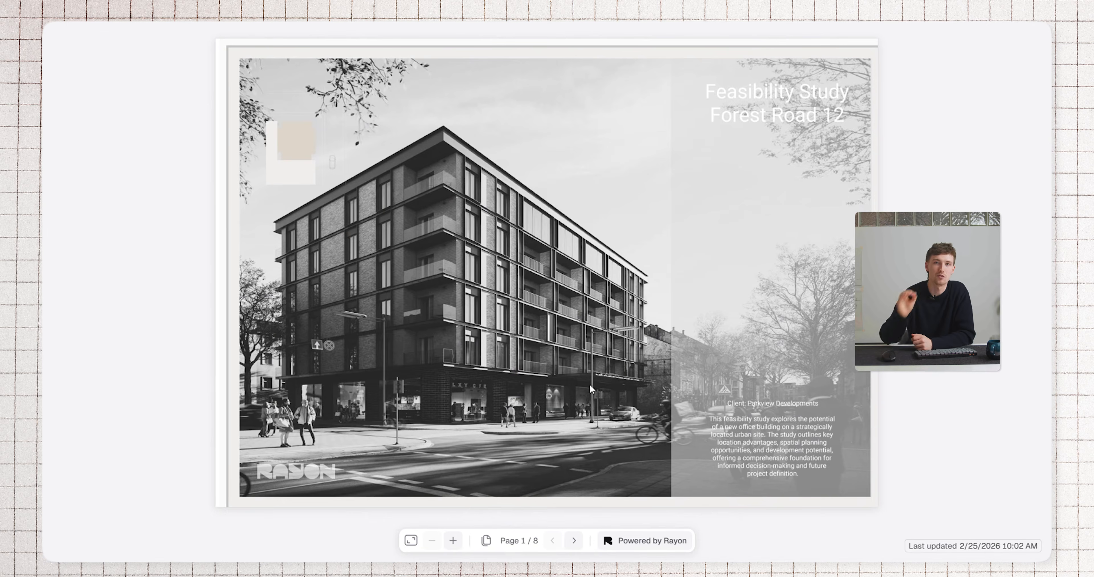
{"action": "left_click", "coordinate": [575, 541]}
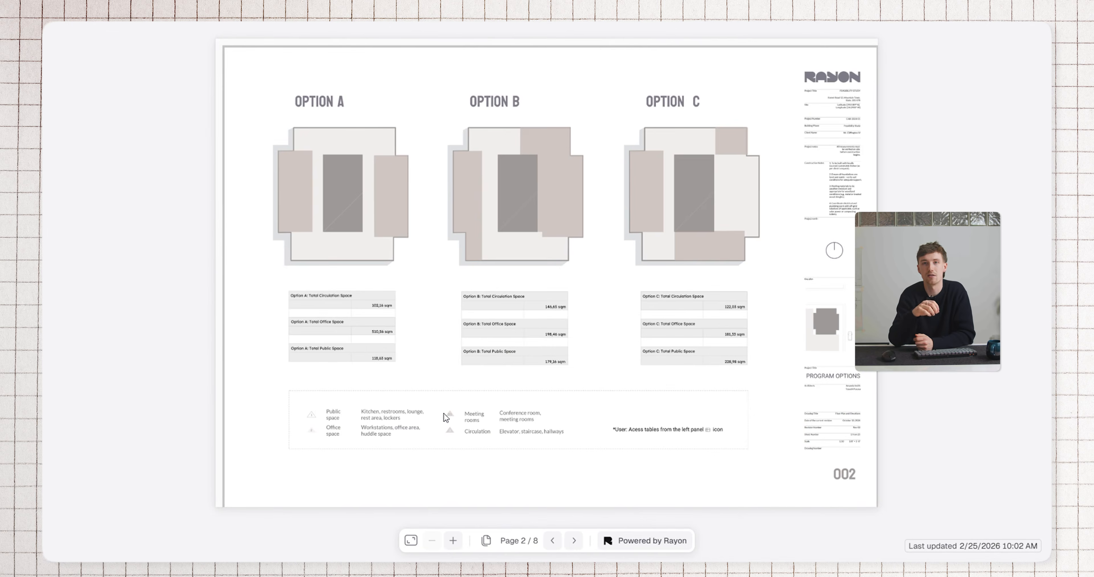
{"action": "left_click", "coordinate": [573, 542]}
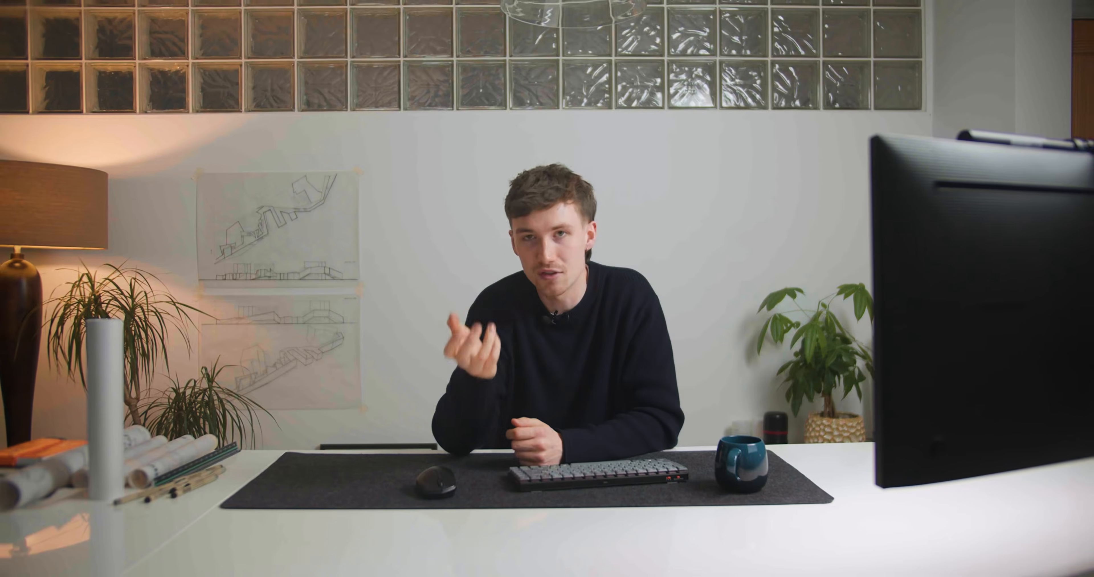